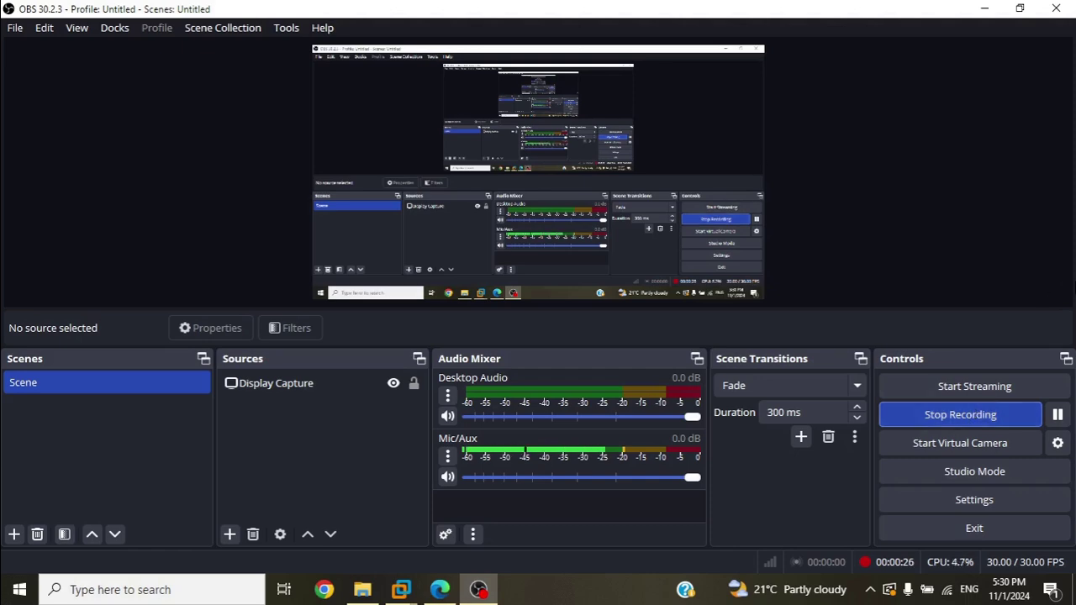
Step: Review the handwritten ring oscillator notes in RO.pdf, from the inverter chain and period formulas to the RC delay section and beyond
{"action": "left_click", "coordinate": [984, 9]}
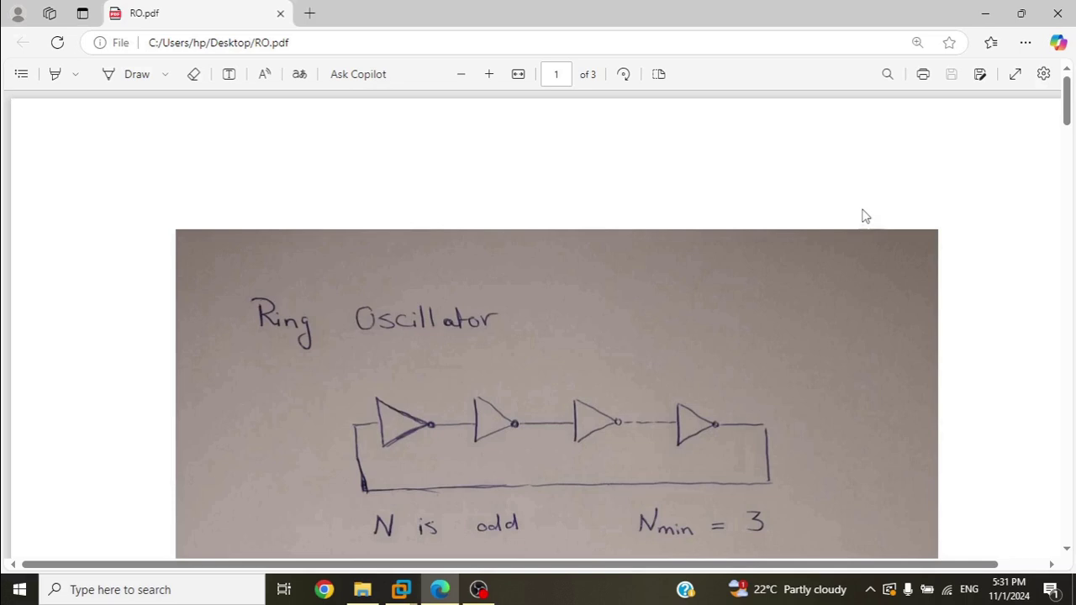
{"action": "scroll", "coordinate": [866, 216], "scroll_direction": "down", "scroll_amount": 5}
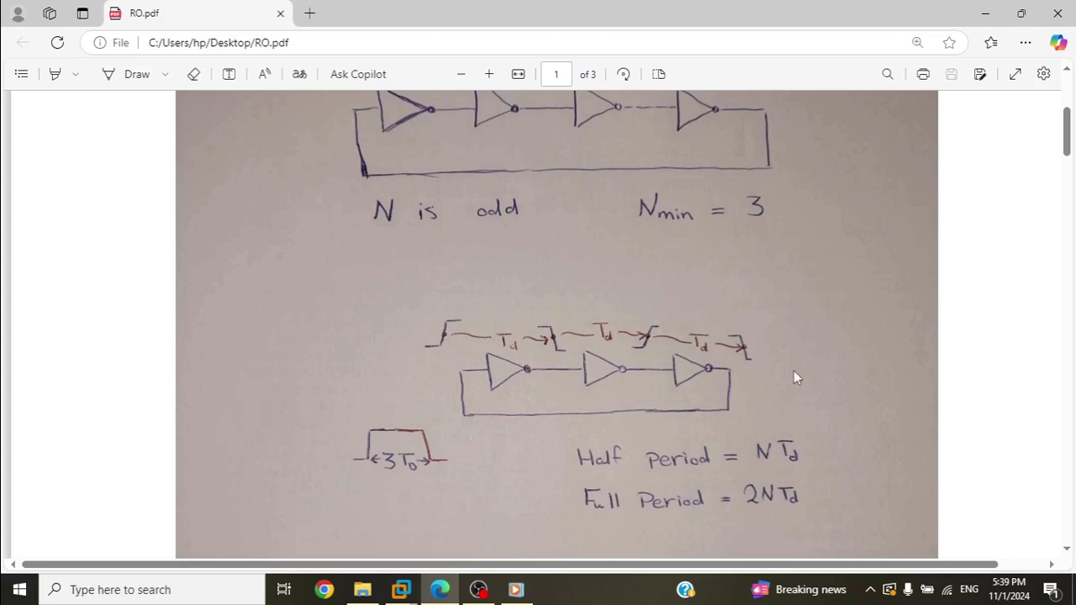
{"action": "scroll", "coordinate": [471, 327], "scroll_direction": "down", "scroll_amount": 3}
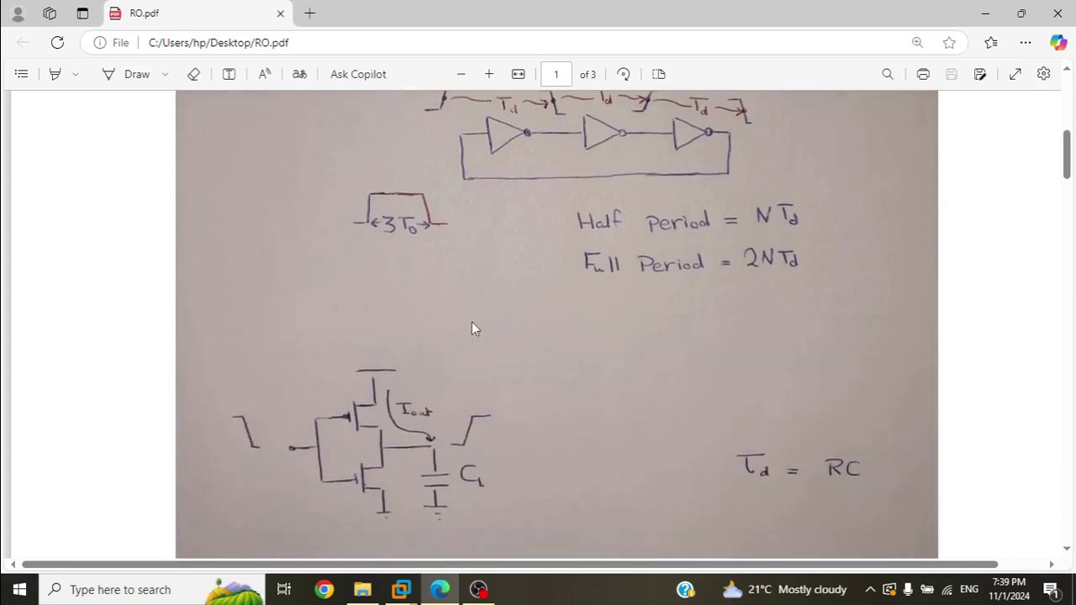
{"action": "scroll", "coordinate": [240, 463], "scroll_direction": "down", "scroll_amount": 1}
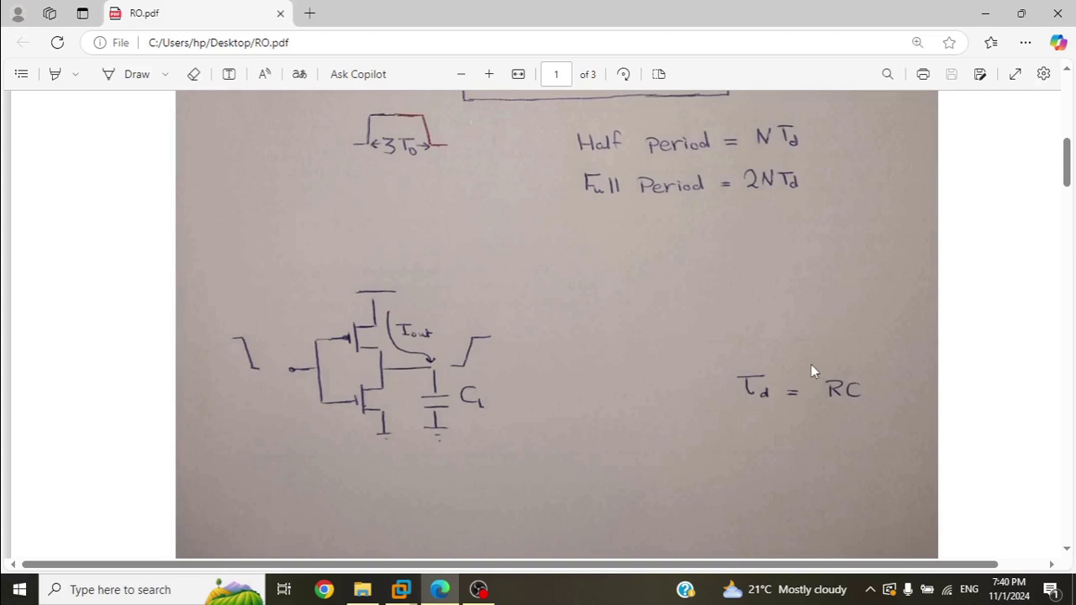
{"action": "scroll", "coordinate": [803, 380], "scroll_direction": "down", "scroll_amount": 10}
{"action": "scroll", "coordinate": [800, 382], "scroll_direction": "down", "scroll_amount": 5}
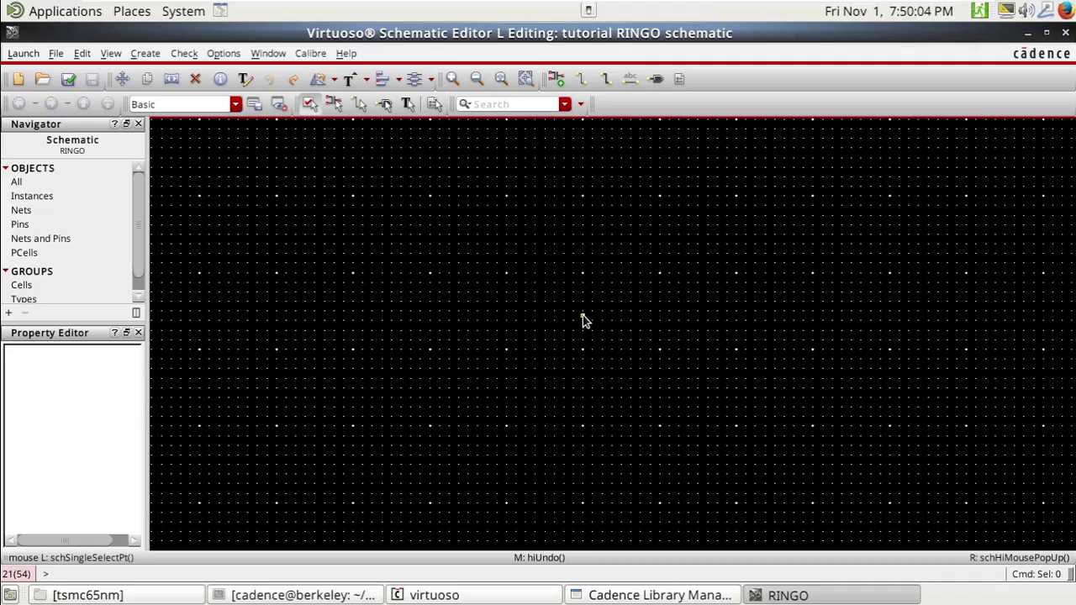
Step: Place a pch transistor symbol from the tsmcN65 library in the empty RINGO schematic
{"action": "key", "text": "i"}
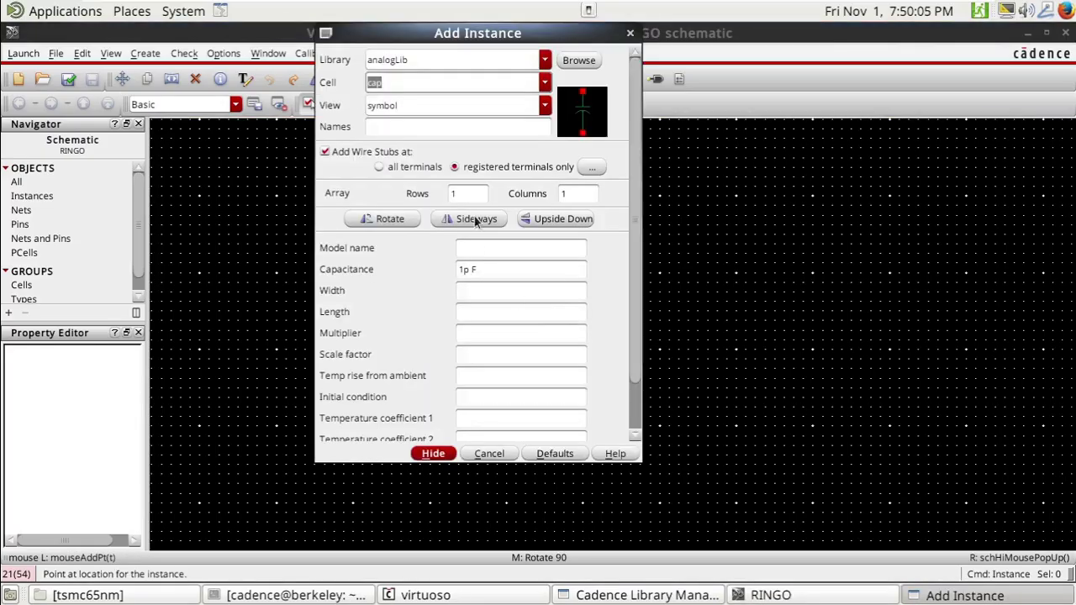
{"action": "left_click", "coordinate": [545, 60]}
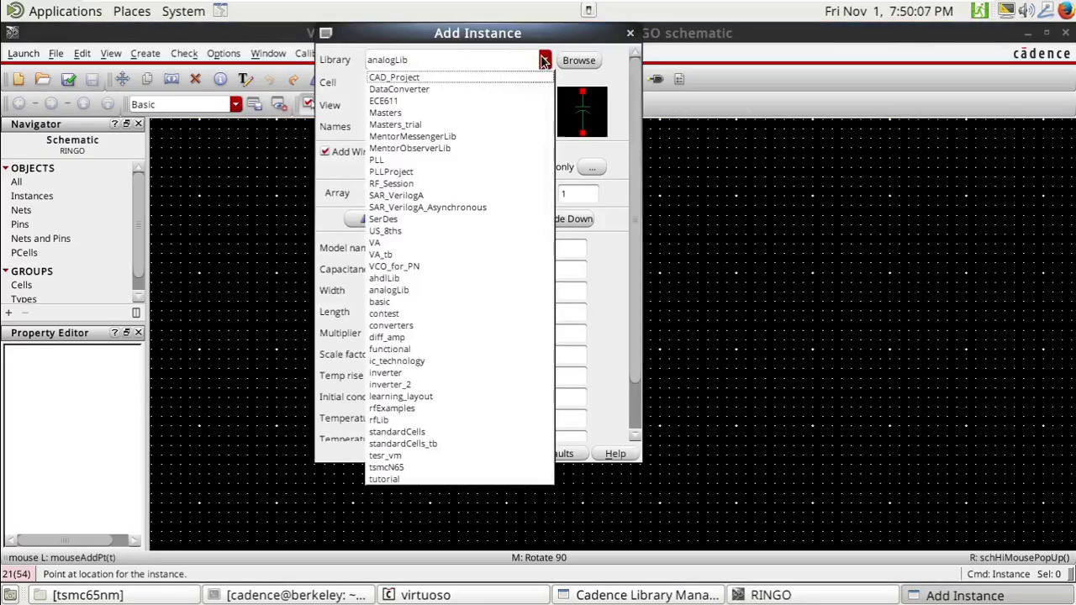
{"action": "left_click", "coordinate": [477, 55]}
{"action": "double_click", "coordinate": [478, 58]}
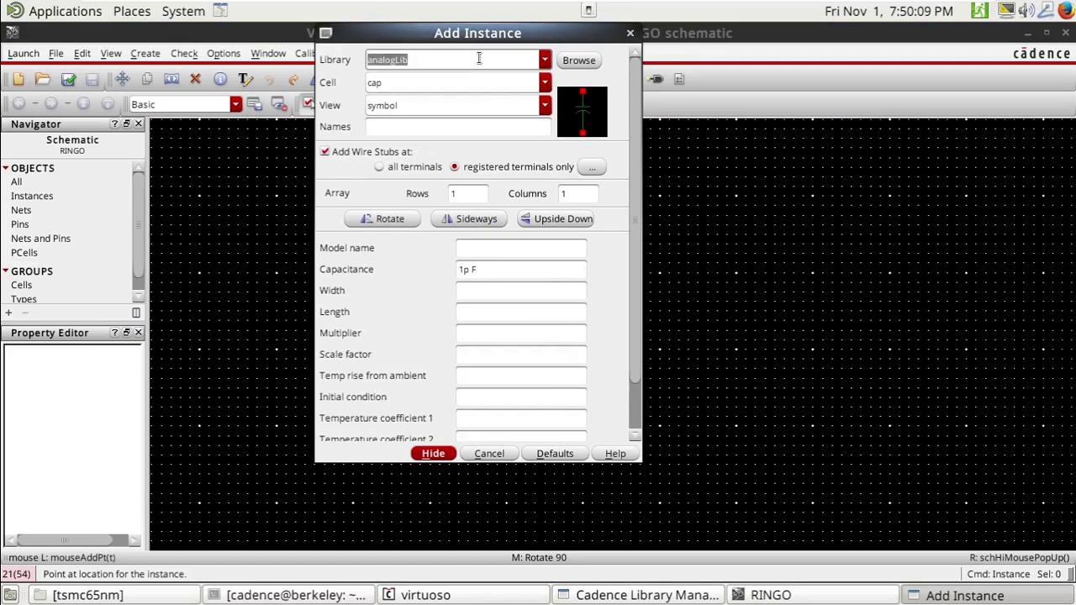
{"action": "type", "text": "tsmcN65"}
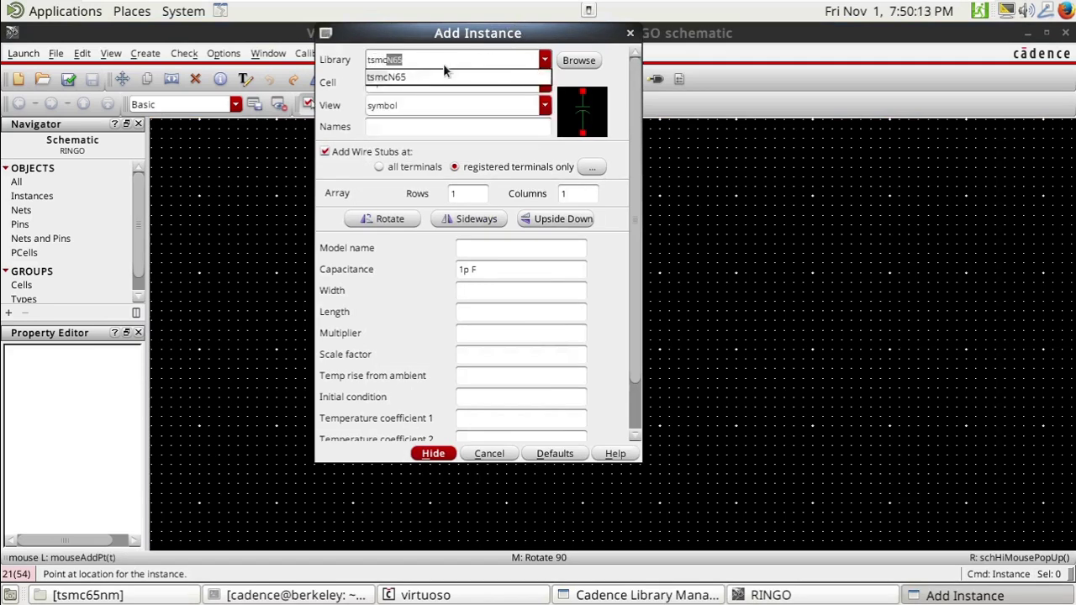
{"action": "left_click", "coordinate": [434, 76]}
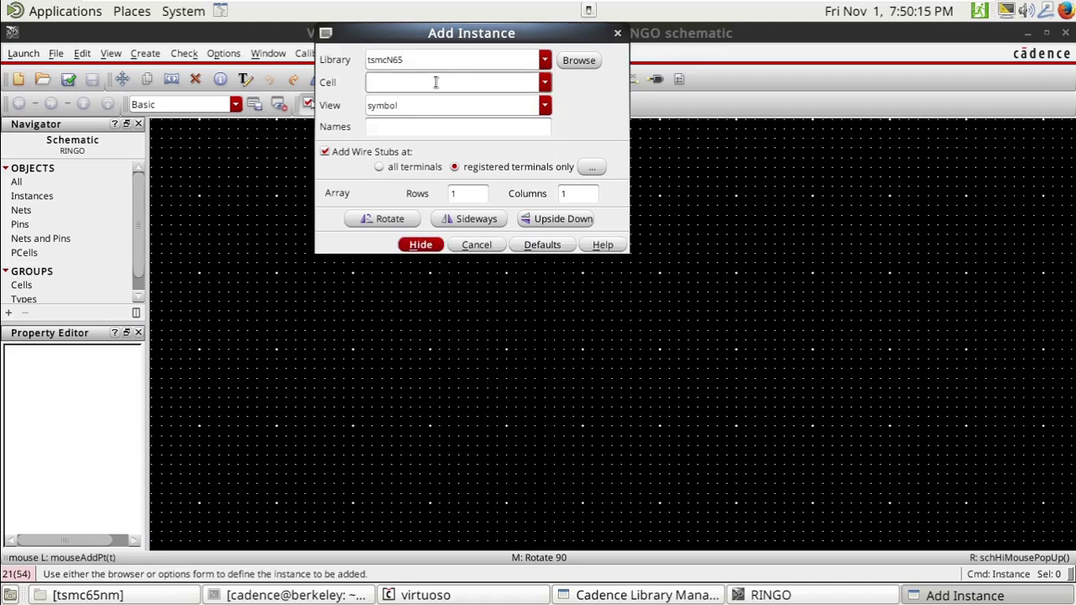
{"action": "type", "text": "pch"}
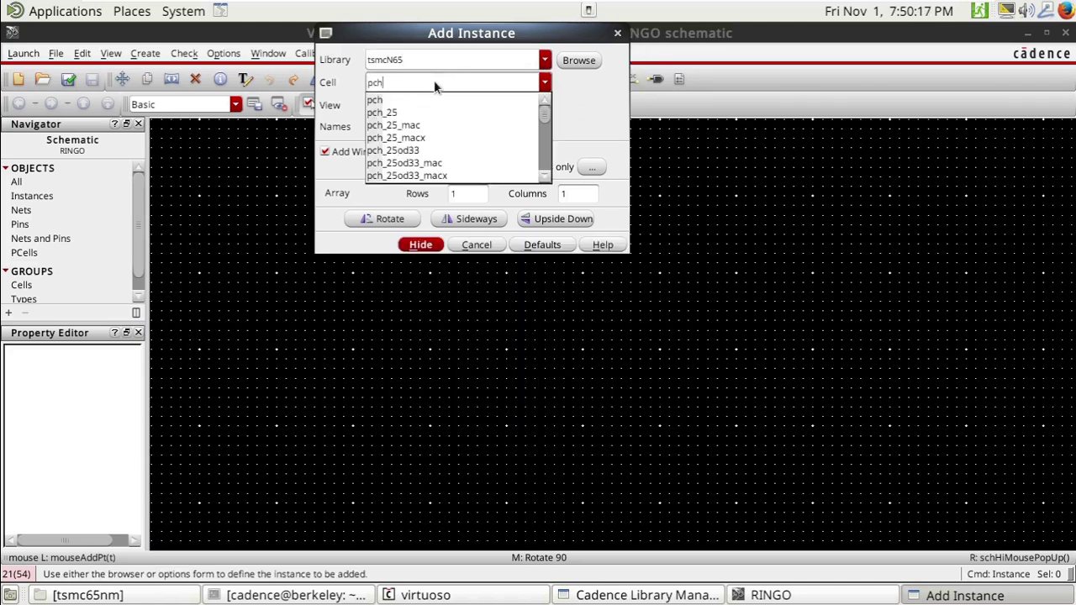
{"action": "key", "text": "Return"}
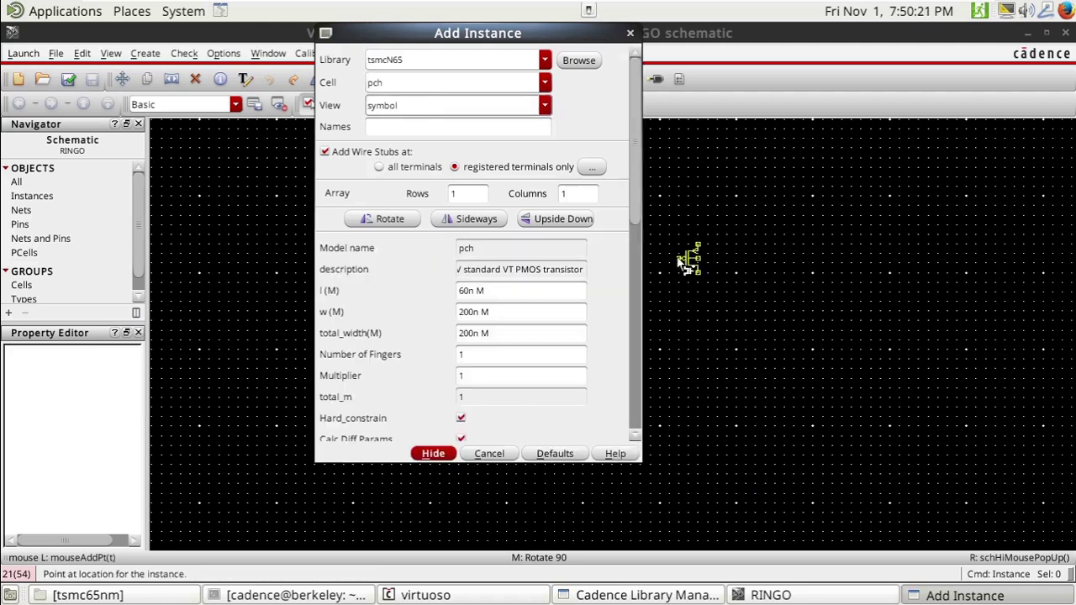
{"action": "left_click", "coordinate": [691, 259]}
Step: Add an nch transistor symbol from tsmcN65 directly below the PMOS
{"action": "key", "text": "F3"}
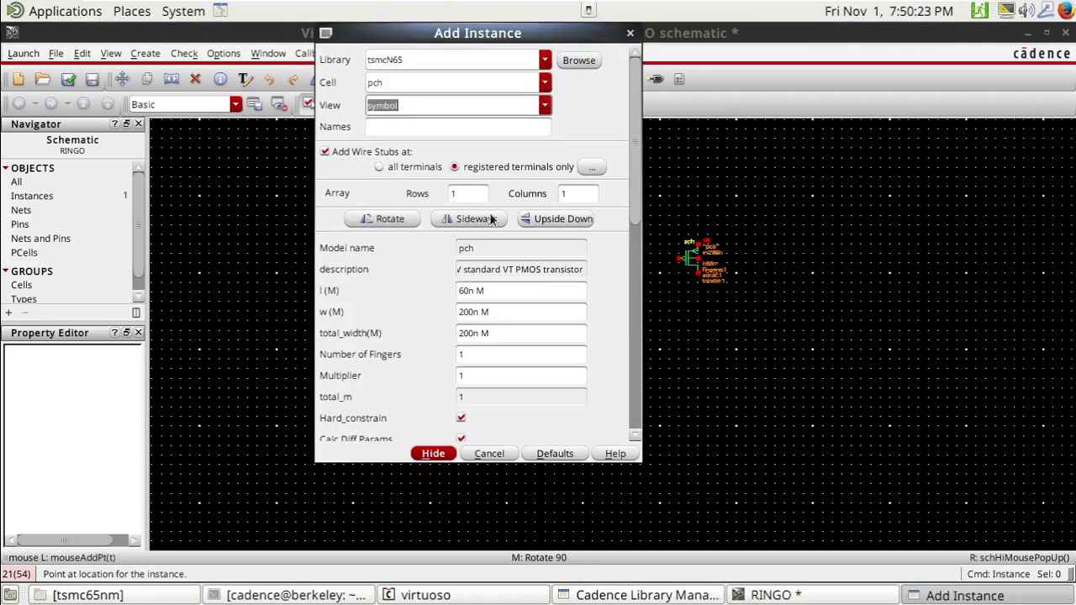
{"action": "left_click", "coordinate": [434, 77]}
{"action": "double_click", "coordinate": [436, 82]}
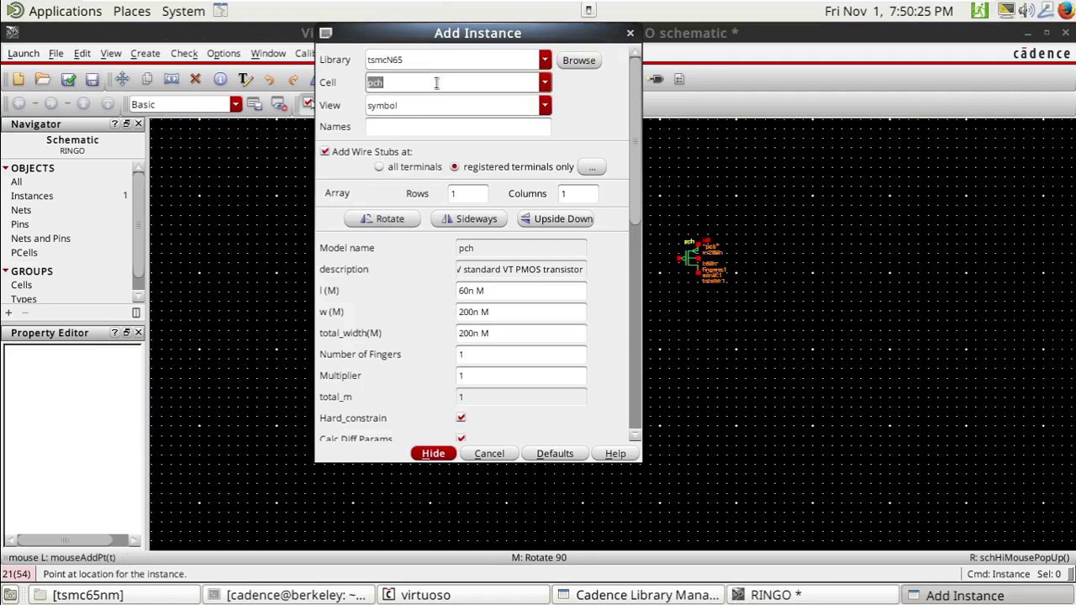
{"action": "type", "text": "nch"}
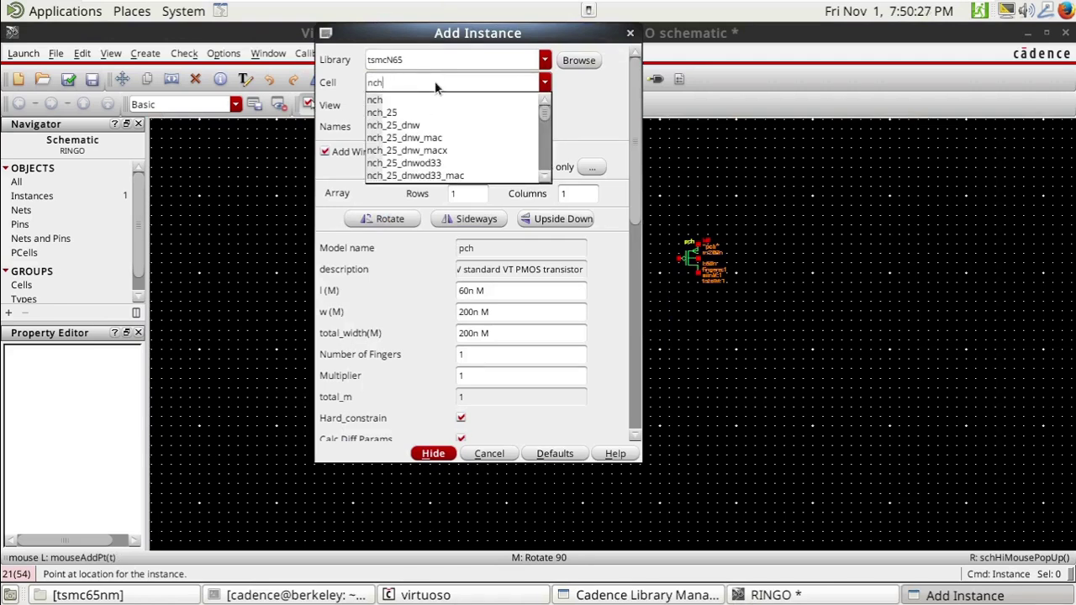
{"action": "key", "text": "Return"}
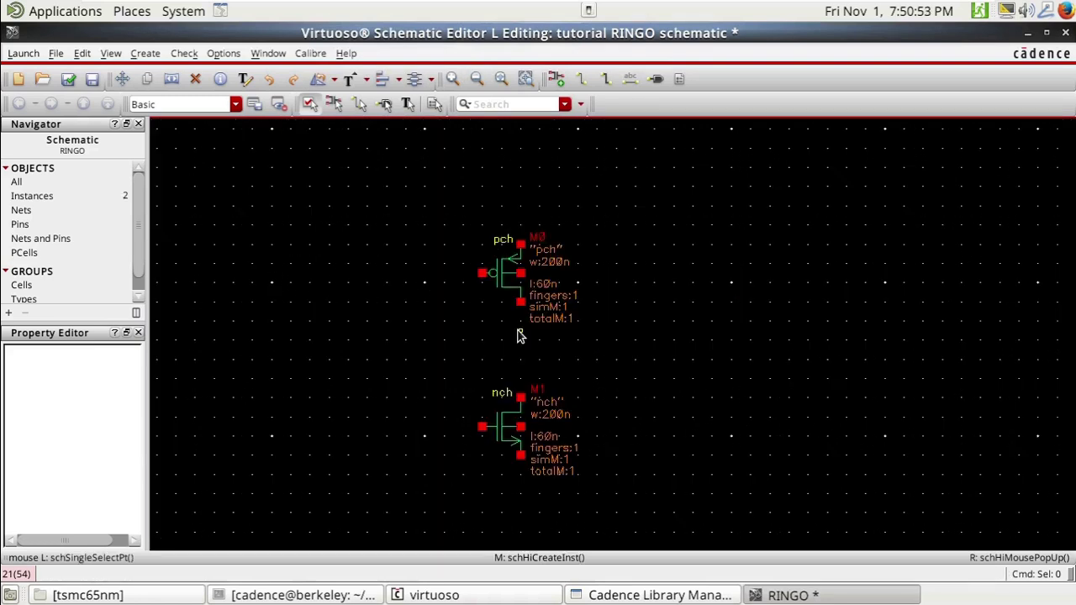
Step: Set the width of the PMOS transistor to 400n
{"action": "left_click", "coordinate": [500, 296]}
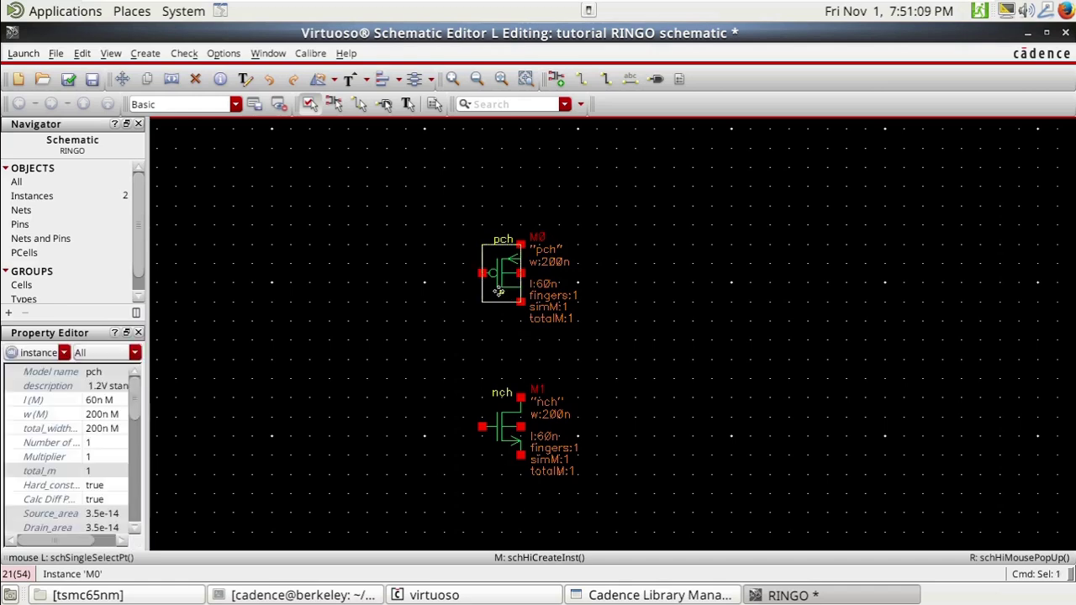
{"action": "key", "text": "q"}
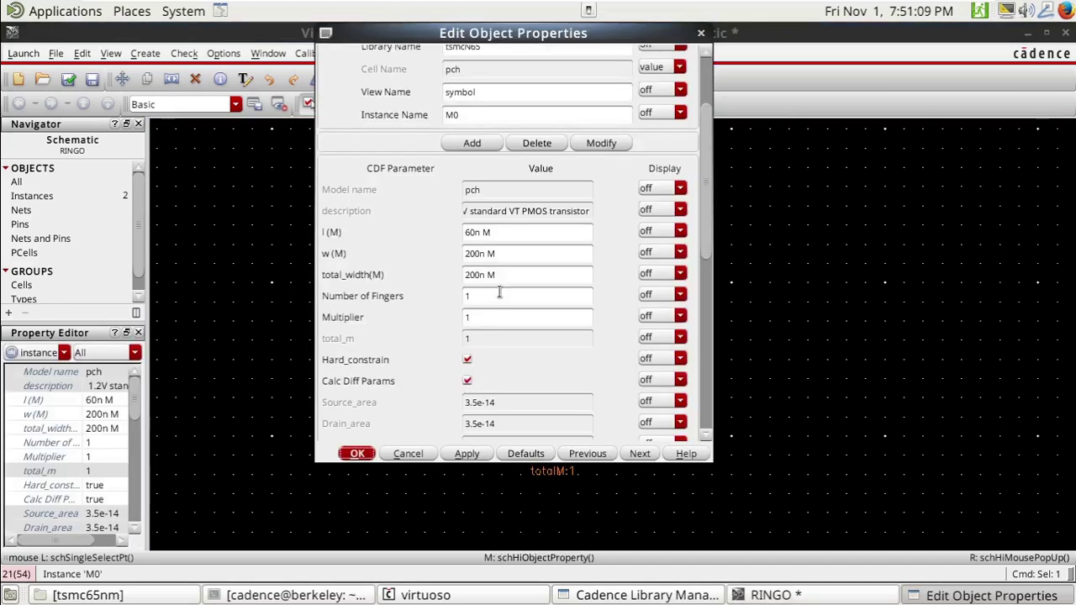
{"action": "left_click", "coordinate": [470, 255]}
{"action": "key", "text": "BackSpace"}
{"action": "type", "text": "4"}
{"action": "key", "text": "Return"}
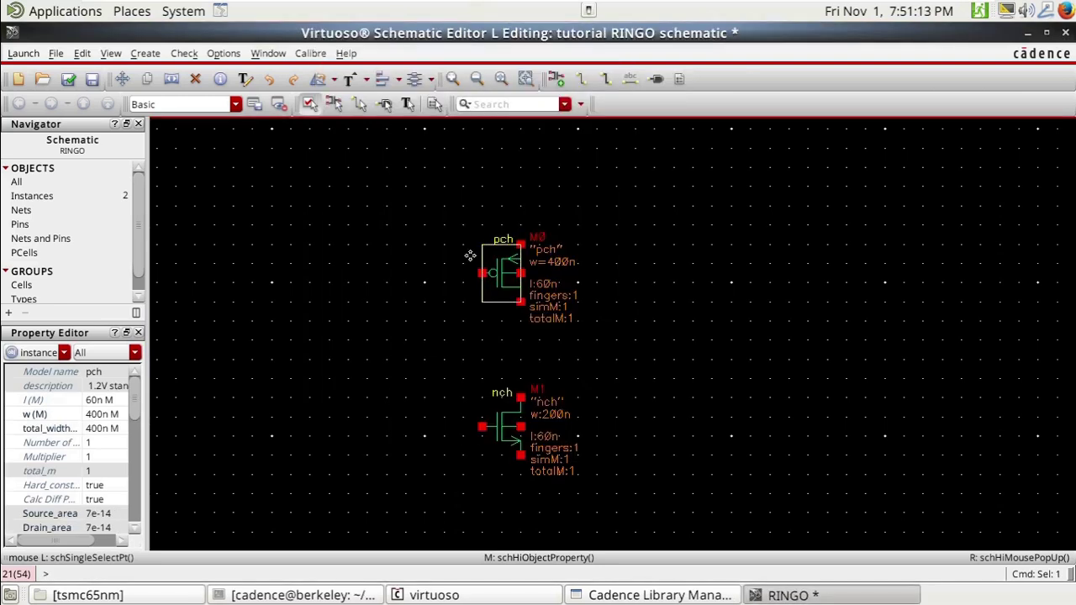
{"action": "left_click", "coordinate": [440, 241]}
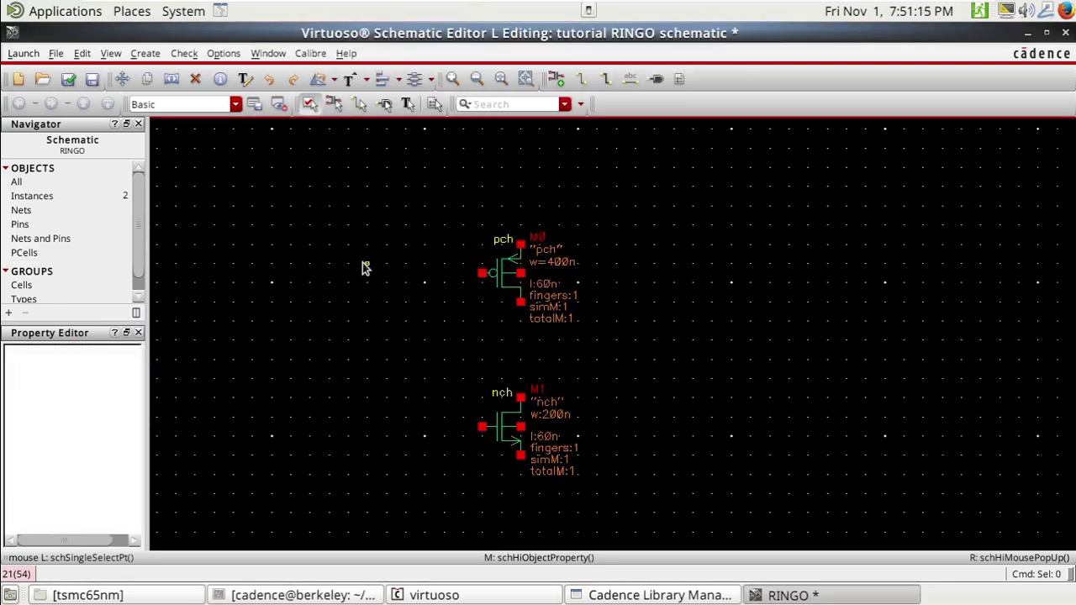
Step: Wire the PMOS drain to the NMOS drain and connect the two transistor gates together
{"action": "key", "text": "w"}
{"action": "left_click", "coordinate": [520, 302]}
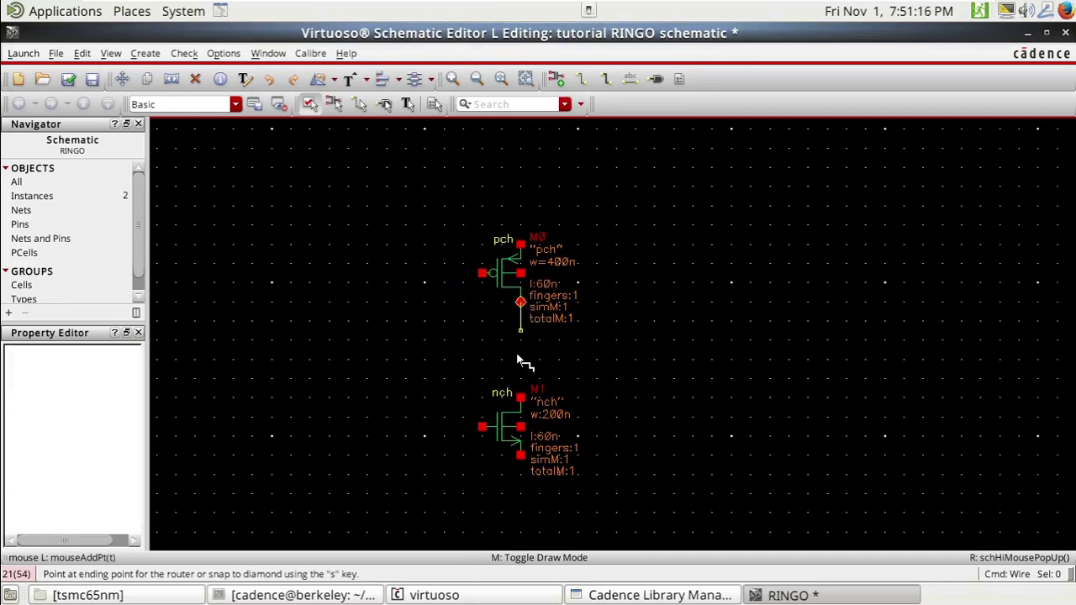
{"action": "left_click", "coordinate": [520, 397]}
{"action": "left_click", "coordinate": [467, 276]}
{"action": "left_click", "coordinate": [482, 426]}
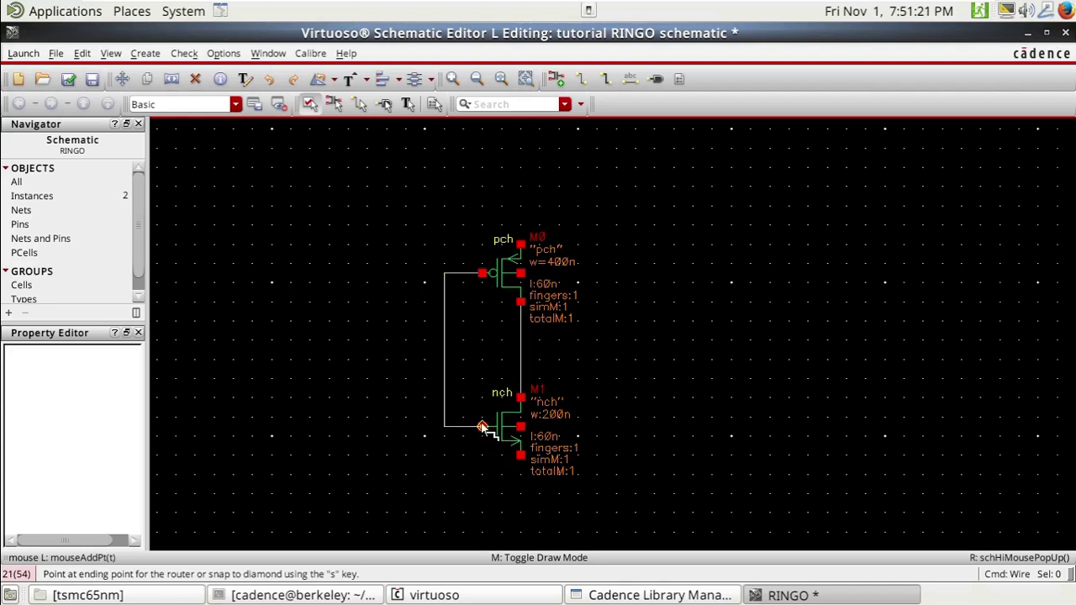
Step: Wire the NMOS body to its source and draw a short wire stub upward from the PMOS source
{"action": "left_click", "coordinate": [520, 427]}
{"action": "left_click", "coordinate": [520, 454]}
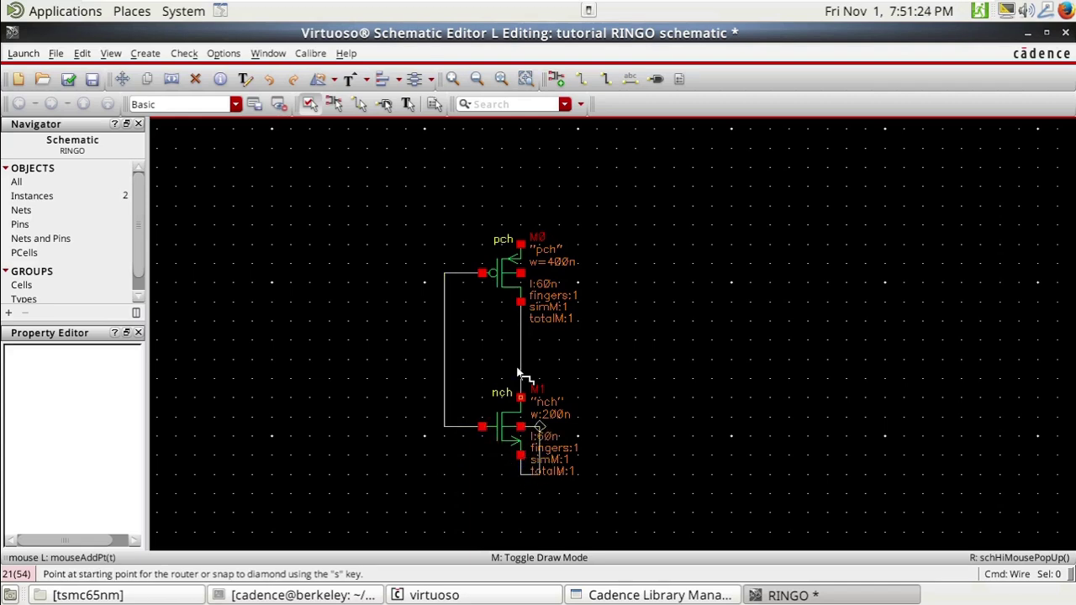
{"action": "left_click", "coordinate": [520, 242]}
{"action": "key", "text": "Escape"}
Step: Place a gnd symbol from analogLib directly below the NMOS source
{"action": "key", "text": "i"}
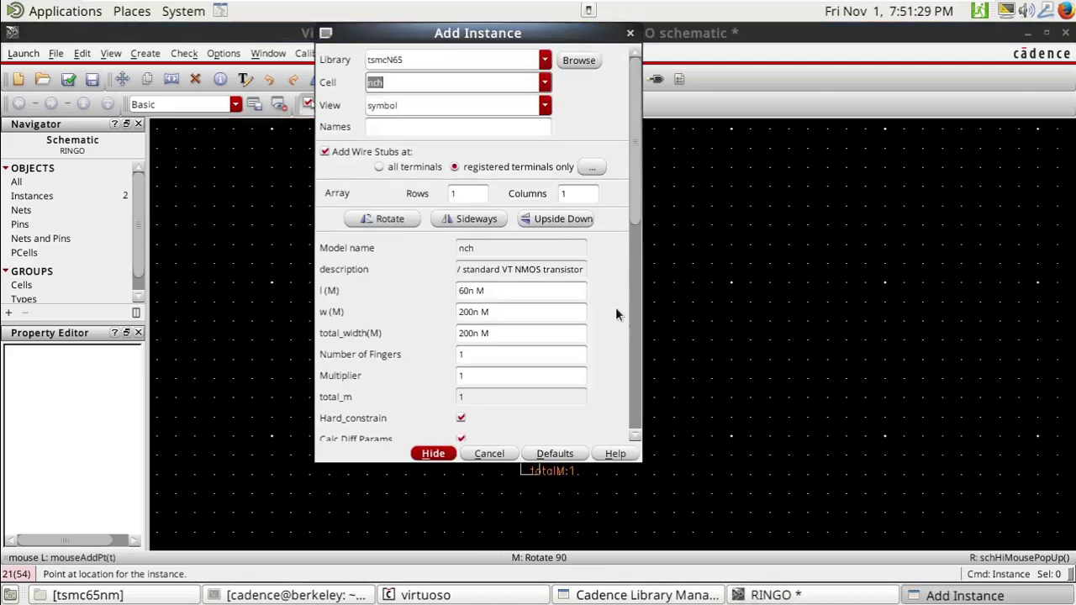
{"action": "left_click", "coordinate": [575, 60]}
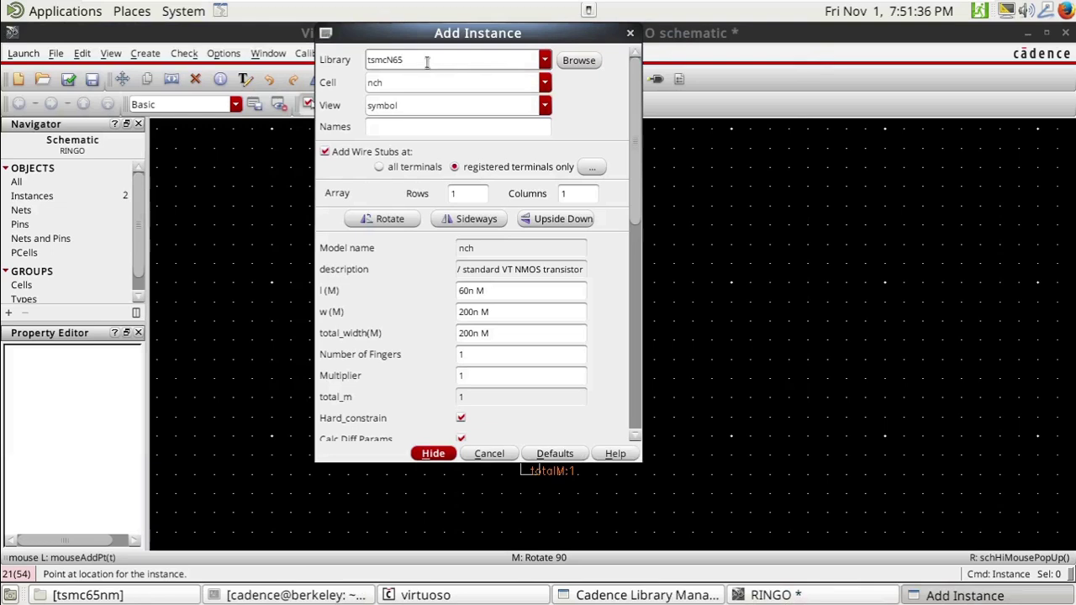
{"action": "double_click", "coordinate": [427, 60]}
{"action": "type", "text": "an"}
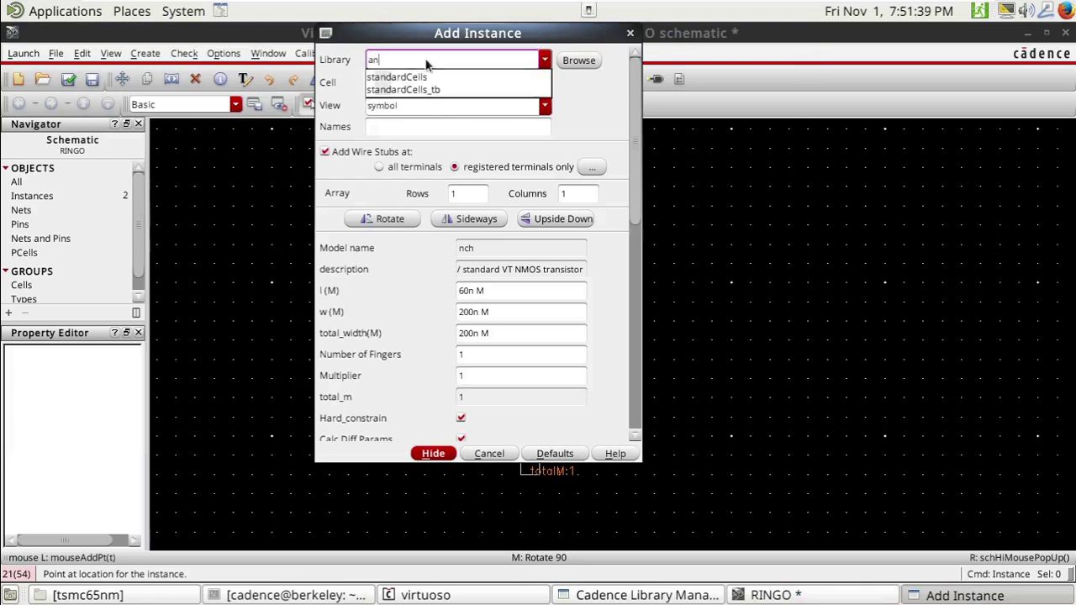
{"action": "type", "text": "n"}
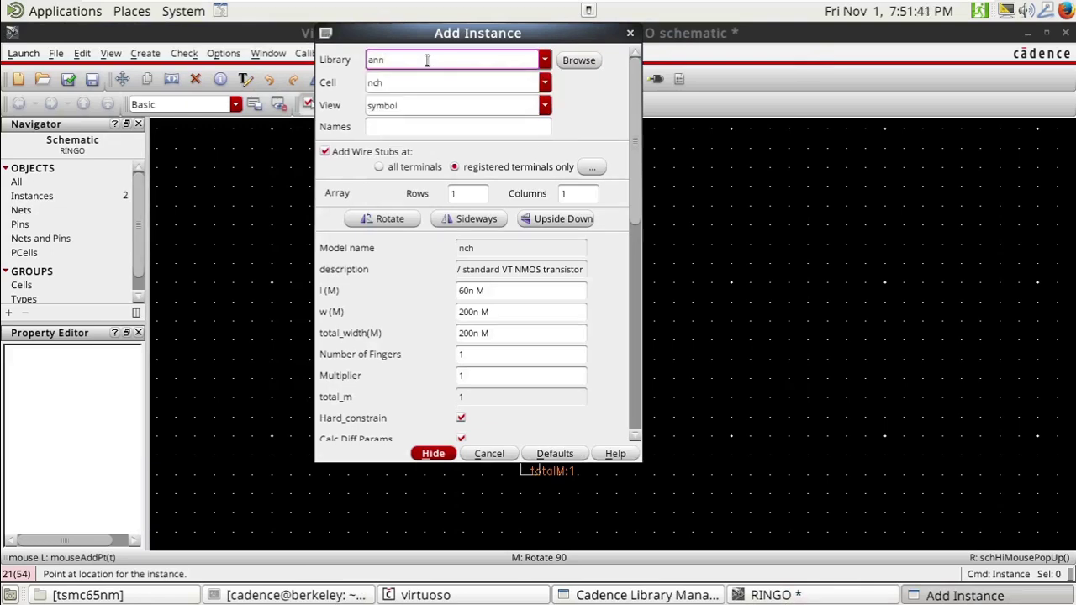
{"action": "key", "text": "BackSpace"}
{"action": "type", "text": "alogLib"}
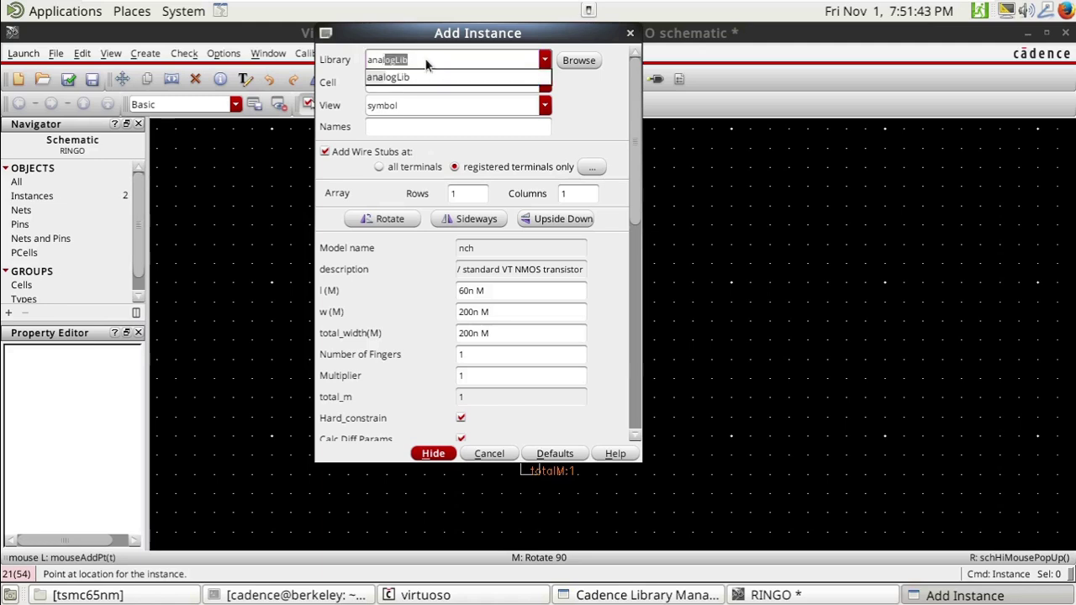
{"action": "left_click", "coordinate": [427, 60]}
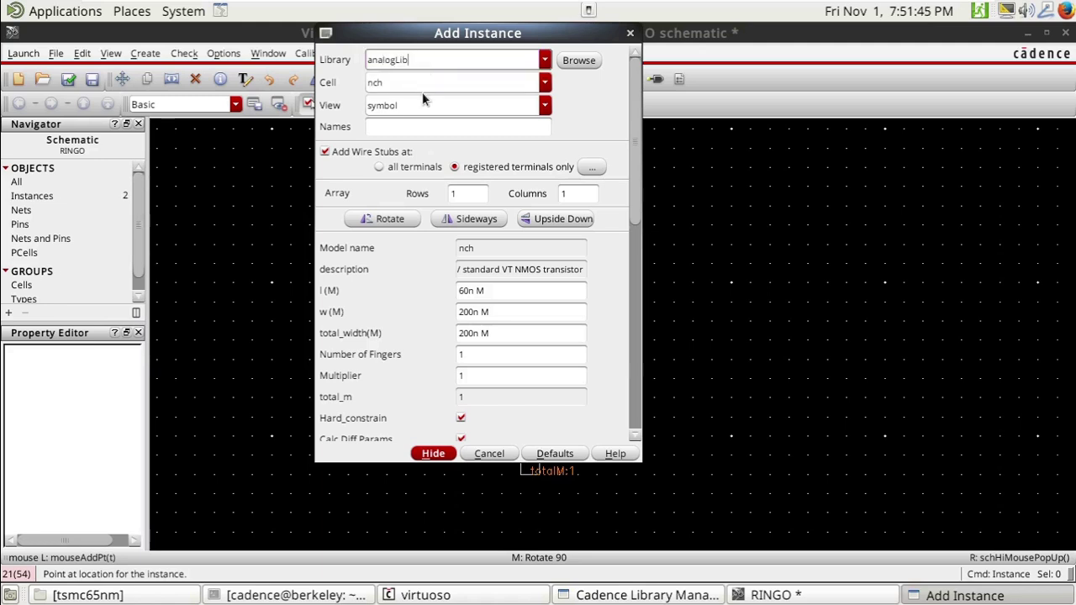
{"action": "left_click", "coordinate": [427, 84]}
{"action": "type", "text": "gnd"}
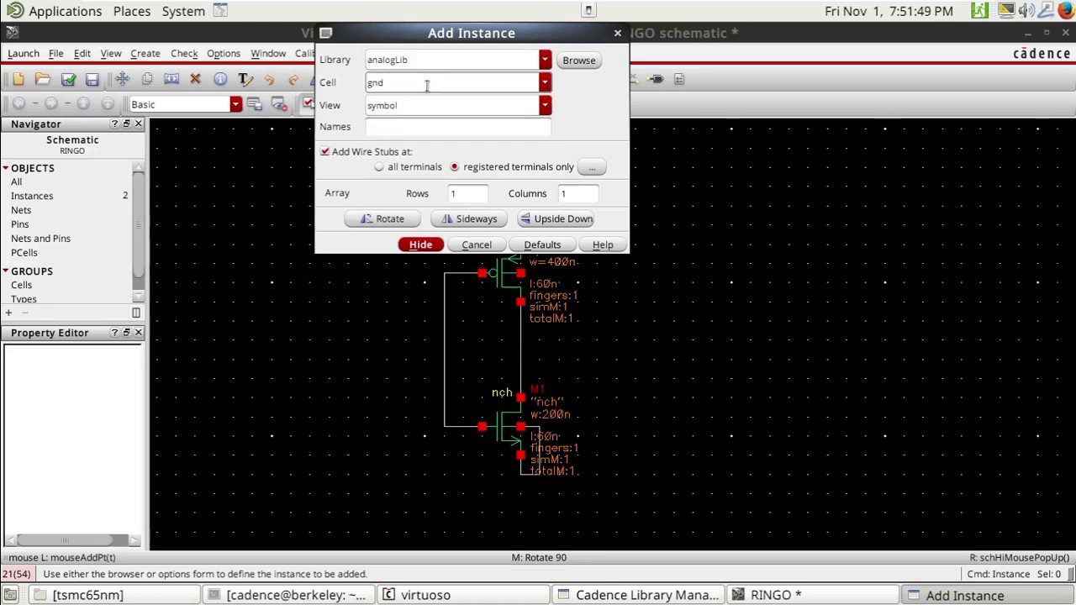
{"action": "key", "text": "Return"}
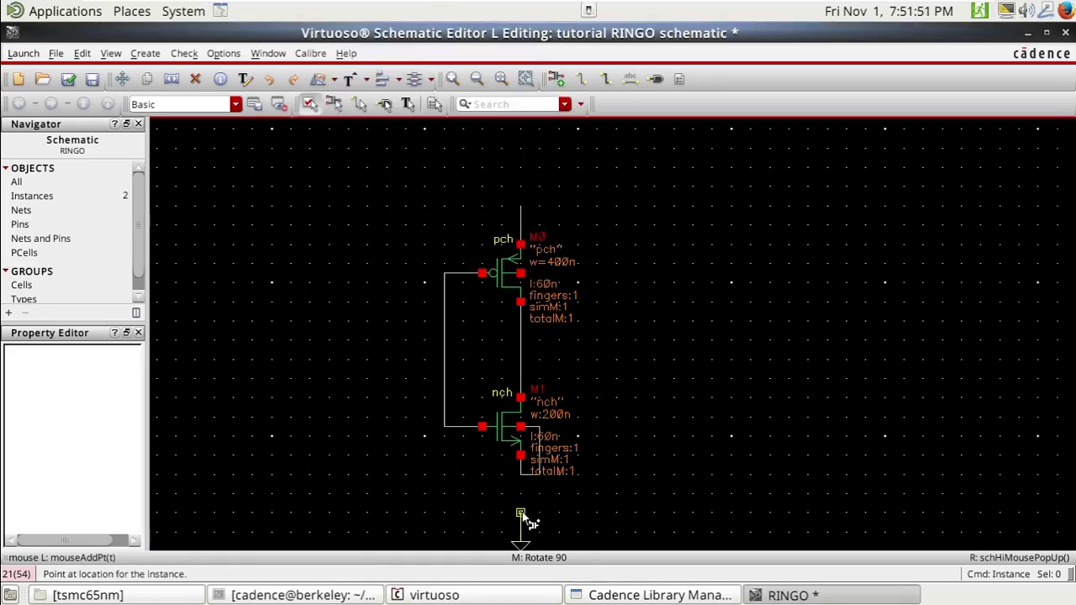
{"action": "left_click", "coordinate": [521, 516]}
Step: Wire the gnd symbol up to the NMOS source and body connection
{"action": "key", "text": "w"}
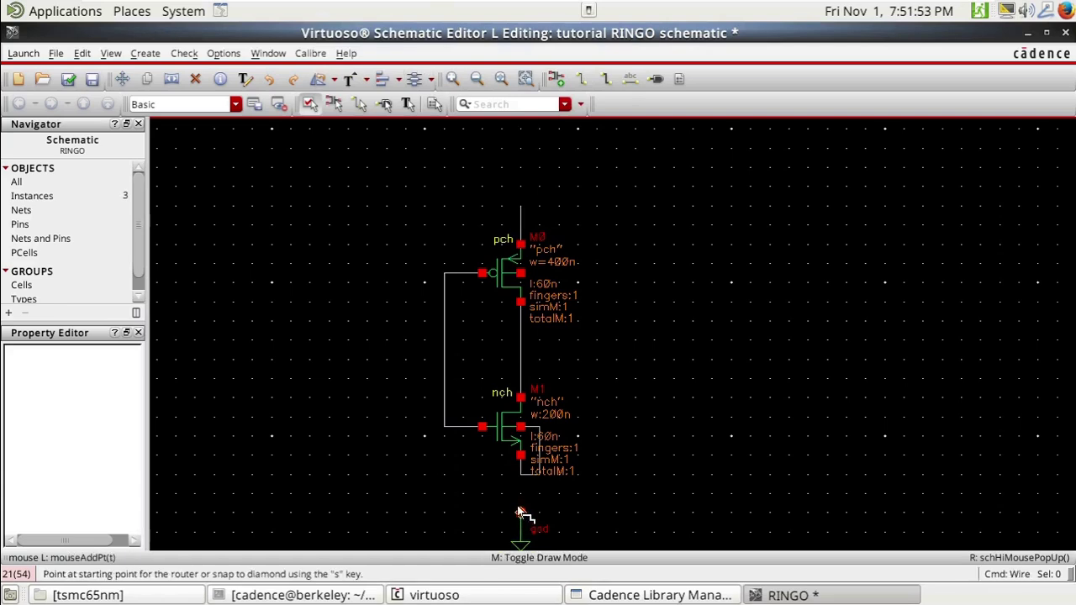
{"action": "left_click", "coordinate": [520, 514]}
{"action": "double_click", "coordinate": [521, 475]}
{"action": "key", "text": "Escape"}
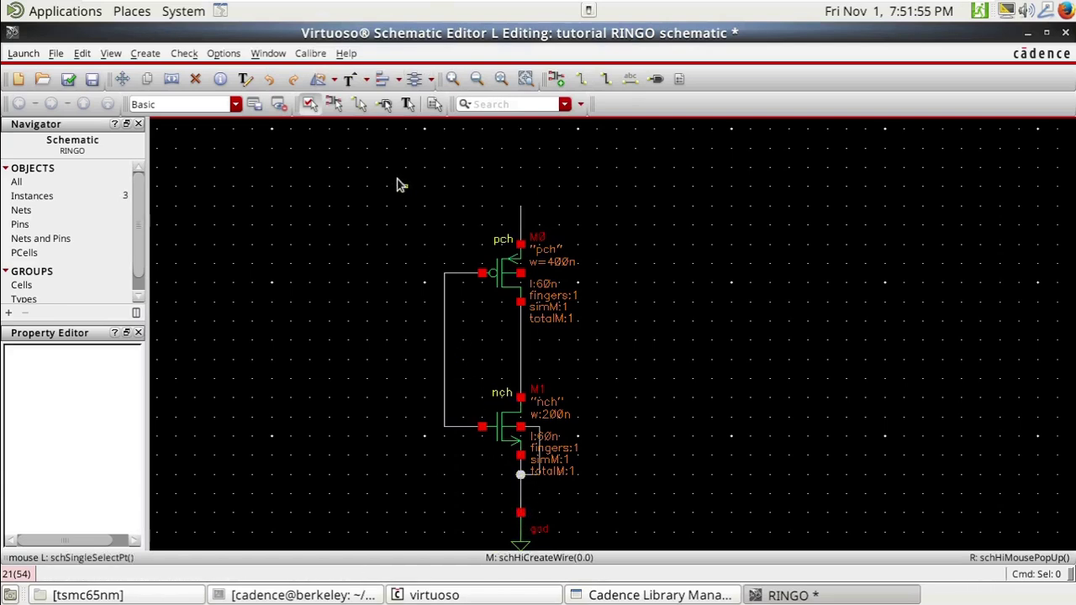
Step: Label the wire stub above the PMOS source with the net name vdd
{"action": "left_click_drag", "start_coordinate": [367, 168], "coordinate": [471, 173]}
{"action": "key", "text": "l"}
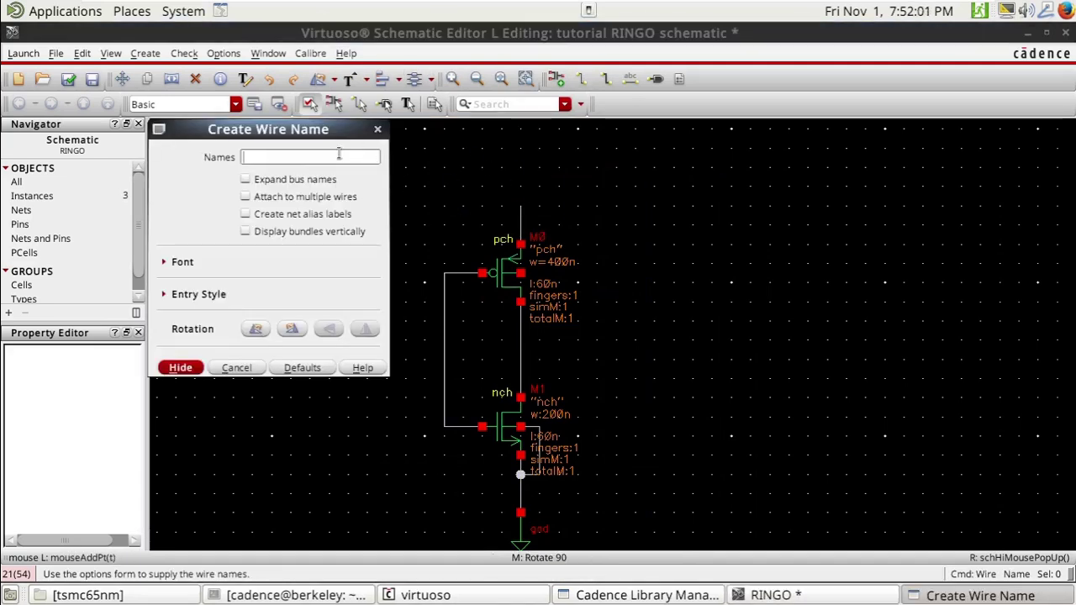
{"action": "type", "text": "vdd"}
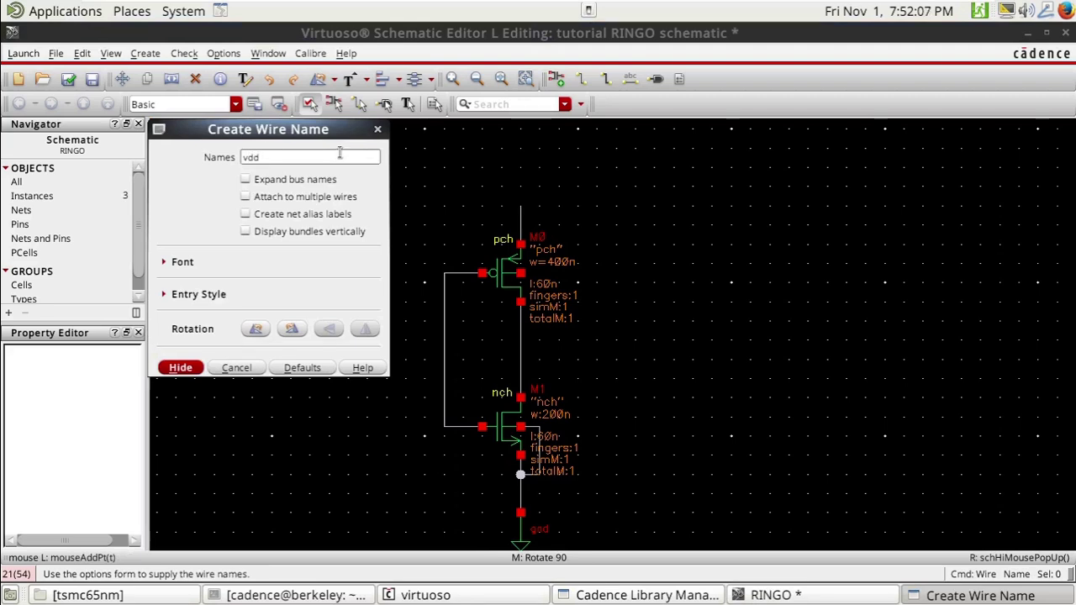
{"action": "key", "text": "Return"}
{"action": "middle_click", "coordinate": [520, 216]}
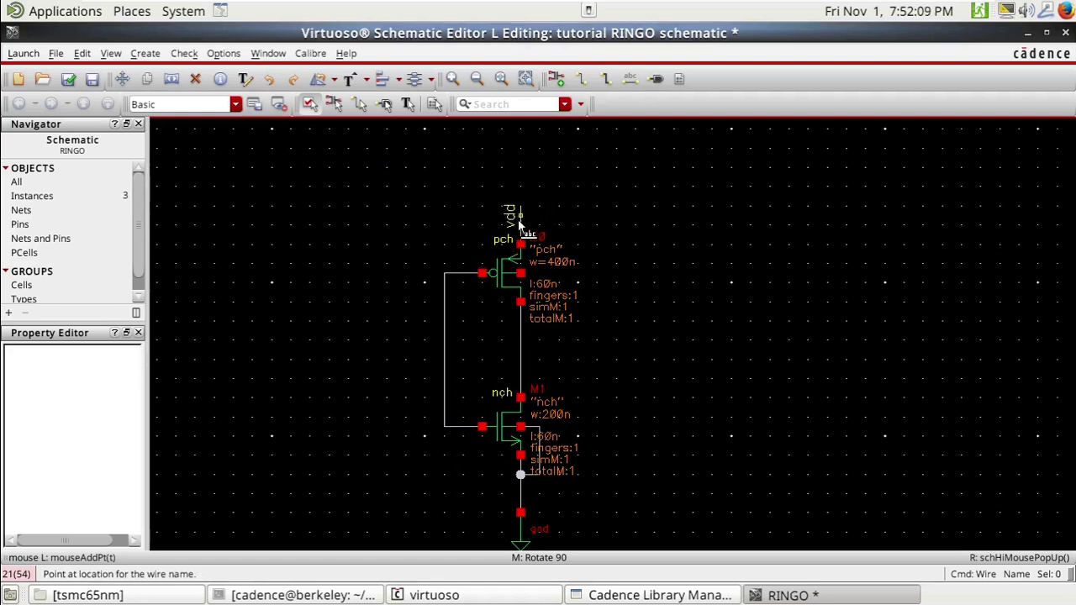
{"action": "left_click", "coordinate": [520, 217]}
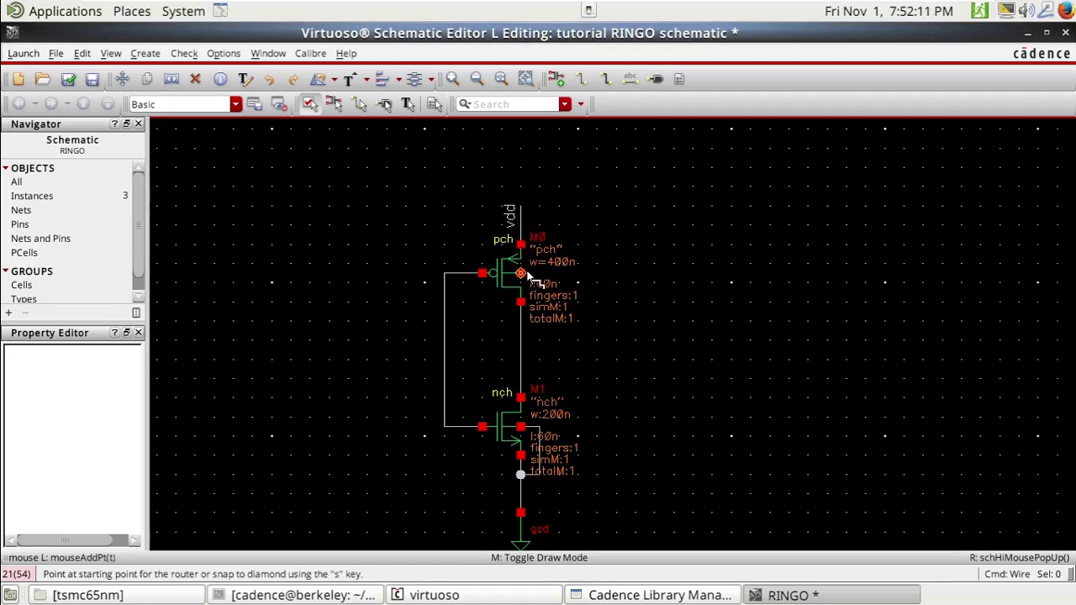
Step: Wire the PMOS body to the vdd wire at its source
{"action": "left_click", "coordinate": [535, 279]}
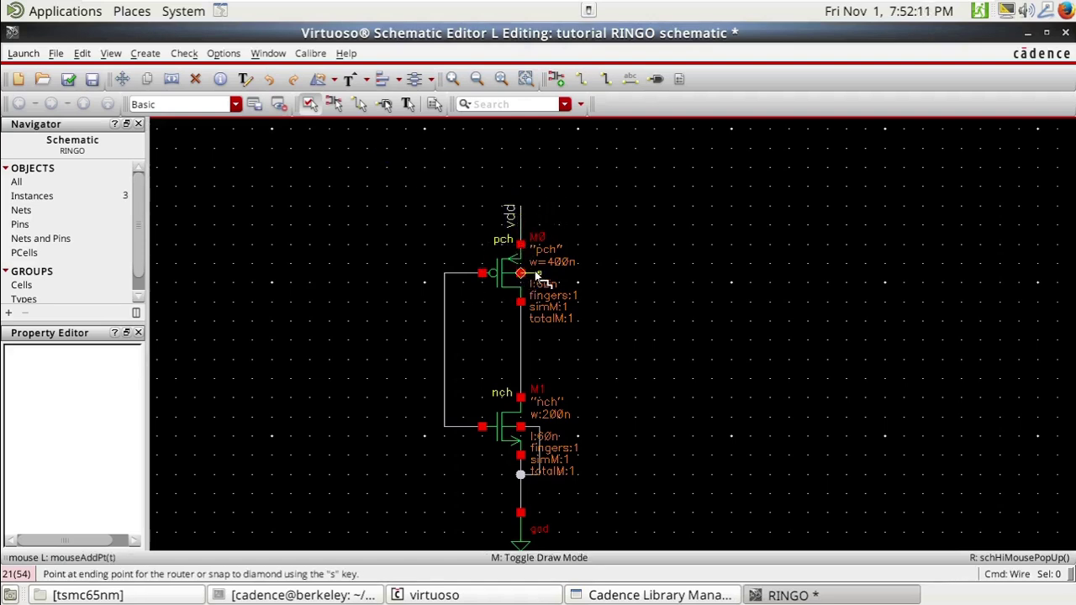
{"action": "left_click", "coordinate": [527, 227]}
{"action": "key", "text": "Escape"}
Step: Copy the complete inverter with its vdd label and gnd symbol twice to the right, forming a row of three evenly spaced stages
{"action": "scroll", "coordinate": [409, 205], "scroll_direction": "down", "scroll_amount": 2, "text": "ctrl"}
{"action": "scroll", "coordinate": [399, 195], "scroll_direction": "up", "scroll_amount": 2, "text": "ctrl"}
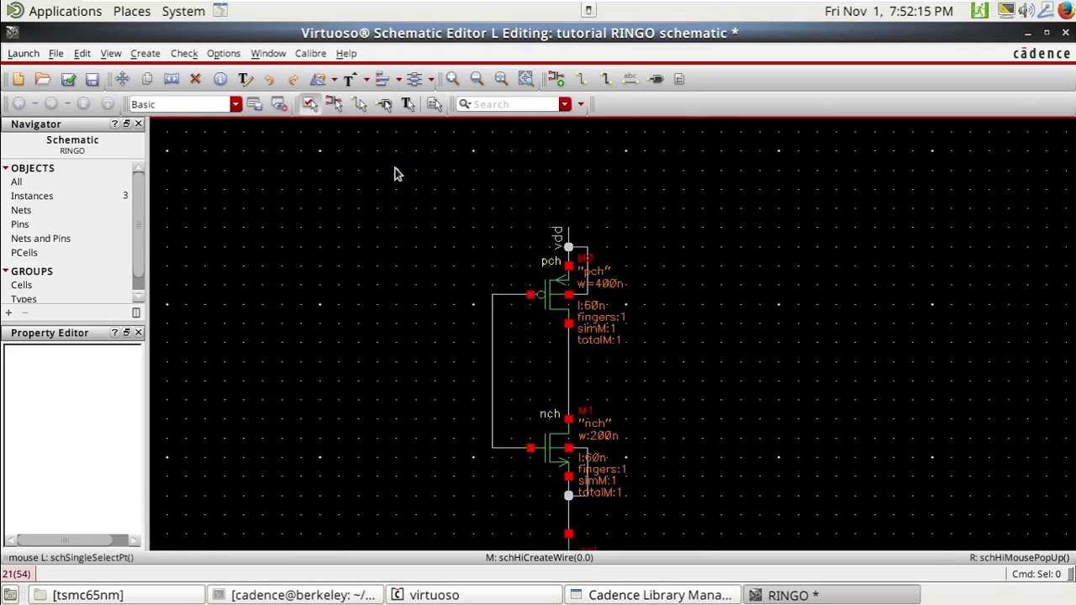
{"action": "scroll", "coordinate": [394, 170], "scroll_direction": "down", "scroll_amount": 2, "text": "ctrl"}
{"action": "left_click_drag", "start_coordinate": [395, 169], "coordinate": [636, 453]}
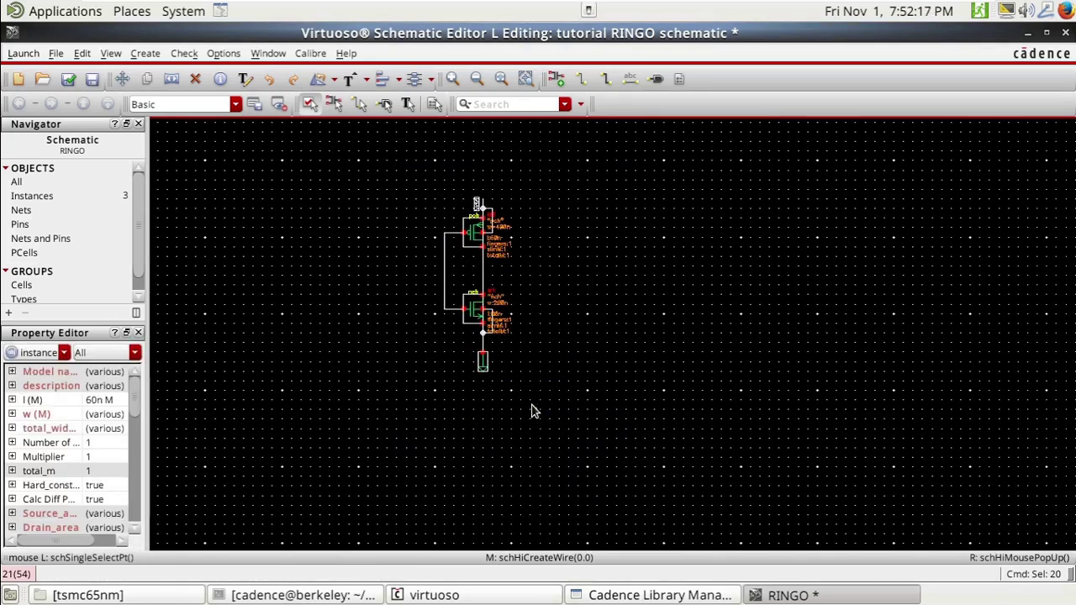
{"action": "key", "text": "c"}
{"action": "left_click", "coordinate": [478, 268]}
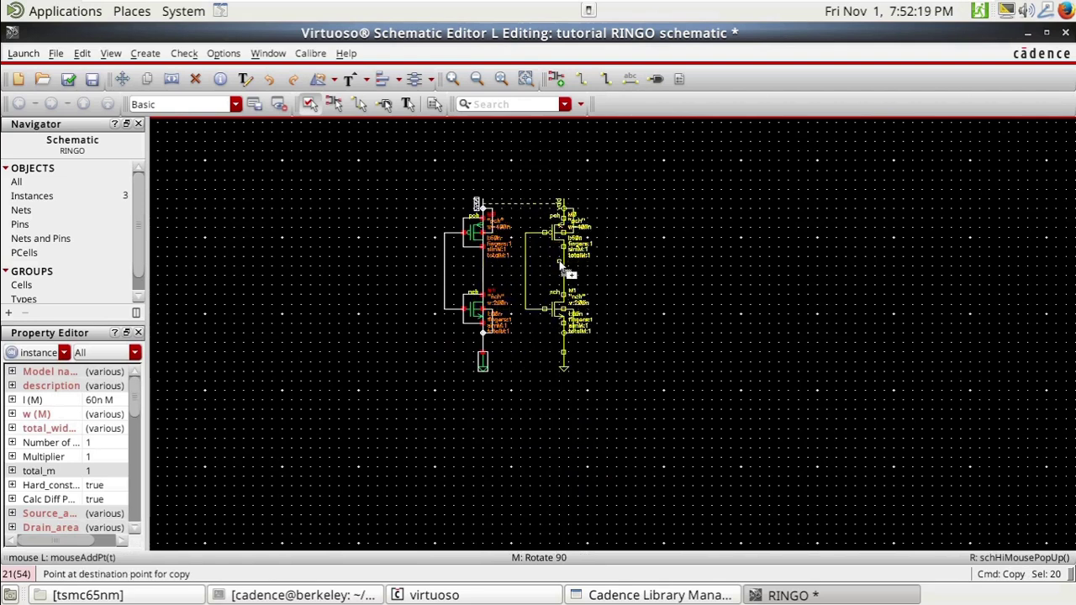
{"action": "left_click", "coordinate": [565, 266]}
{"action": "key", "text": "c"}
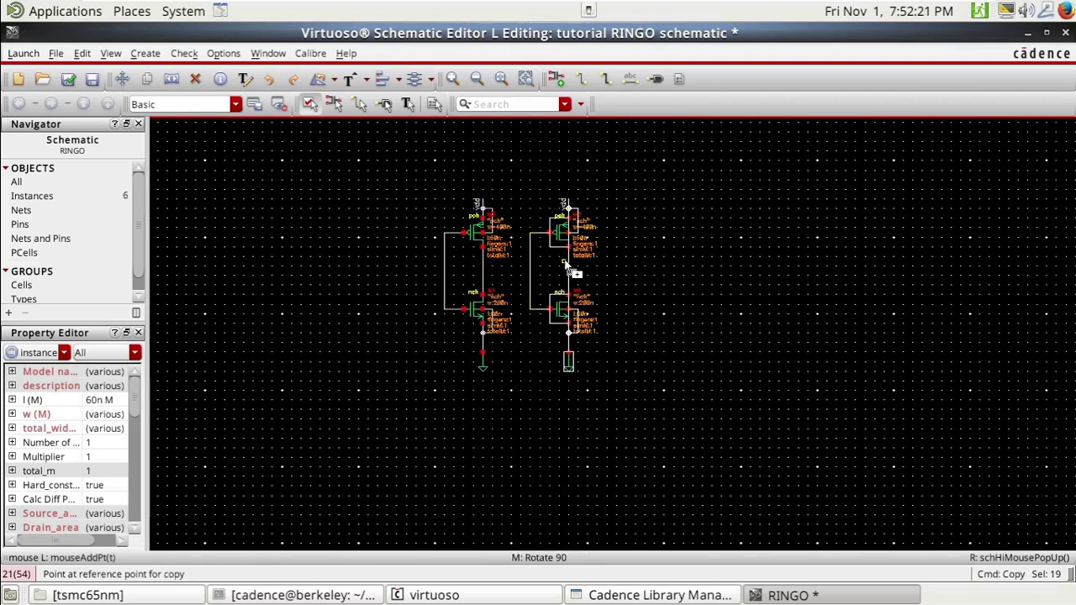
{"action": "left_click", "coordinate": [567, 266]}
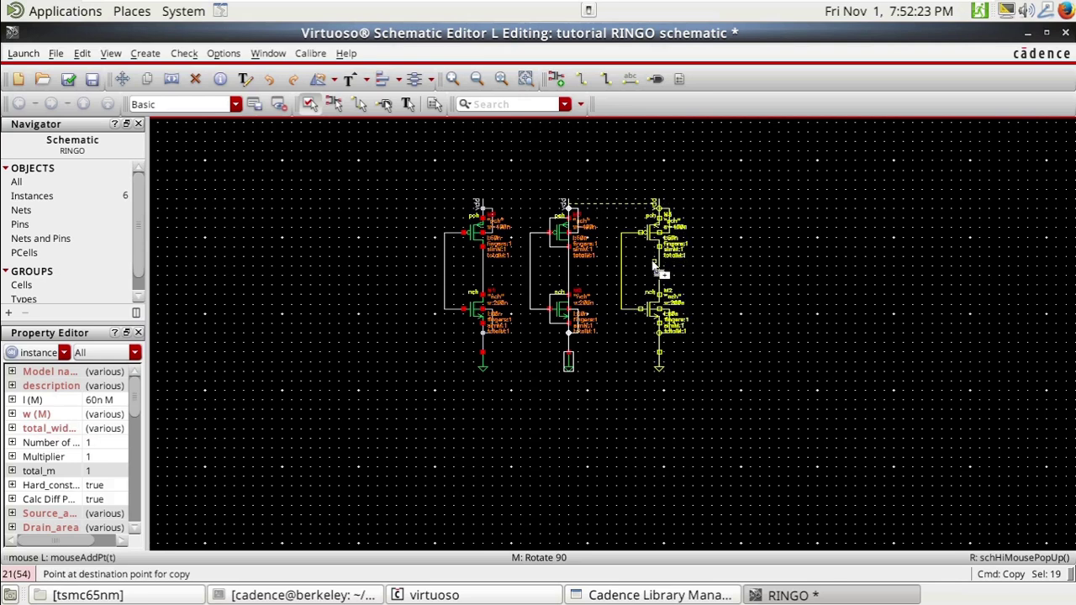
{"action": "left_click", "coordinate": [654, 268]}
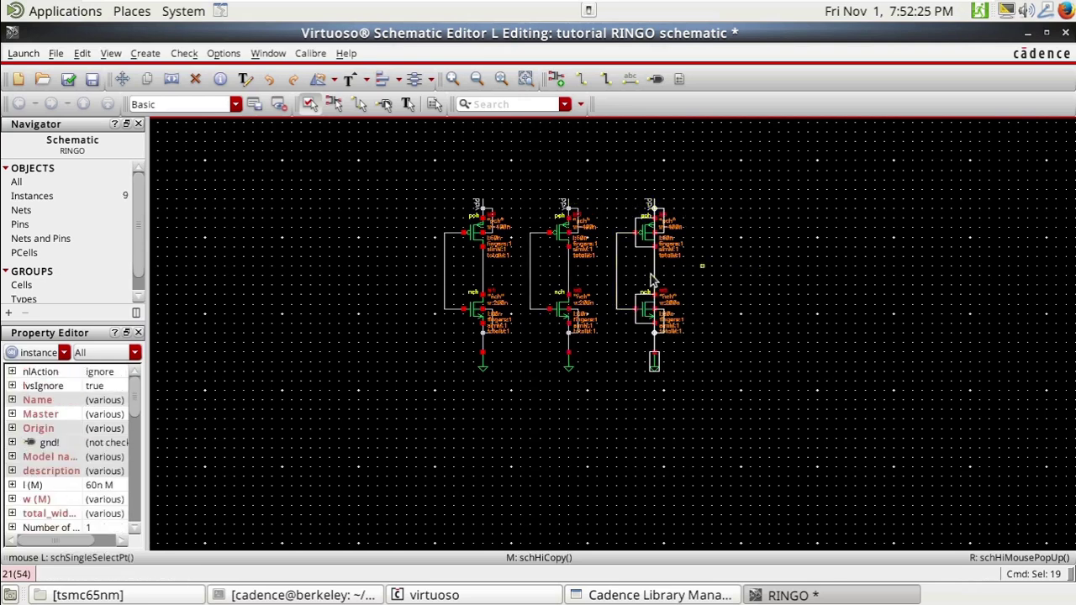
Step: Wire the first inverter's output to the second's input and the second's output to the third's input
{"action": "key", "text": "w"}
{"action": "left_click", "coordinate": [529, 271]}
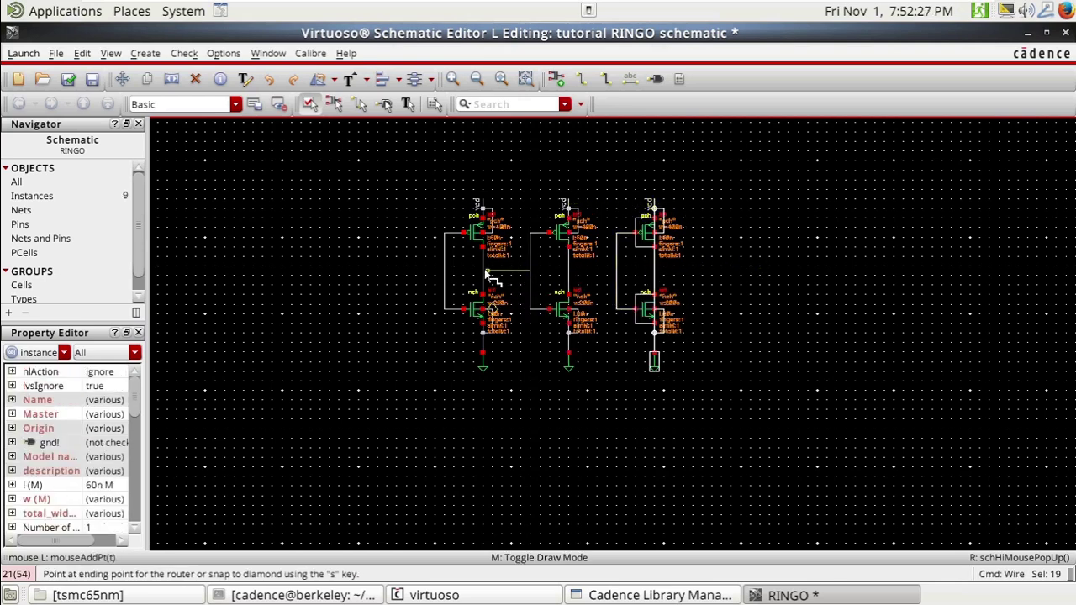
{"action": "left_click", "coordinate": [484, 270]}
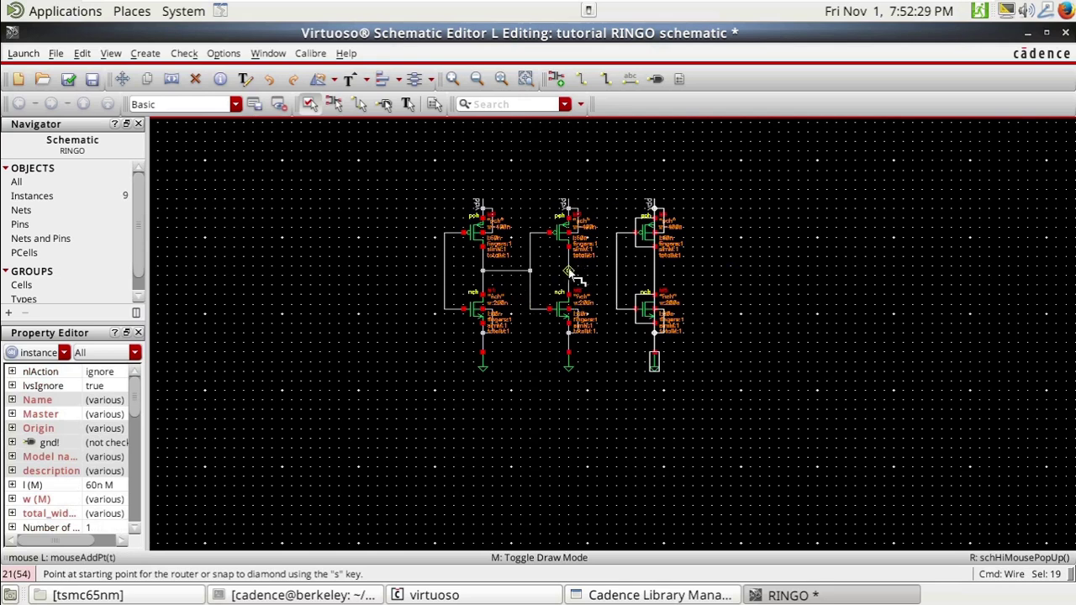
{"action": "left_click", "coordinate": [568, 270]}
{"action": "left_click", "coordinate": [616, 270]}
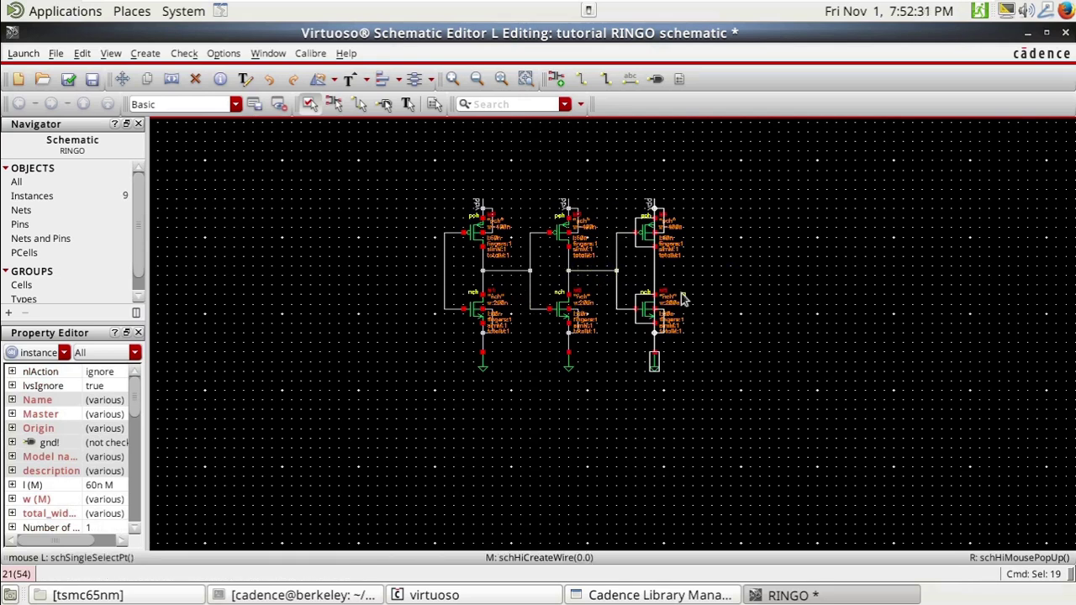
Step: Label the wire between the first and second inverters sig_in and the wire between the second and third sig_out
{"action": "key", "text": "l"}
{"action": "left_click", "coordinate": [266, 155]}
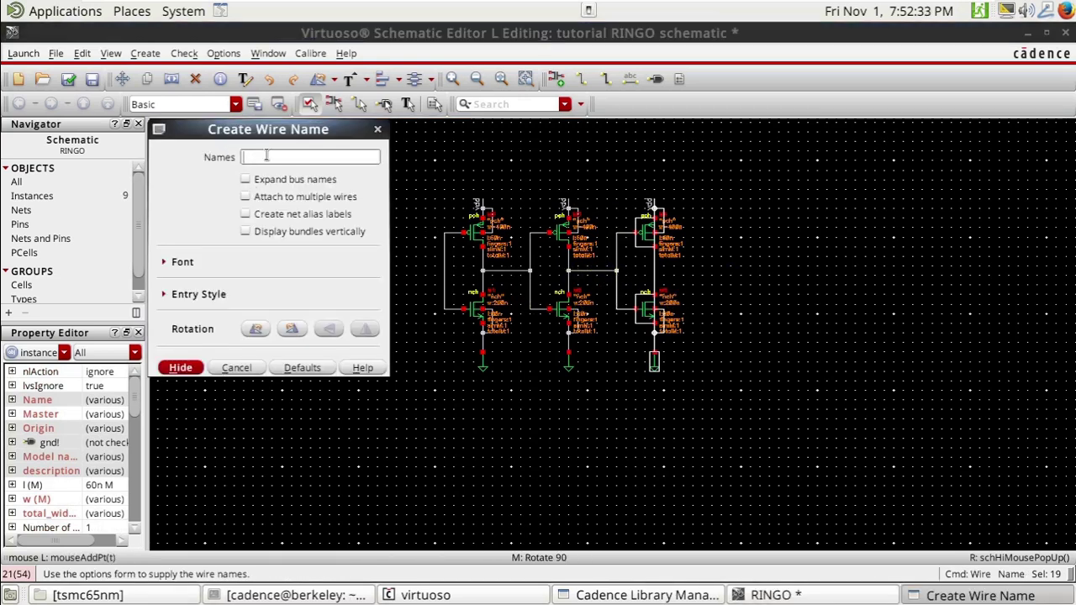
{"action": "type", "text": "sig_inssig_out"}
{"action": "key", "text": "Return"}
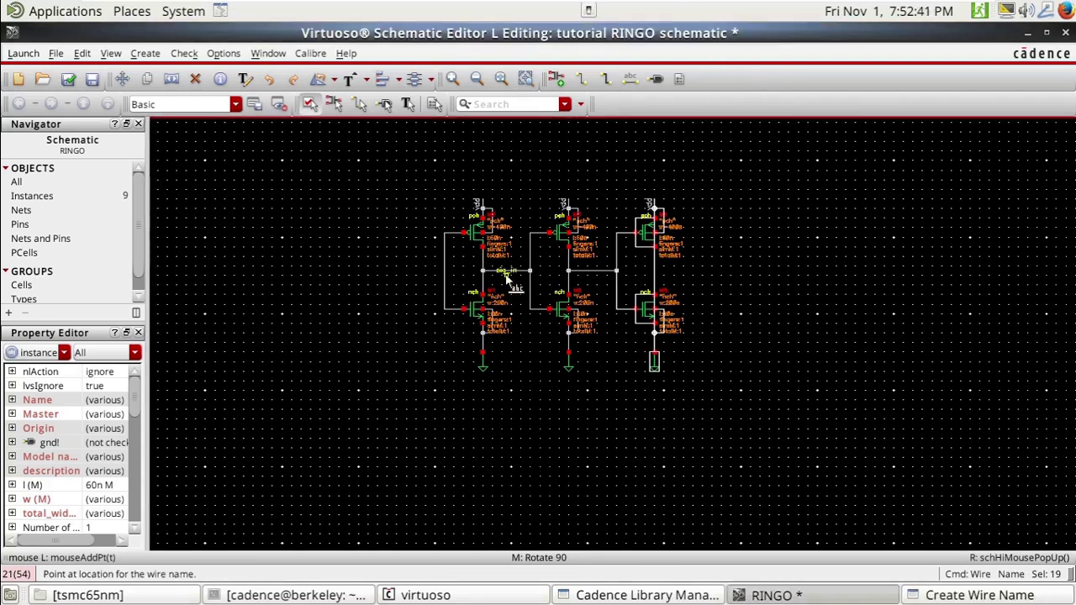
{"action": "left_click", "coordinate": [507, 270]}
{"action": "left_click", "coordinate": [592, 270]}
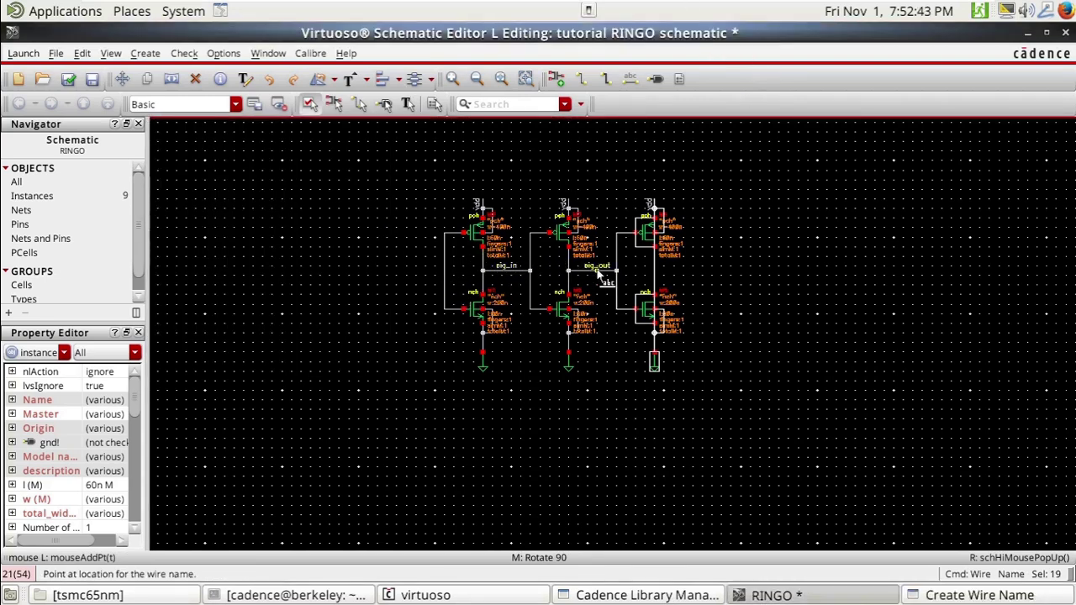
{"action": "key", "text": "Escape"}
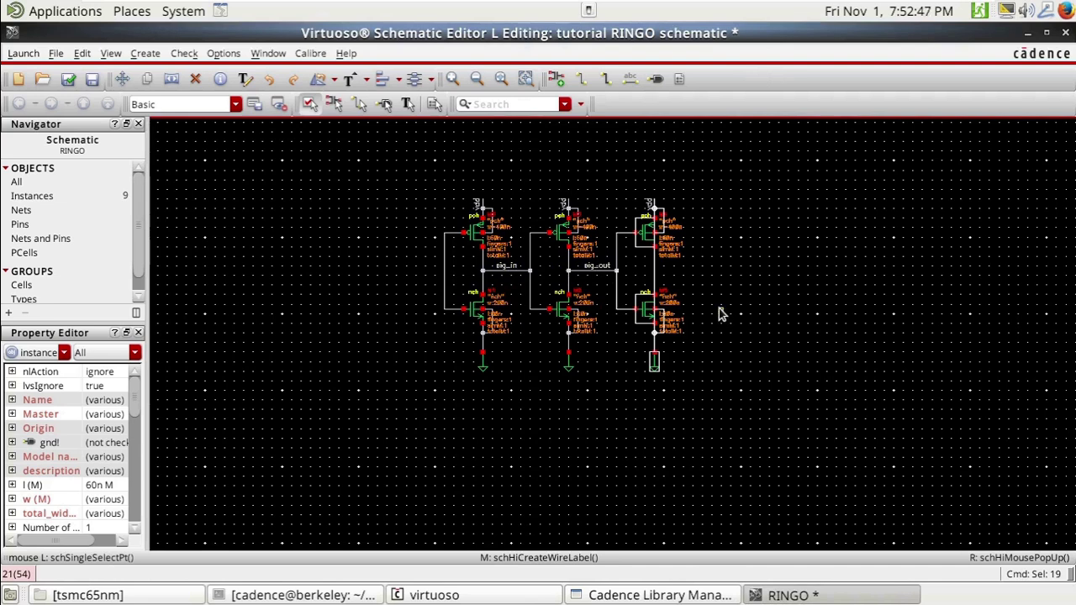
Step: Place a vpulse source from analogLib to the left of the first inverter
{"action": "key", "text": "i"}
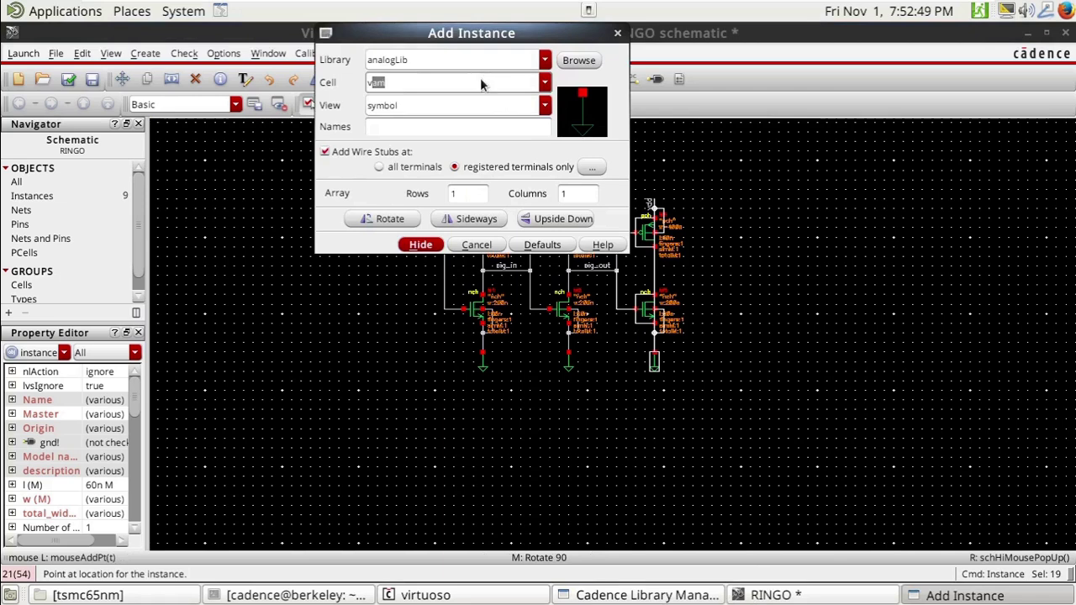
{"action": "type", "text": "pulse"}
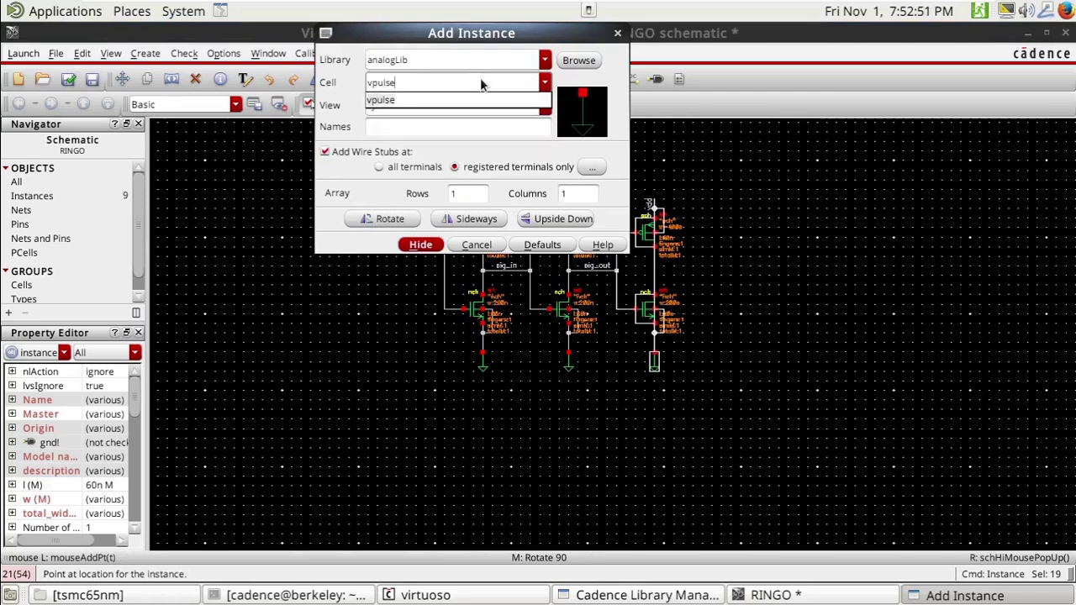
{"action": "key", "text": "Return"}
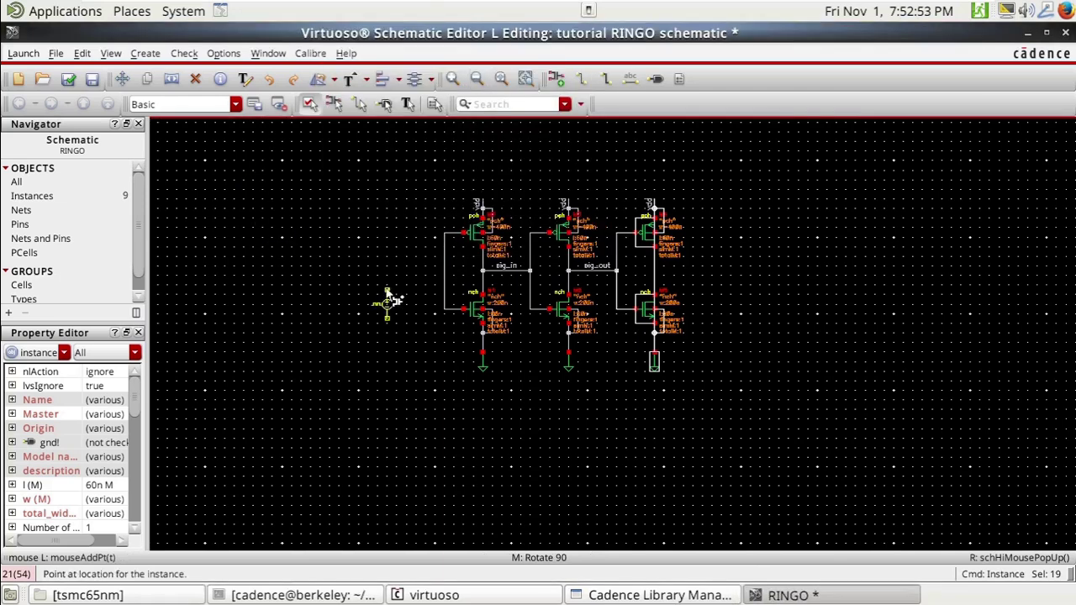
{"action": "left_click", "coordinate": [388, 299]}
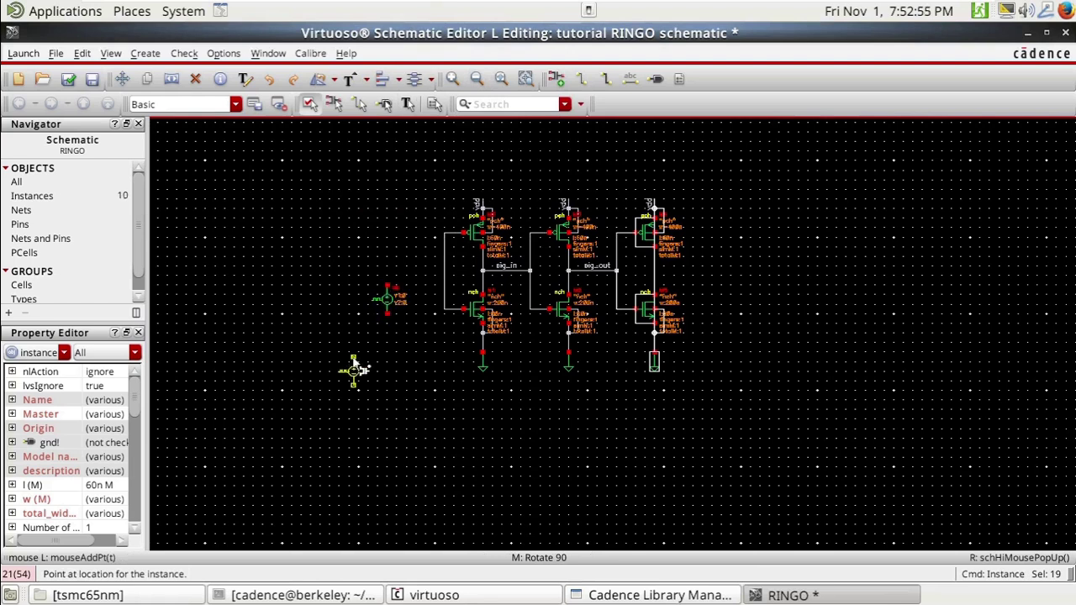
{"action": "key", "text": "Escape"}
Step: Place a vdc source from analogLib to the left of the vpulse source, level with it
{"action": "key", "text": "i"}
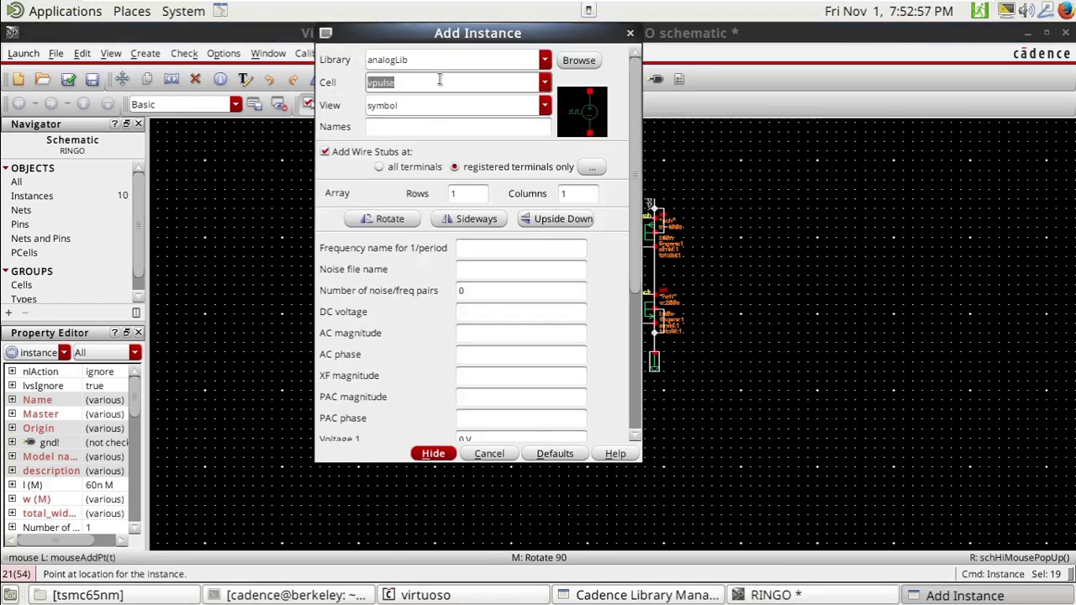
{"action": "type", "text": "vdc"}
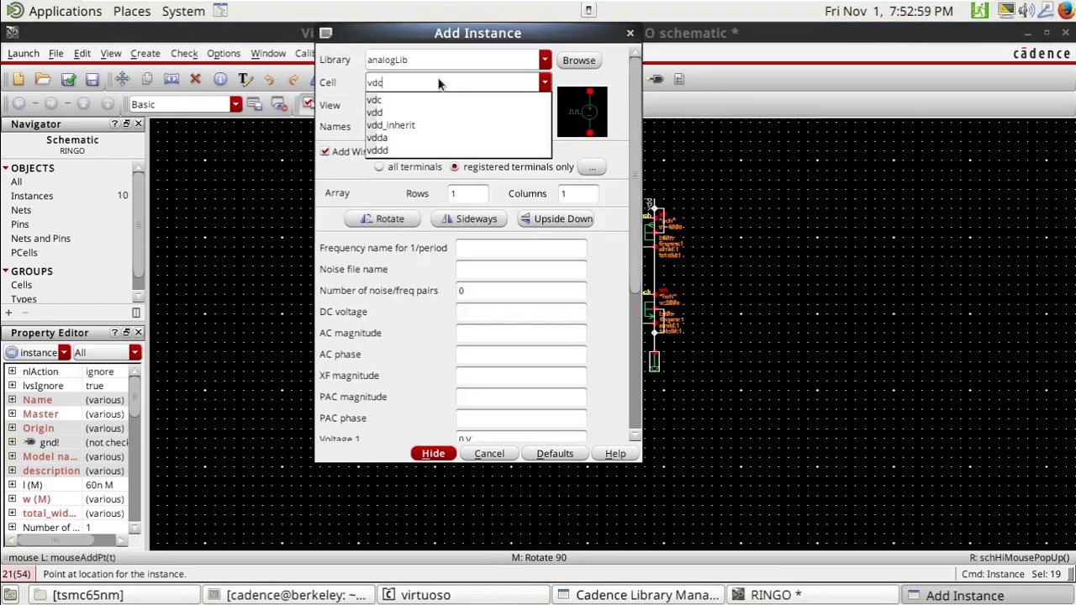
{"action": "key", "text": "Return"}
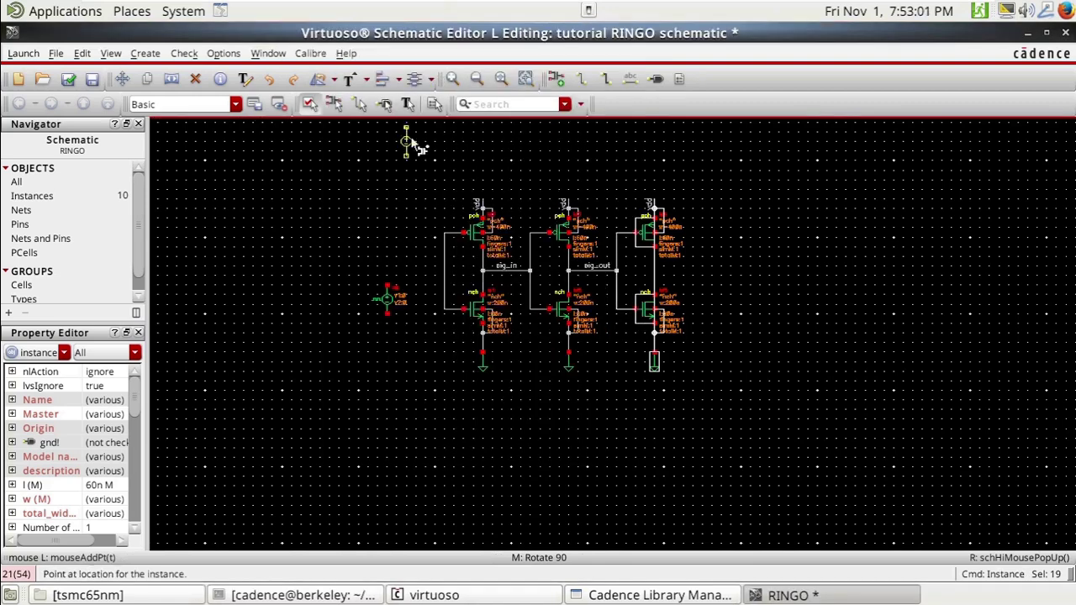
{"action": "left_click", "coordinate": [349, 286]}
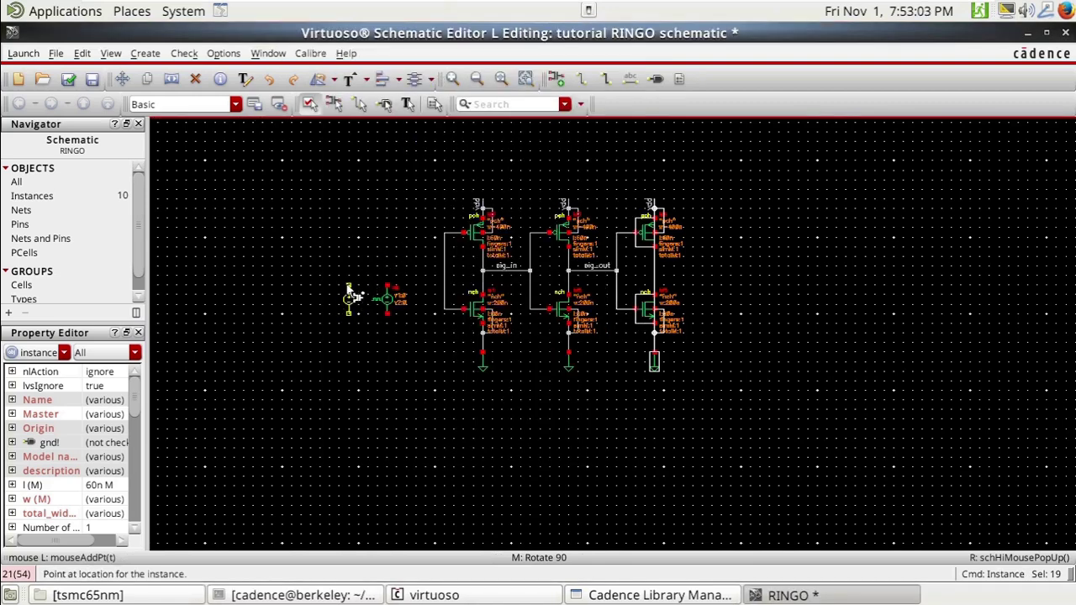
{"action": "key", "text": "Escape"}
Step: Copy the first inverter's gnd symbol below the vdc source and again below the vpulse source
{"action": "left_click", "coordinate": [482, 361]}
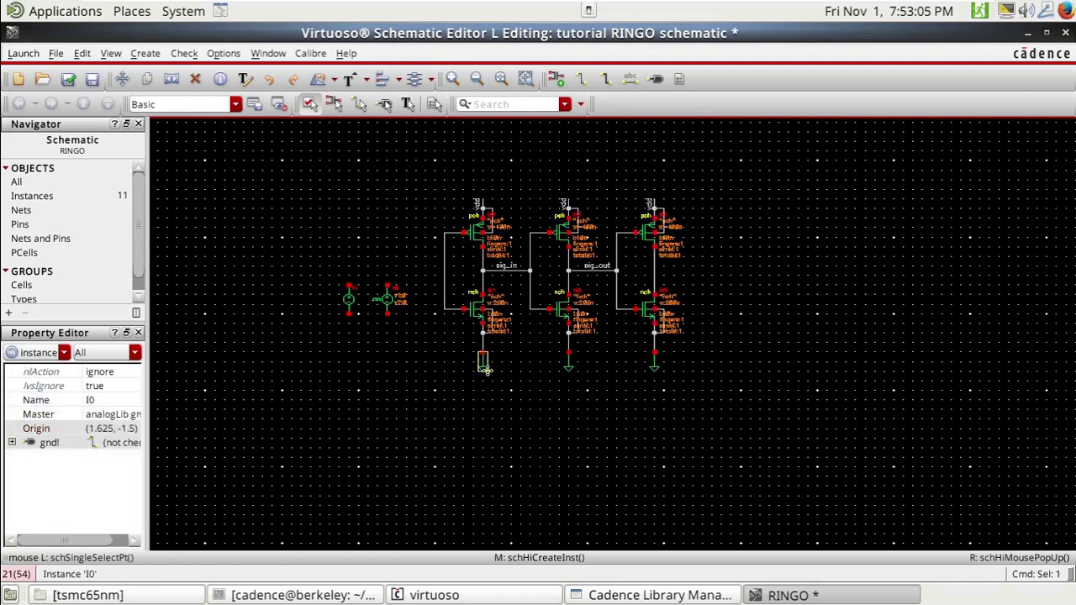
{"action": "key", "text": "c"}
{"action": "left_click", "coordinate": [488, 368]}
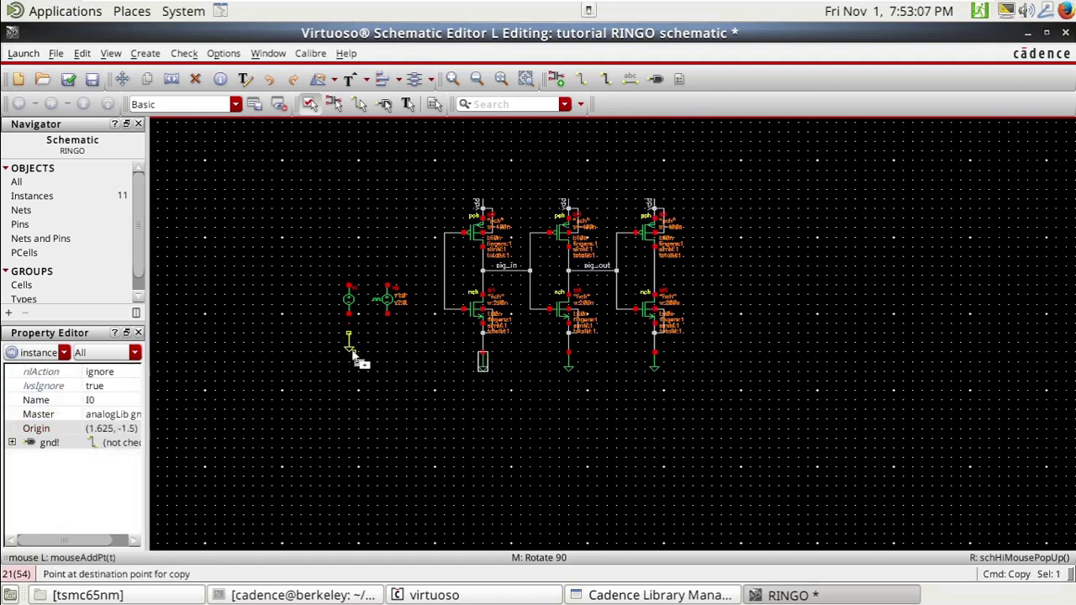
{"action": "left_click", "coordinate": [353, 352]}
{"action": "key", "text": "c"}
{"action": "left_click", "coordinate": [349, 342]}
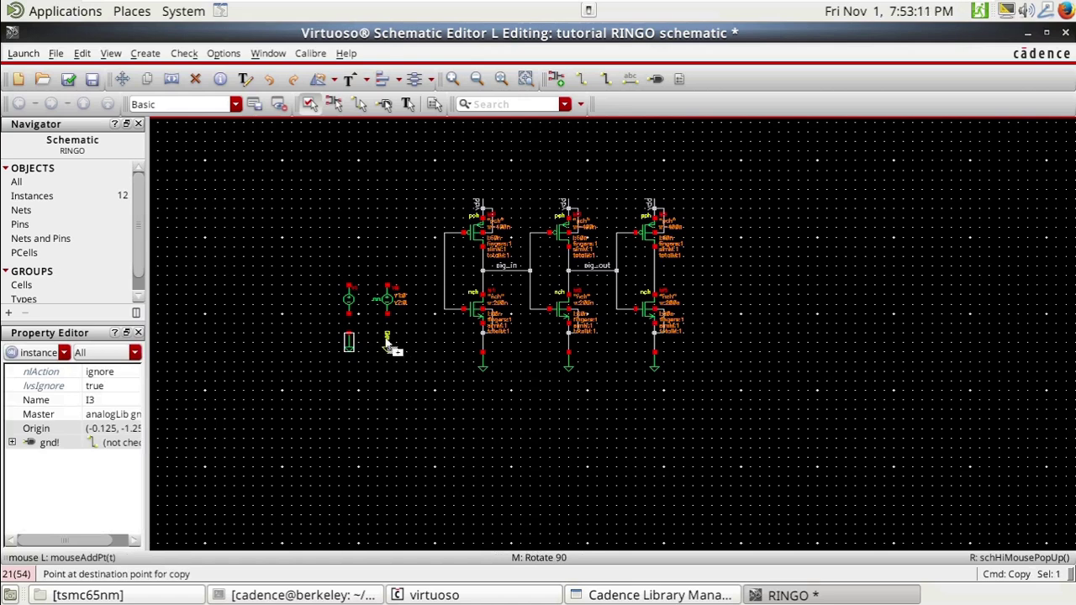
{"action": "left_click", "coordinate": [386, 342]}
Step: Wire the vdc source's negative terminal to its gnd symbol and draw a wire stub upward from its positive terminal
{"action": "key", "text": "w"}
{"action": "left_click", "coordinate": [349, 330]}
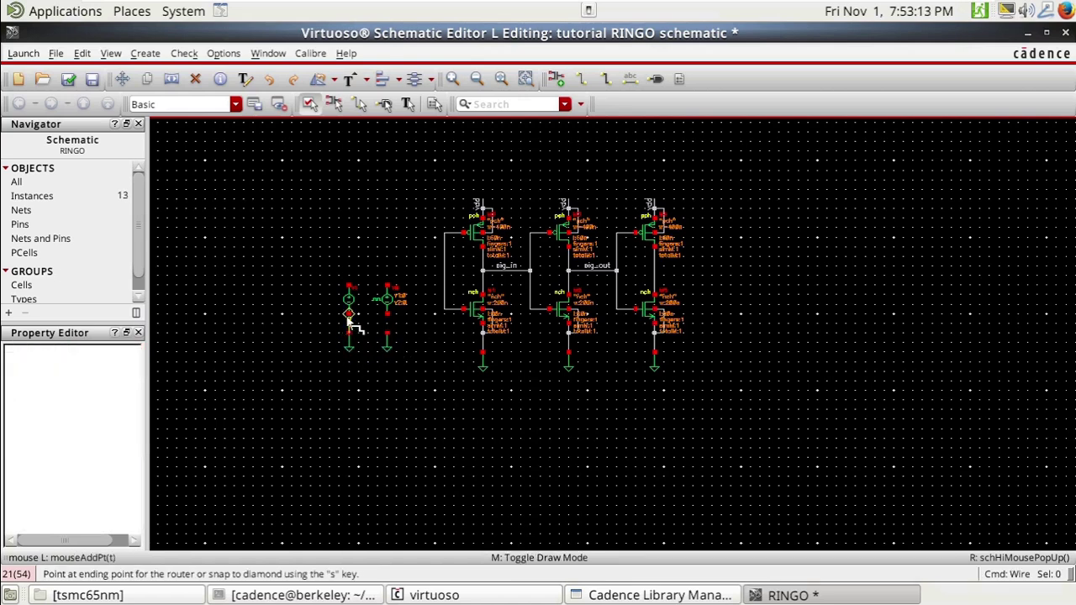
{"action": "left_click", "coordinate": [349, 315]}
{"action": "left_click", "coordinate": [348, 286]}
{"action": "left_click", "coordinate": [349, 257]}
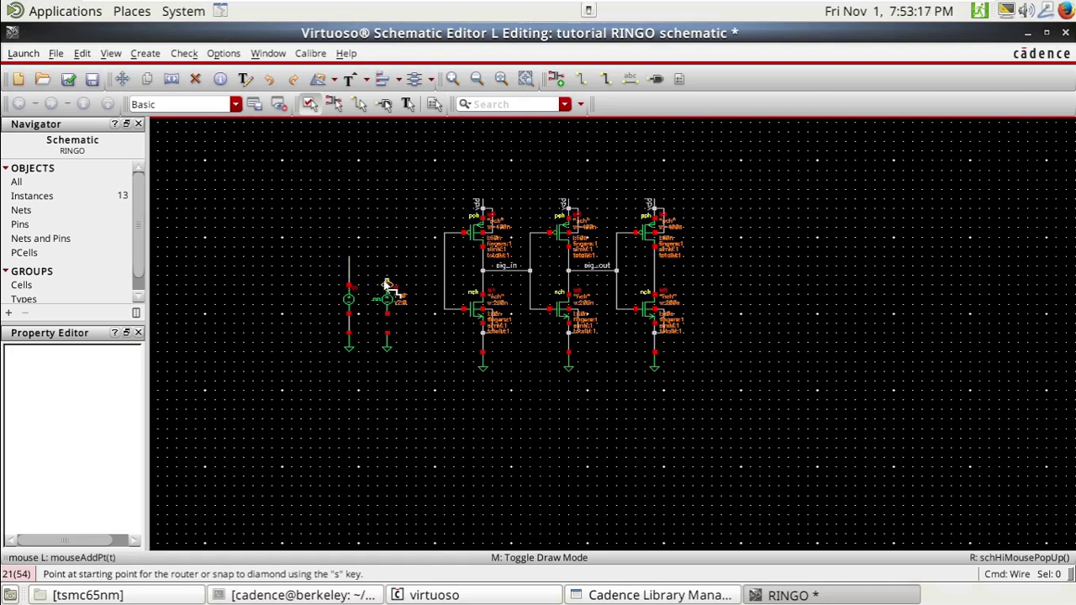
Step: Draw a wire stub upward from the vpulse source's positive terminal and wire its negative terminal to the gnd symbol below
{"action": "left_click", "coordinate": [386, 285]}
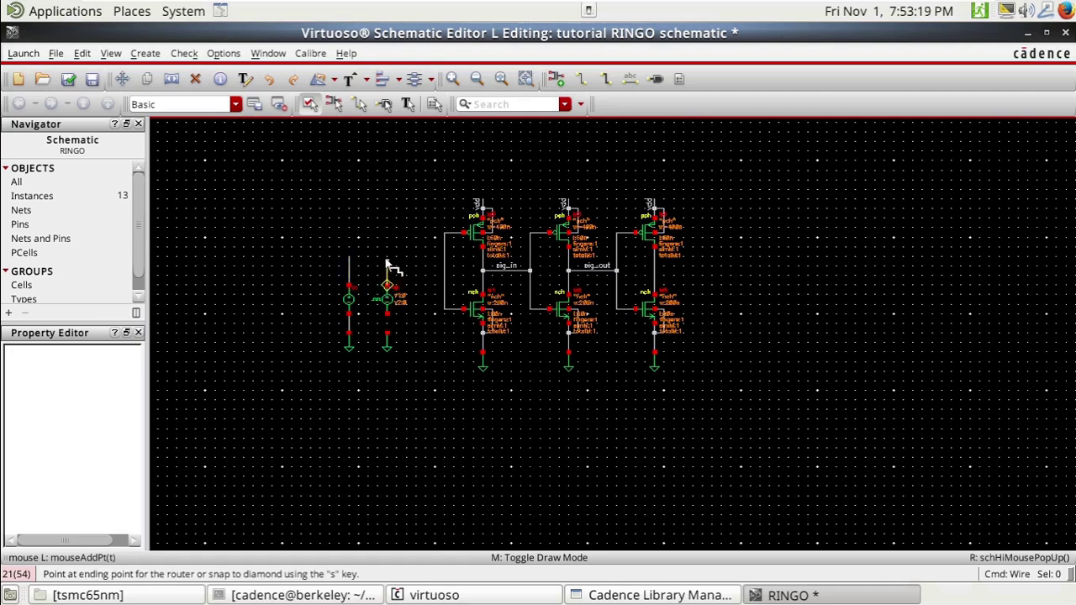
{"action": "left_click", "coordinate": [387, 256]}
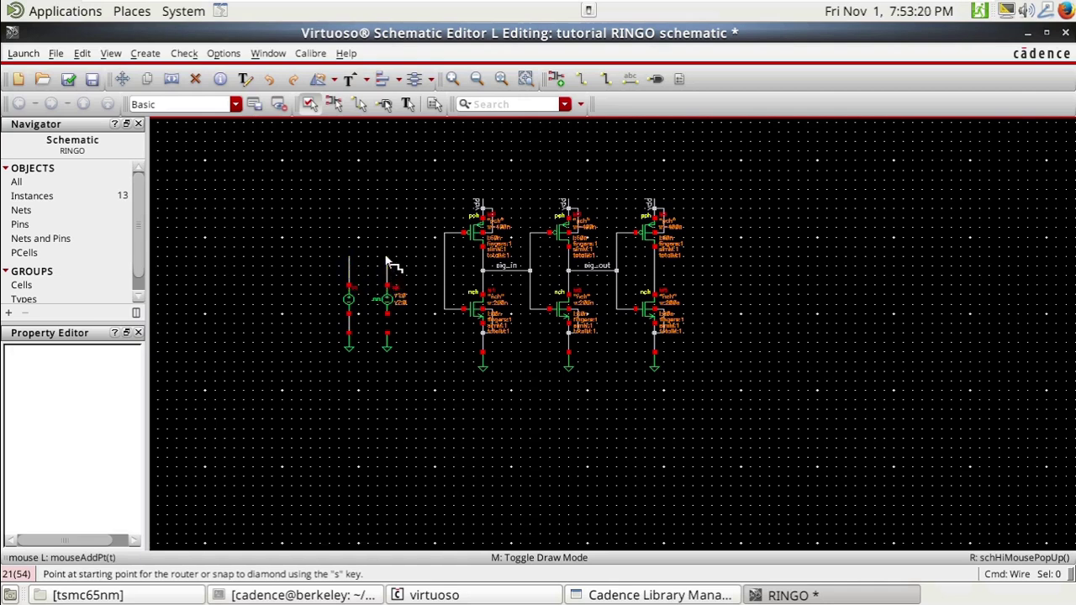
{"action": "left_click", "coordinate": [387, 315]}
{"action": "left_click", "coordinate": [386, 332]}
{"action": "key", "text": "Escape"}
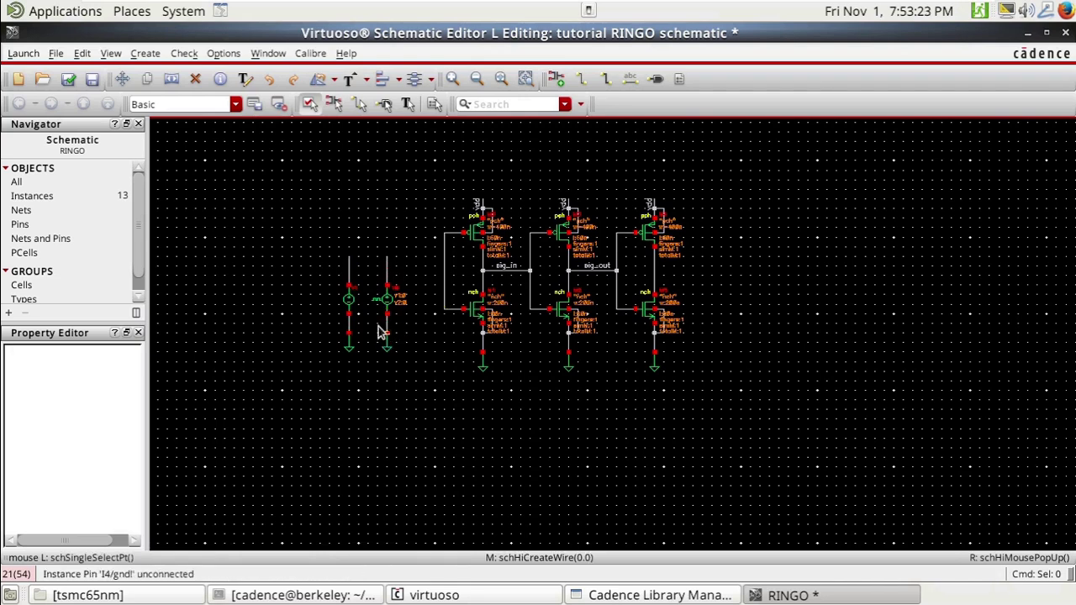
Step: Set the DC voltage of the vdc source to 1 V
{"action": "left_click", "coordinate": [380, 300]}
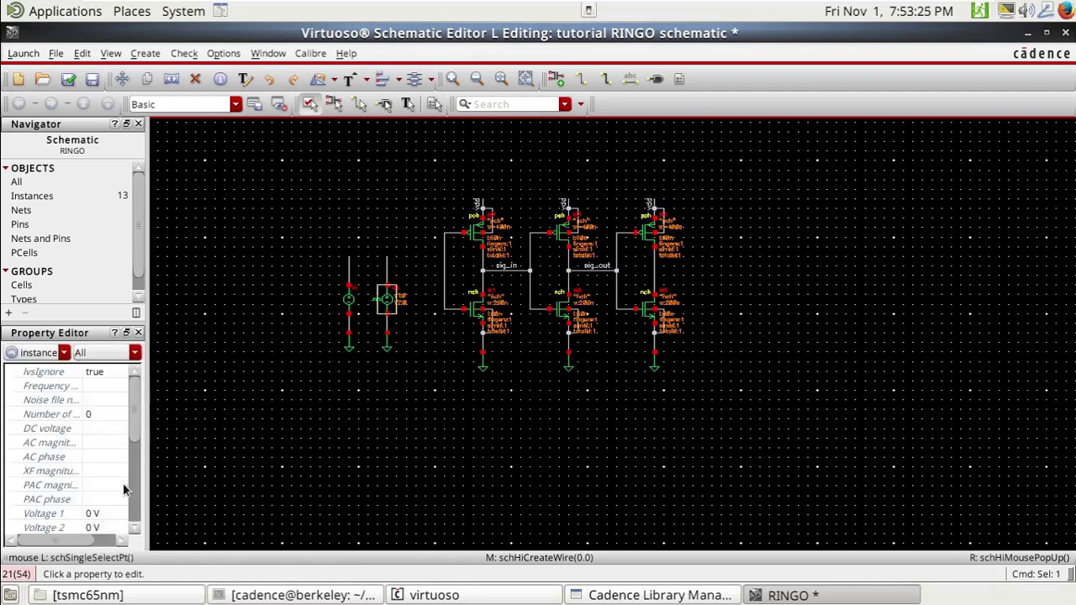
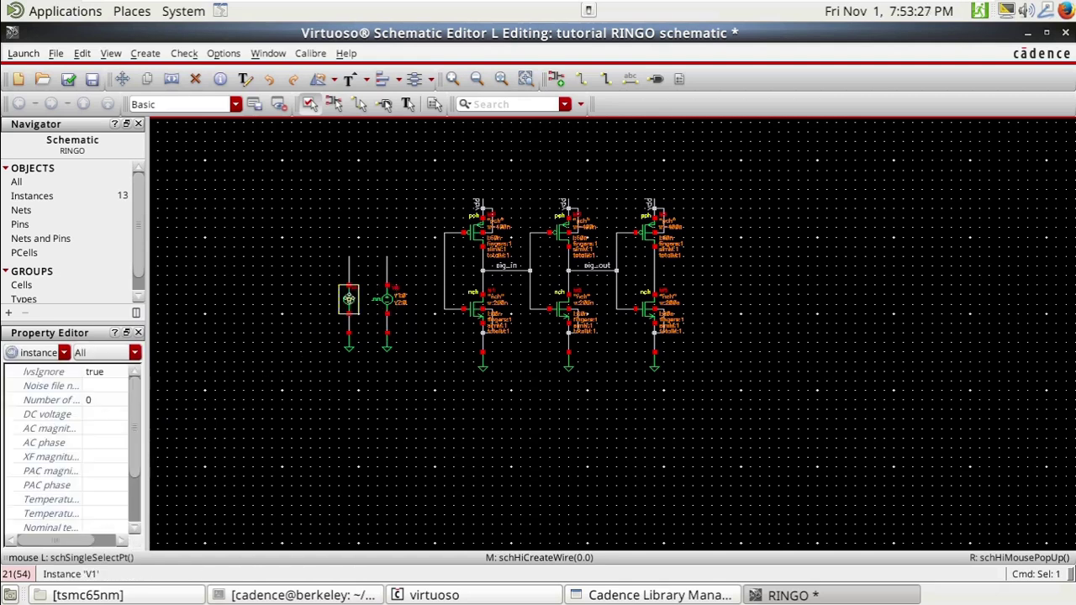
{"action": "left_click", "coordinate": [102, 417]}
{"action": "type", "text": "1"}
{"action": "key", "text": "Return"}
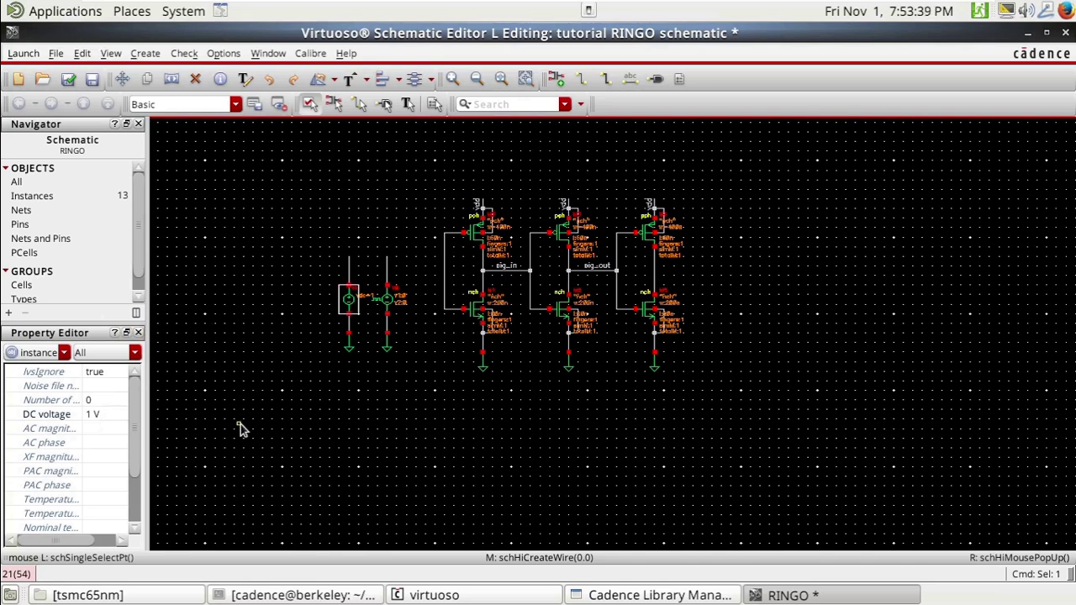
Step: Wire the vpulse source's upper stub to the shared gate input of the first inverter
{"action": "key", "text": "w"}
{"action": "left_click", "coordinate": [387, 257]}
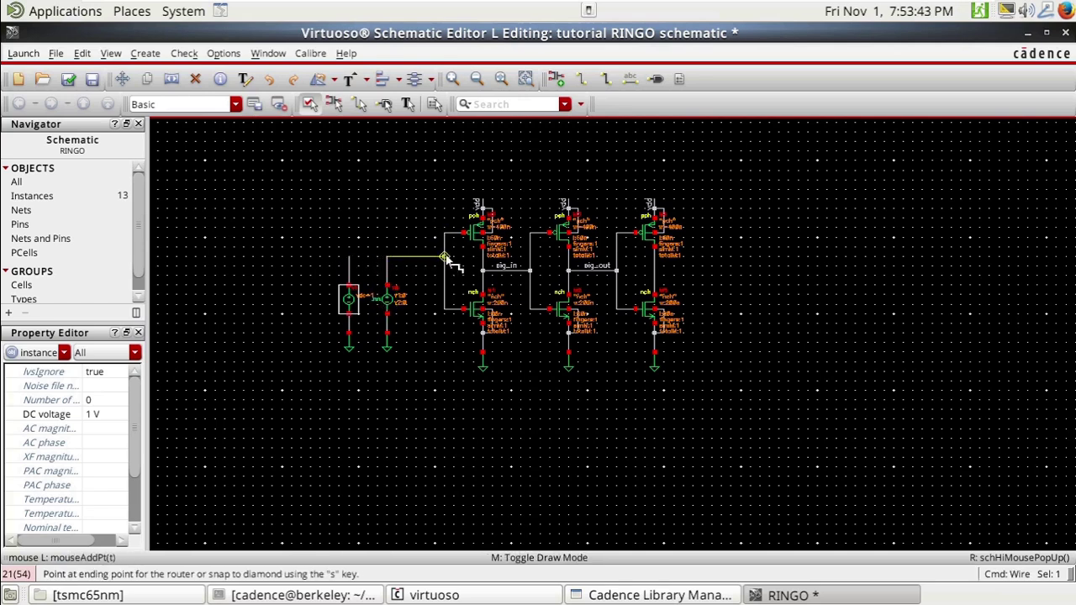
{"action": "left_click", "coordinate": [443, 257]}
{"action": "key", "text": "Escape"}
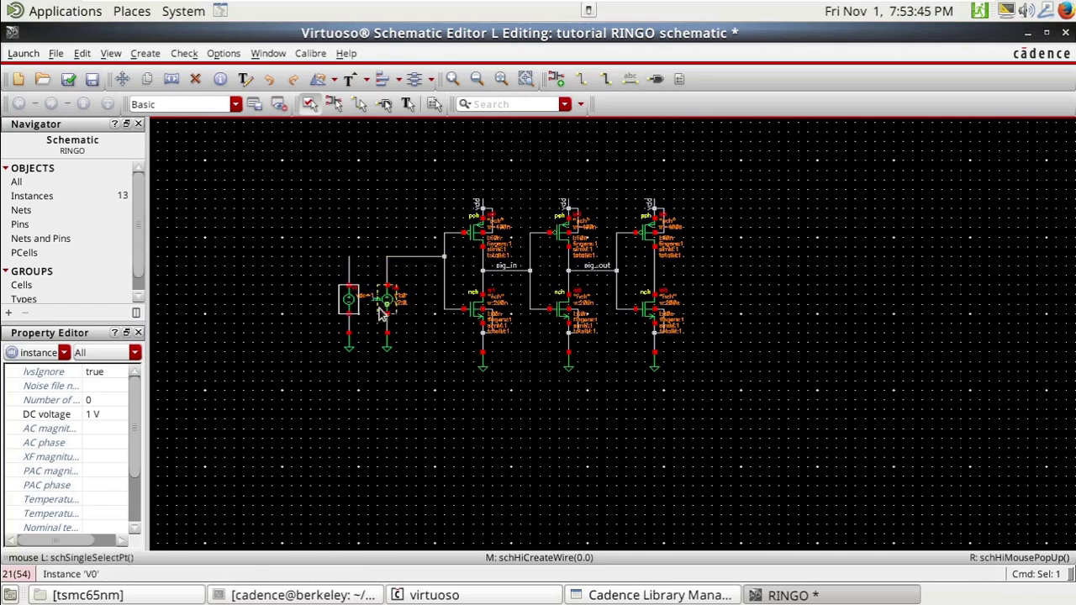
{"action": "left_click", "coordinate": [386, 309]}
{"action": "key", "text": "q"}
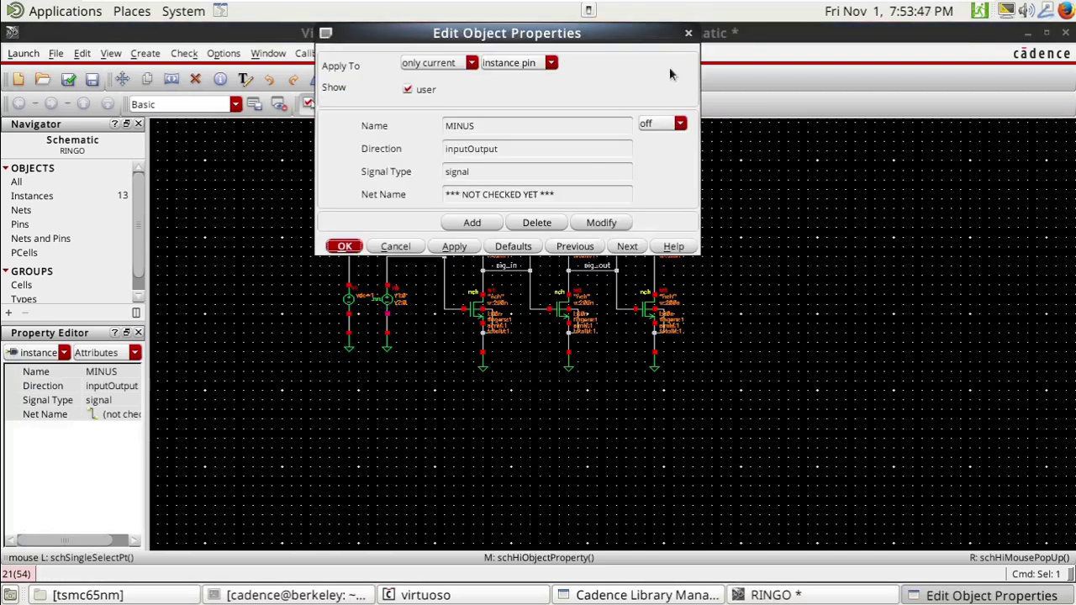
{"action": "left_click", "coordinate": [688, 33]}
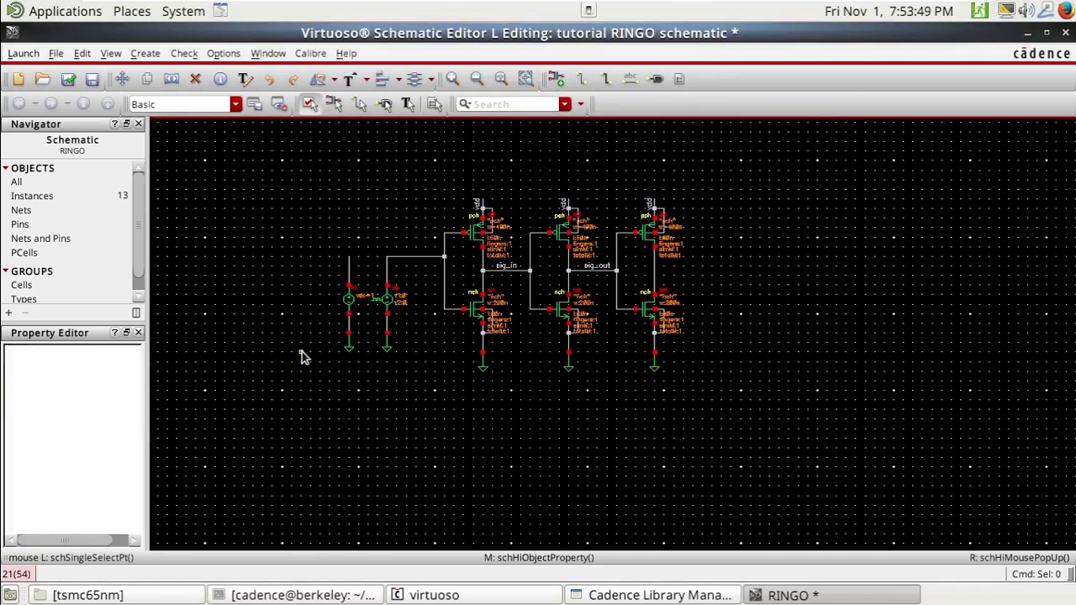
Step: Set the vpulse source's Voltage 2 to 1 V and its period to 100p s
{"action": "left_click", "coordinate": [389, 301]}
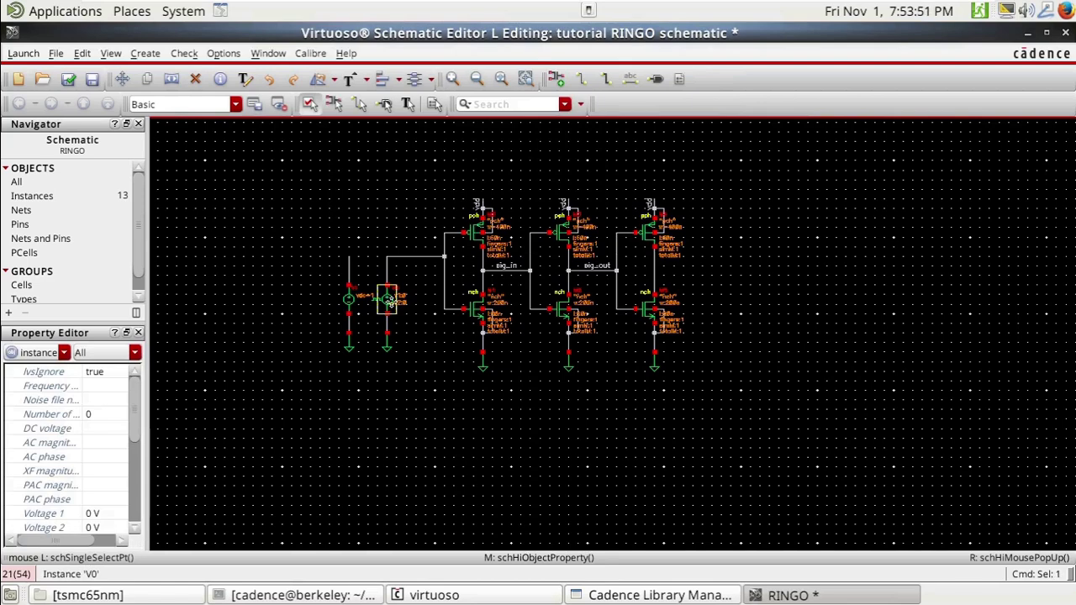
{"action": "key", "text": "q"}
{"action": "scroll", "coordinate": [522, 385], "scroll_direction": "down", "scroll_amount": 4}
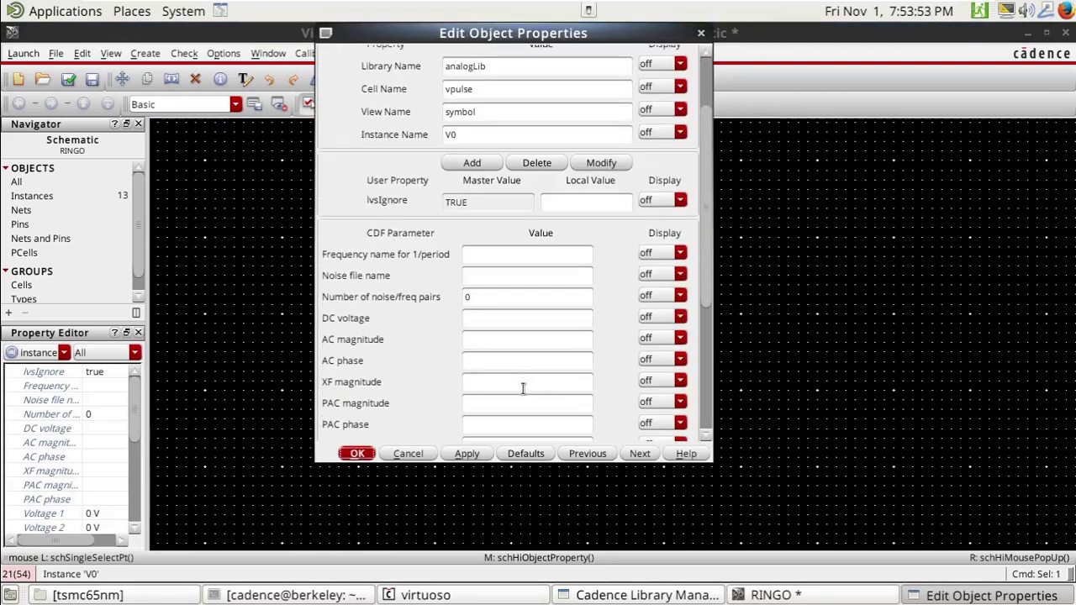
{"action": "scroll", "coordinate": [476, 337], "scroll_direction": "down", "scroll_amount": 3}
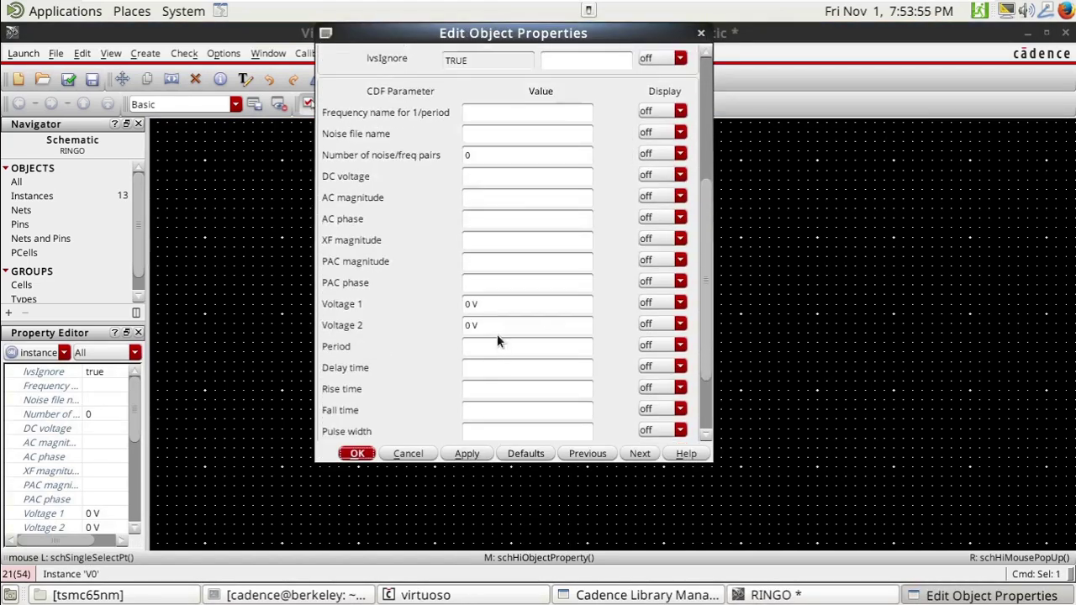
{"action": "double_click", "coordinate": [497, 333]}
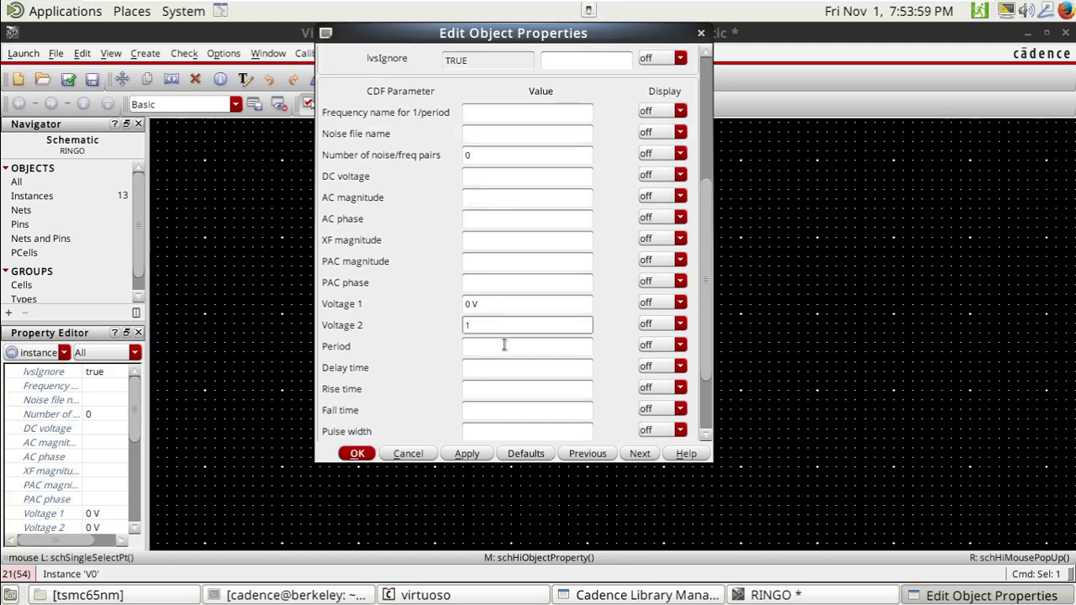
{"action": "left_click", "coordinate": [504, 345]}
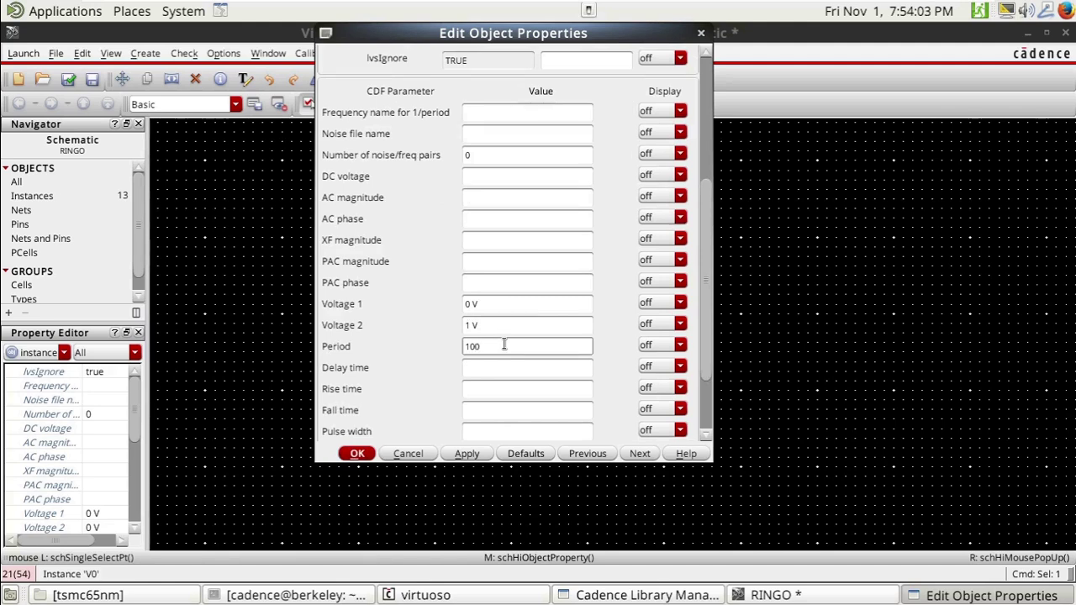
Step: Give the vpulse source a 100p delay time, 10p rise time, 10p fall time and 40p pulse width, and accept the properties
{"action": "left_click", "coordinate": [510, 367]}
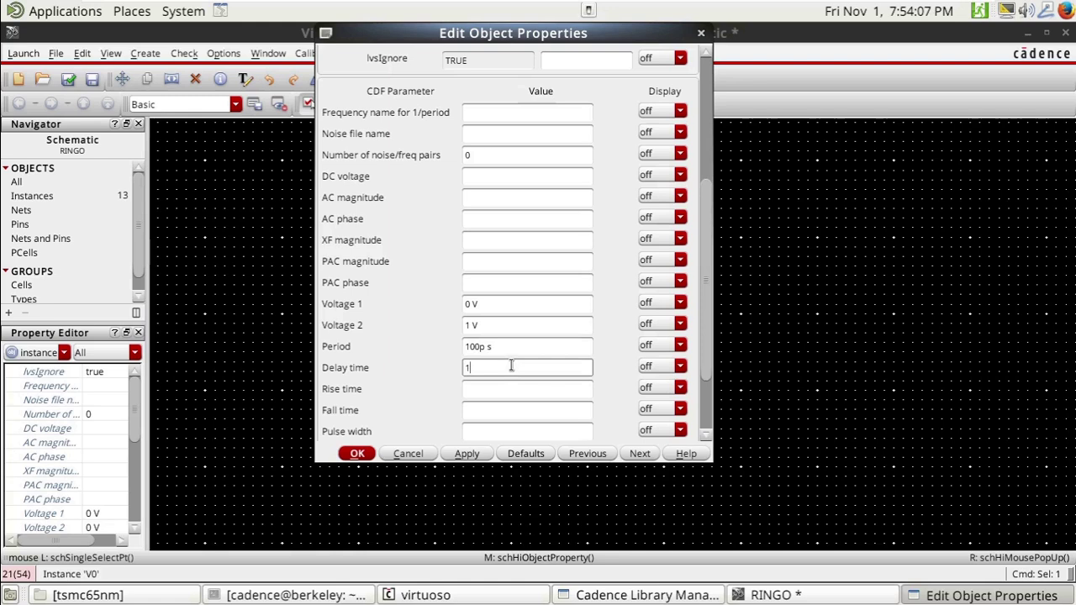
{"action": "left_click", "coordinate": [513, 383]}
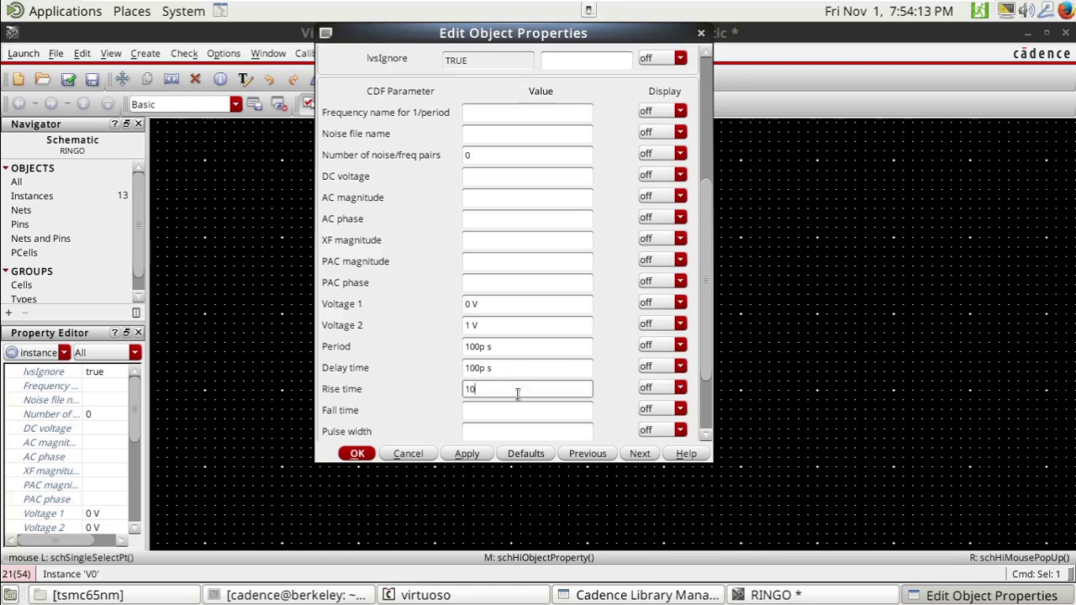
{"action": "left_click", "coordinate": [524, 409]}
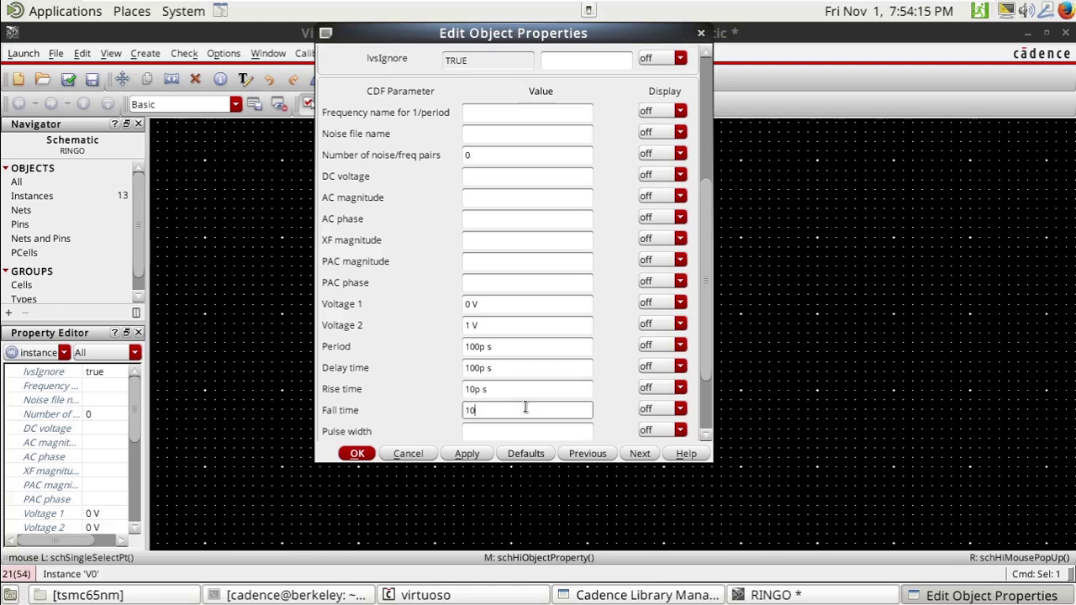
{"action": "left_click", "coordinate": [534, 429]}
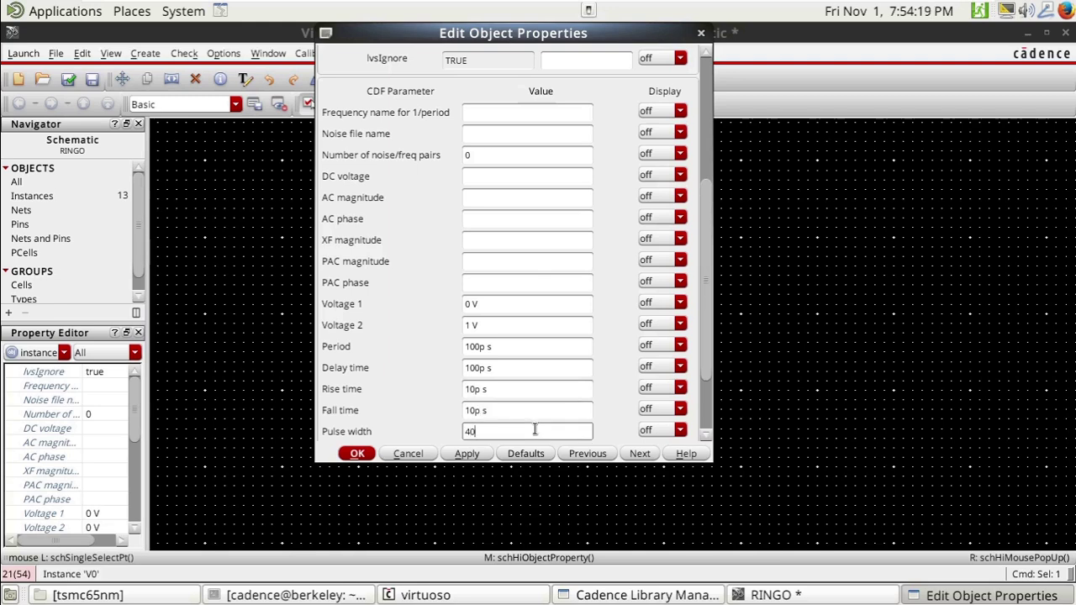
{"action": "key", "text": "Return"}
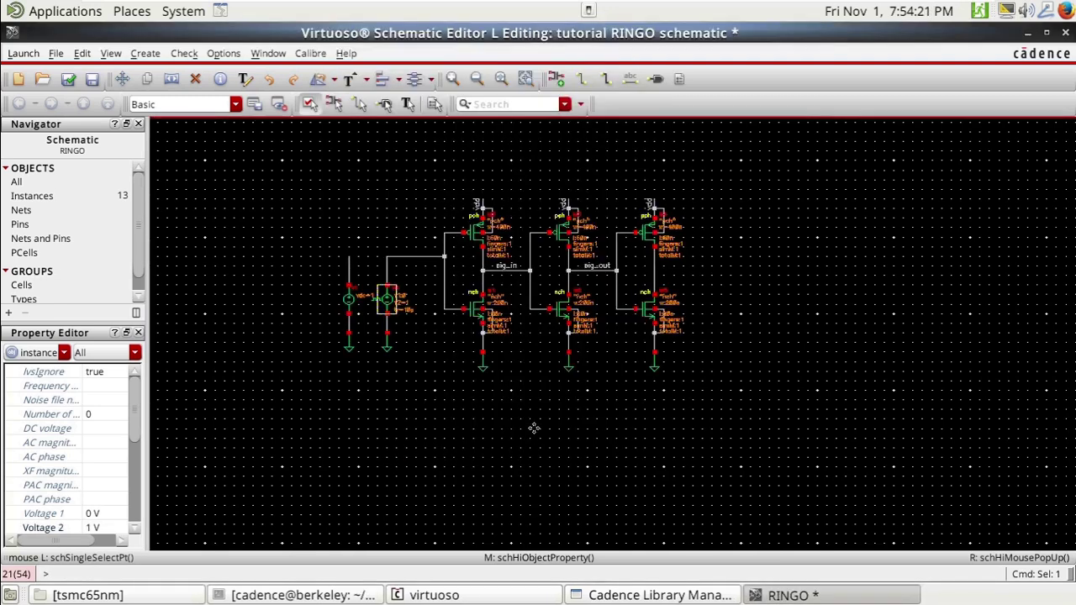
Step: Label the wire stub above the vdc source vdd, with the wire name rotated vertically
{"action": "scroll", "coordinate": [306, 229], "scroll_direction": "up", "scroll_amount": 1, "text": "ctrl"}
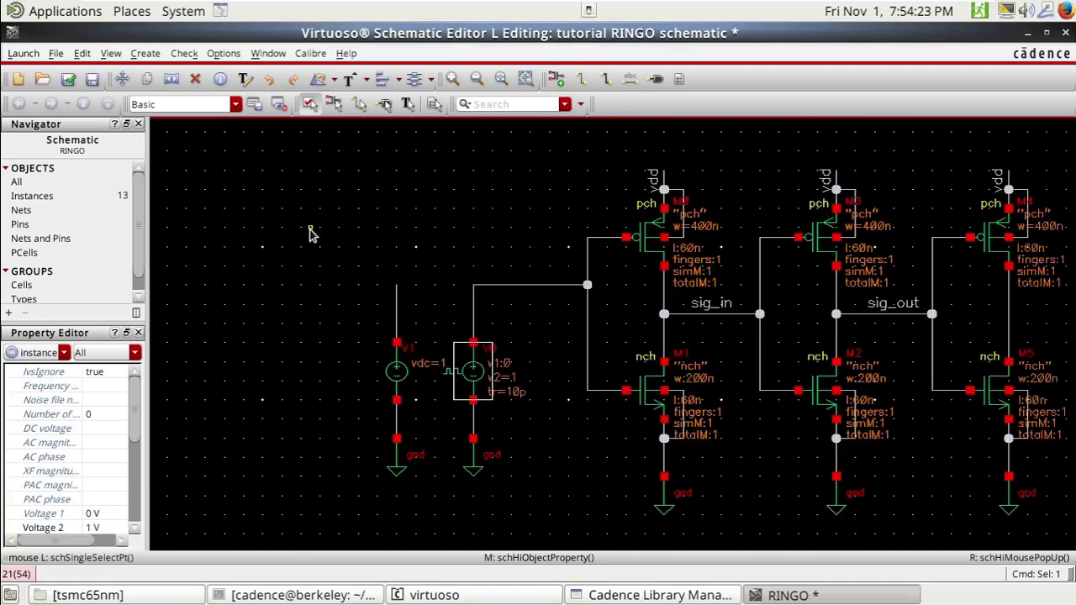
{"action": "key", "text": "l"}
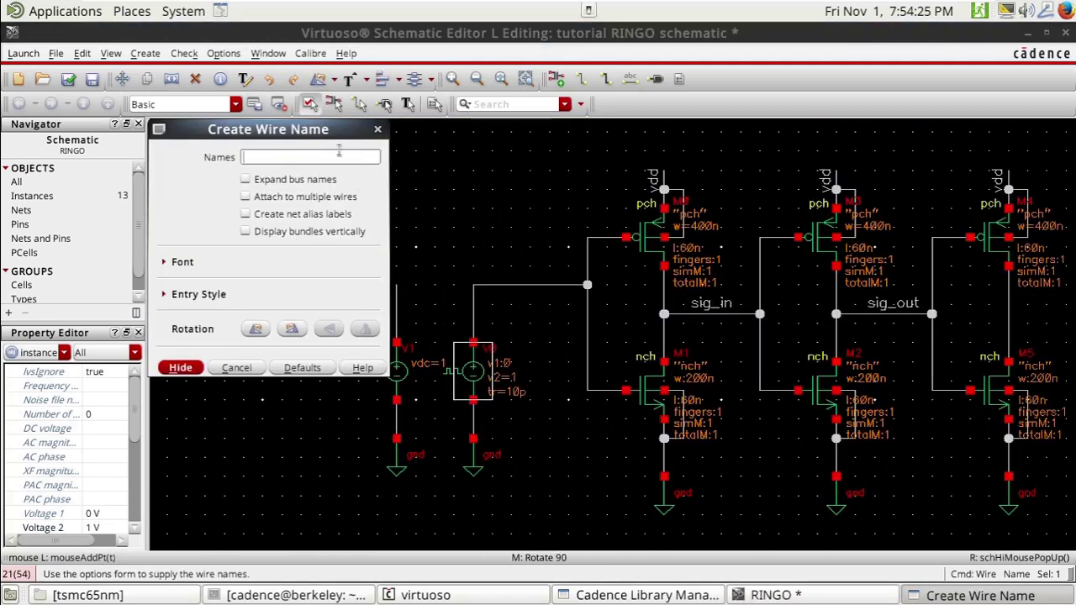
{"action": "left_click_drag", "start_coordinate": [328, 130], "coordinate": [195, 130]}
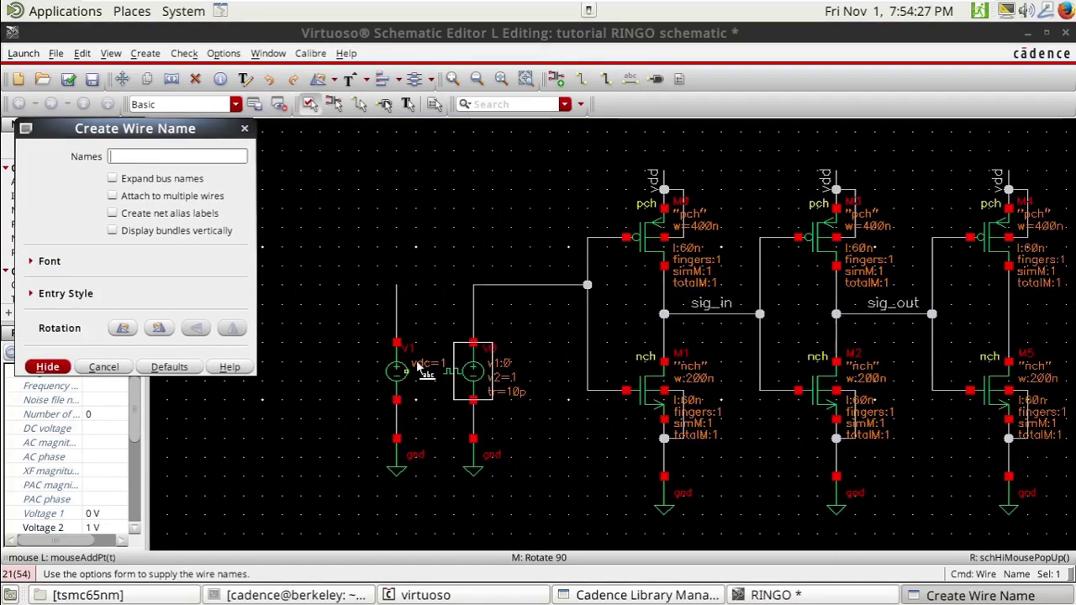
{"action": "type", "text": "vdd"}
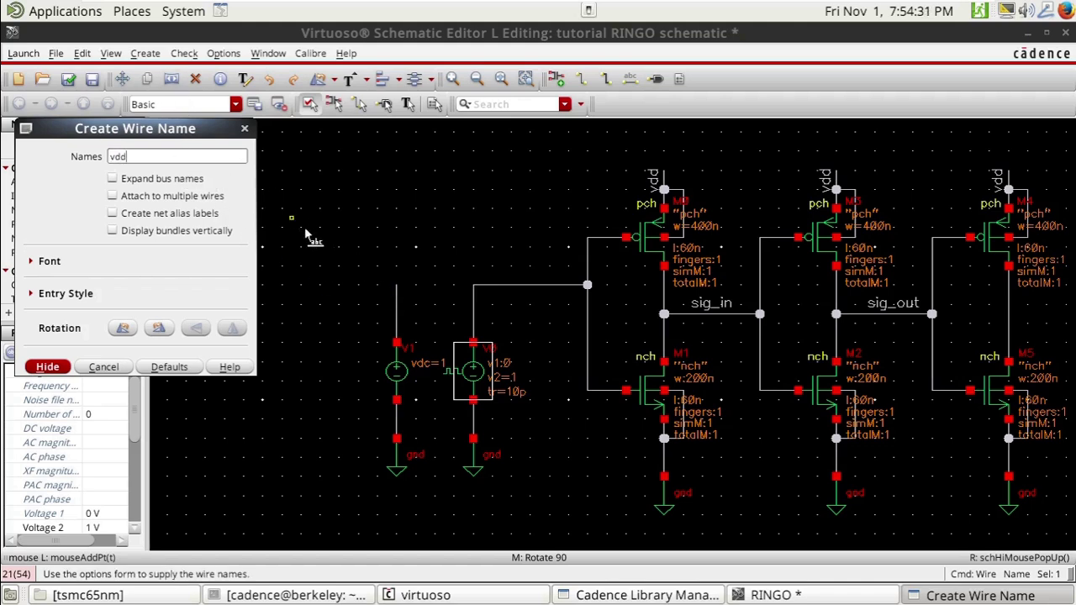
{"action": "key", "text": "Return"}
{"action": "middle_click", "coordinate": [386, 309]}
{"action": "left_click", "coordinate": [384, 310]}
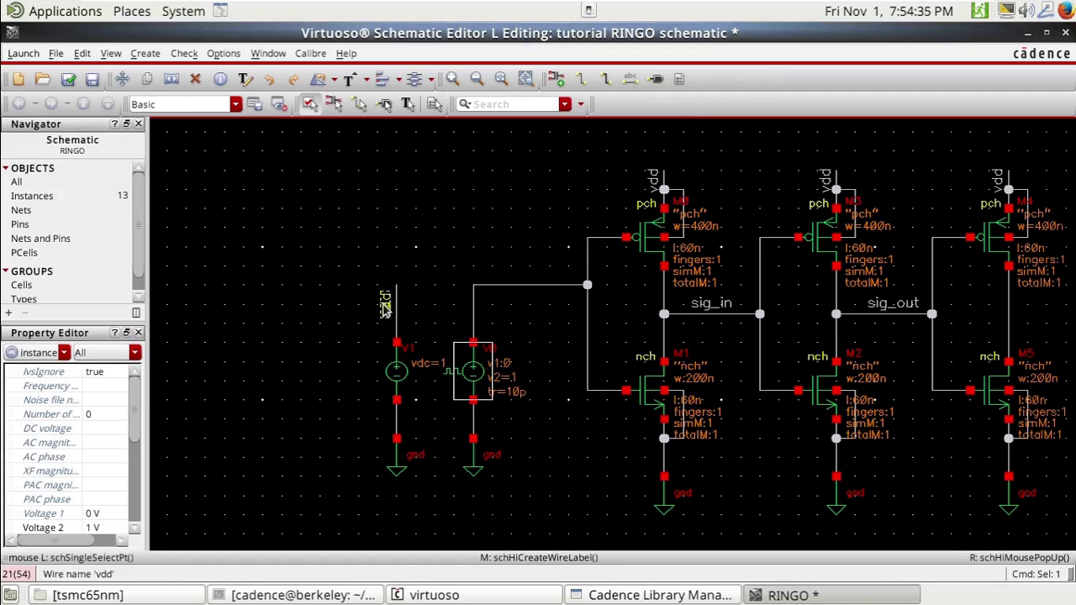
Step: Check and save the RINGO schematic
{"action": "key", "text": "shift+x"}
{"action": "scroll", "coordinate": [596, 378], "scroll_direction": "down", "scroll_amount": 2}
{"action": "scroll", "coordinate": [925, 420], "scroll_direction": "up", "scroll_amount": 2}
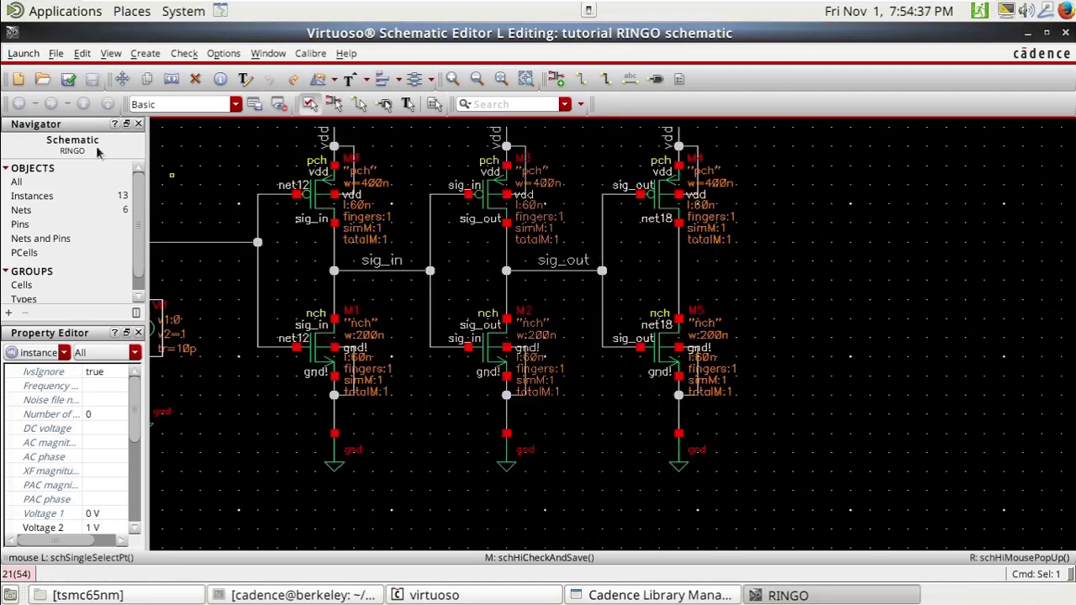
Step: Launch ADE L for the schematic and add a transient analysis with a 1 ns stop time and conservative accuracy defaults
{"action": "left_click", "coordinate": [23, 54]}
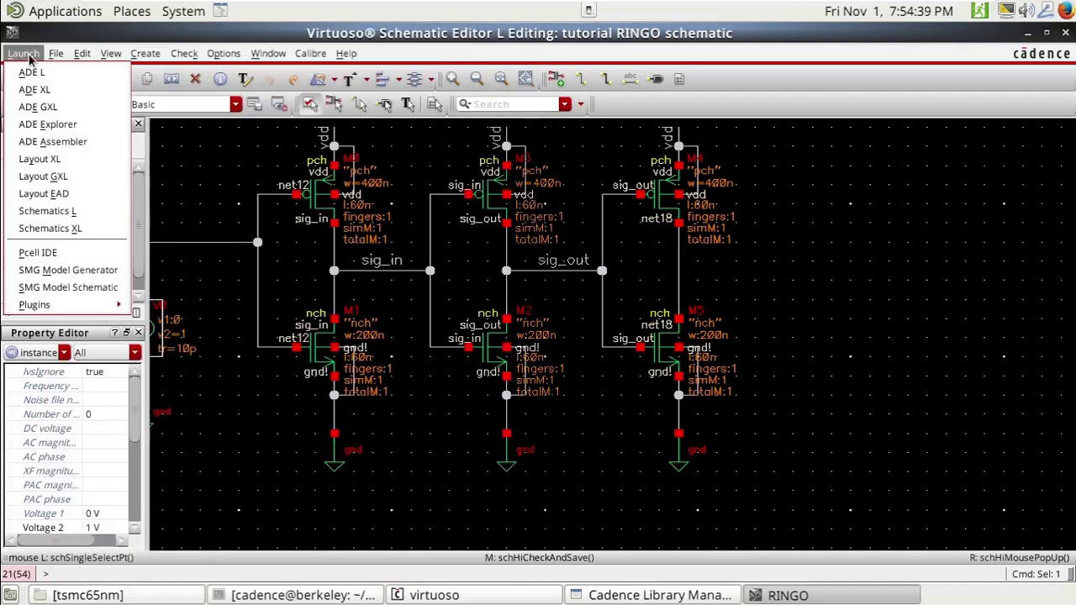
{"action": "left_click", "coordinate": [33, 72]}
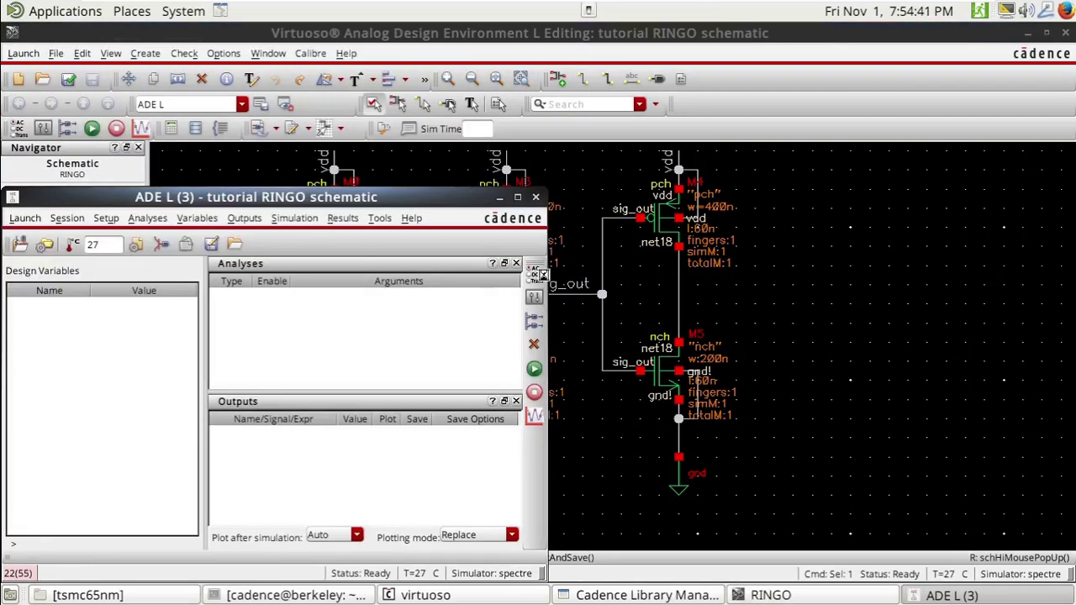
{"action": "left_click", "coordinate": [535, 273]}
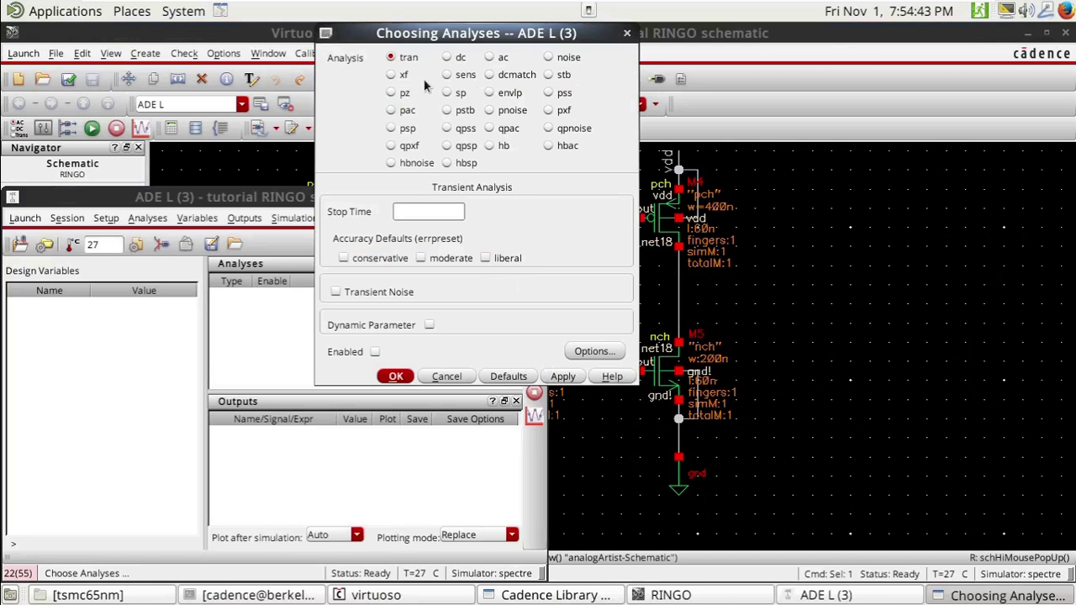
{"action": "left_click", "coordinate": [383, 261]}
{"action": "left_click", "coordinate": [426, 212]}
{"action": "left_click", "coordinate": [394, 377]}
Step: Select the sig_out and sig_in nets on the schematic as outputs to plot, and run the simulation
{"action": "left_click", "coordinate": [261, 219]}
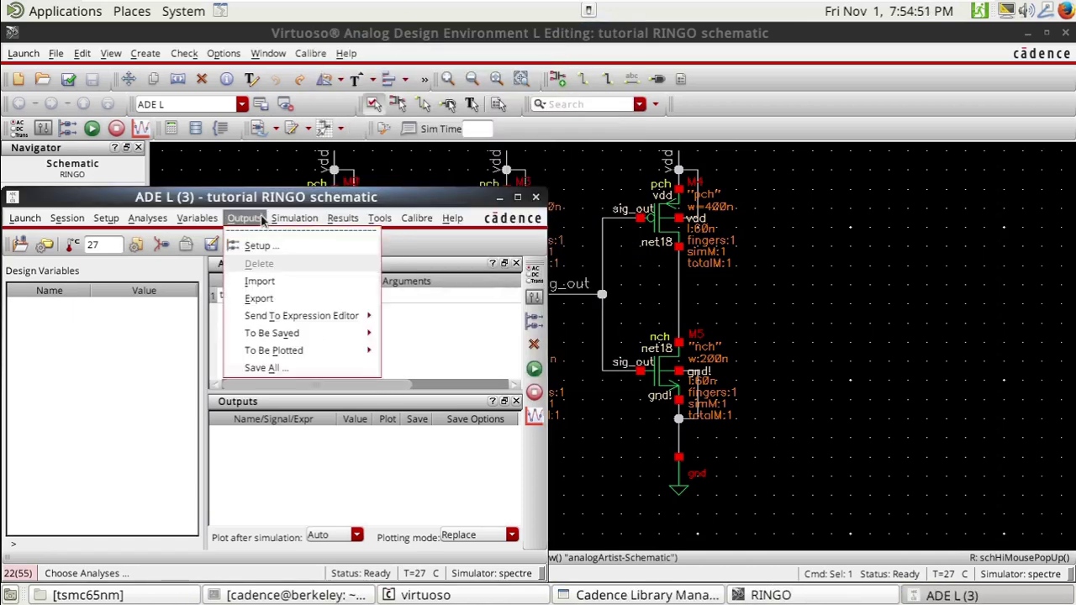
{"action": "mouse_move", "coordinate": [364, 357]}
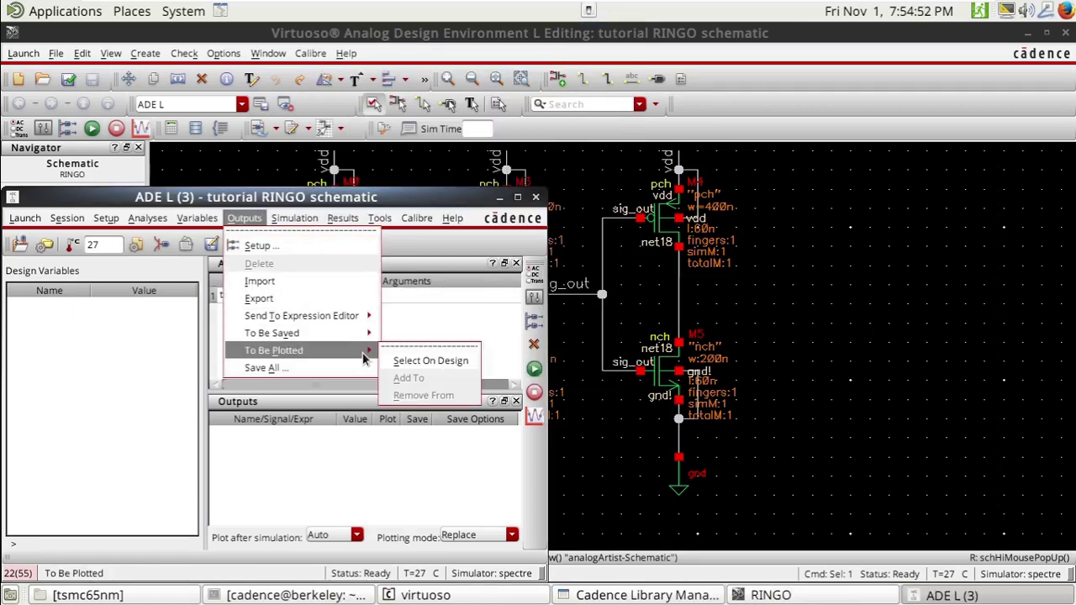
{"action": "left_click", "coordinate": [413, 360]}
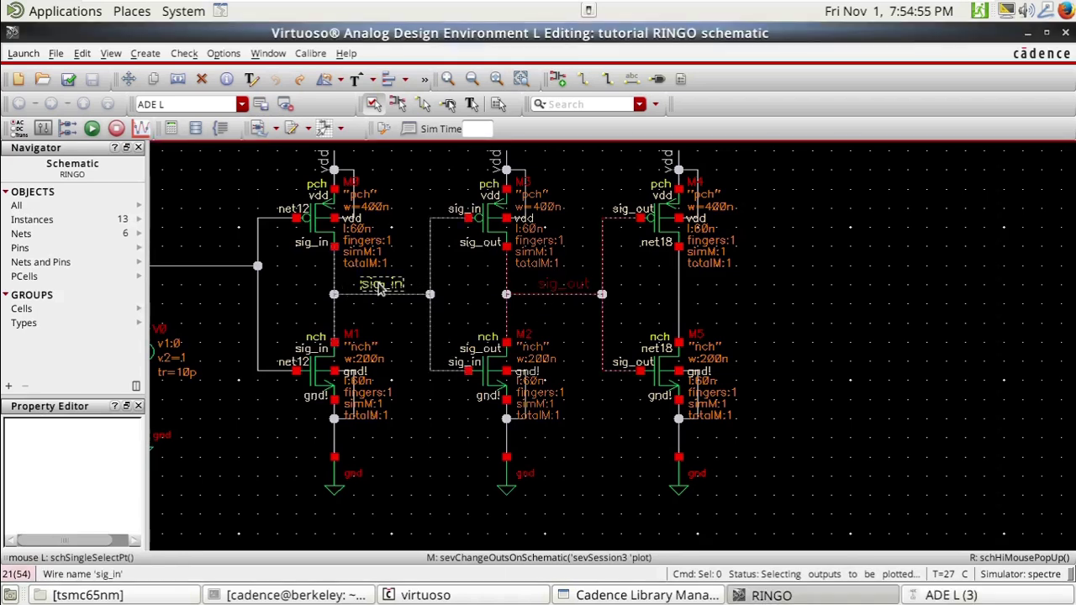
{"action": "key", "text": "Escape"}
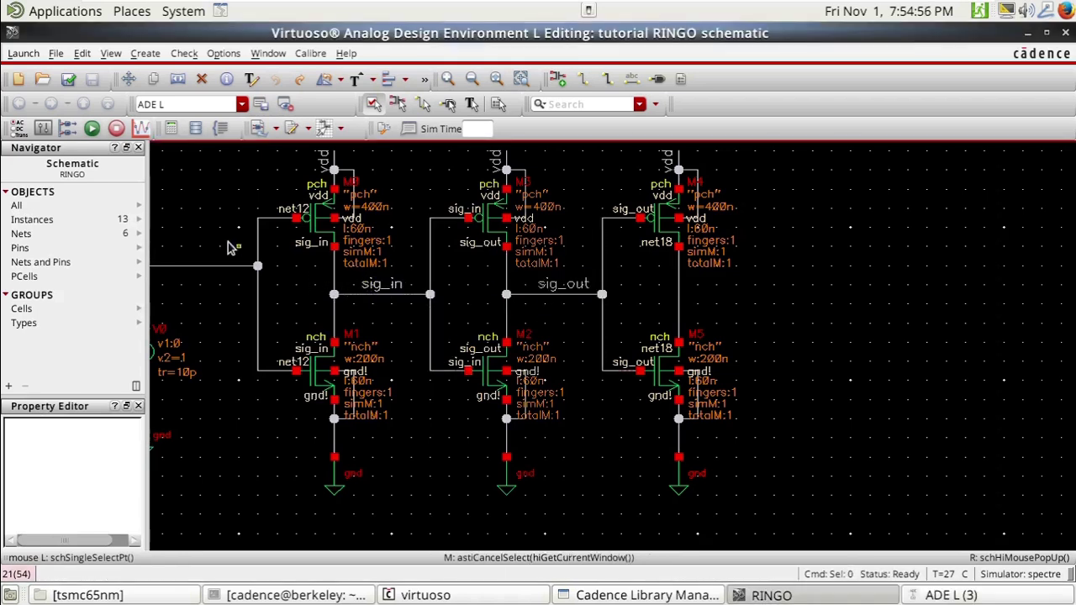
{"action": "left_click", "coordinate": [91, 134]}
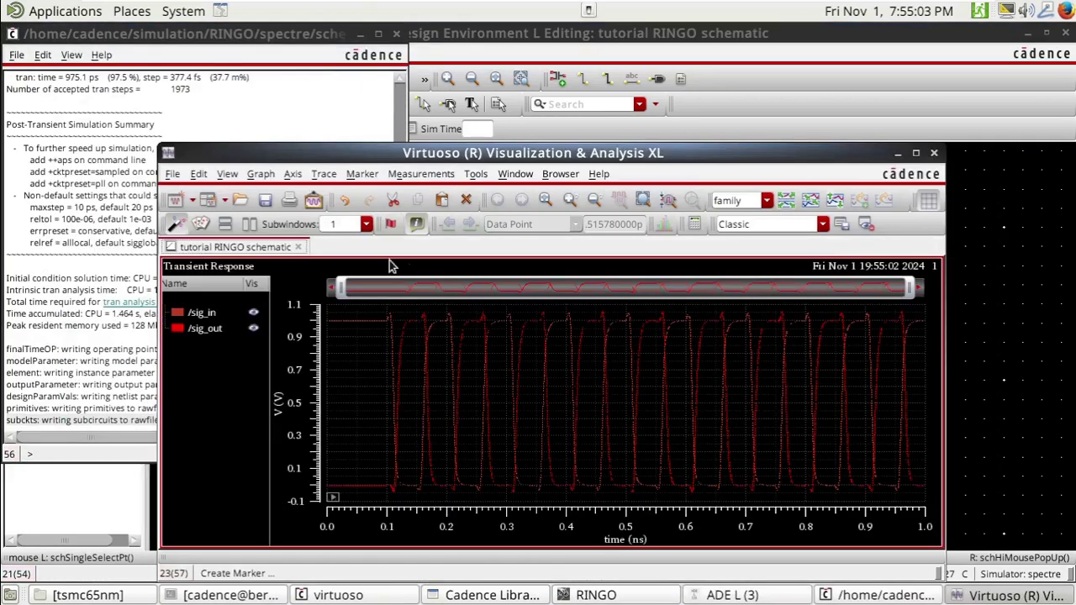
Step: Move the sig_out trace into its own strip below sig_in in the transient response plot
{"action": "left_click_drag", "start_coordinate": [201, 330], "coordinate": [243, 473]}
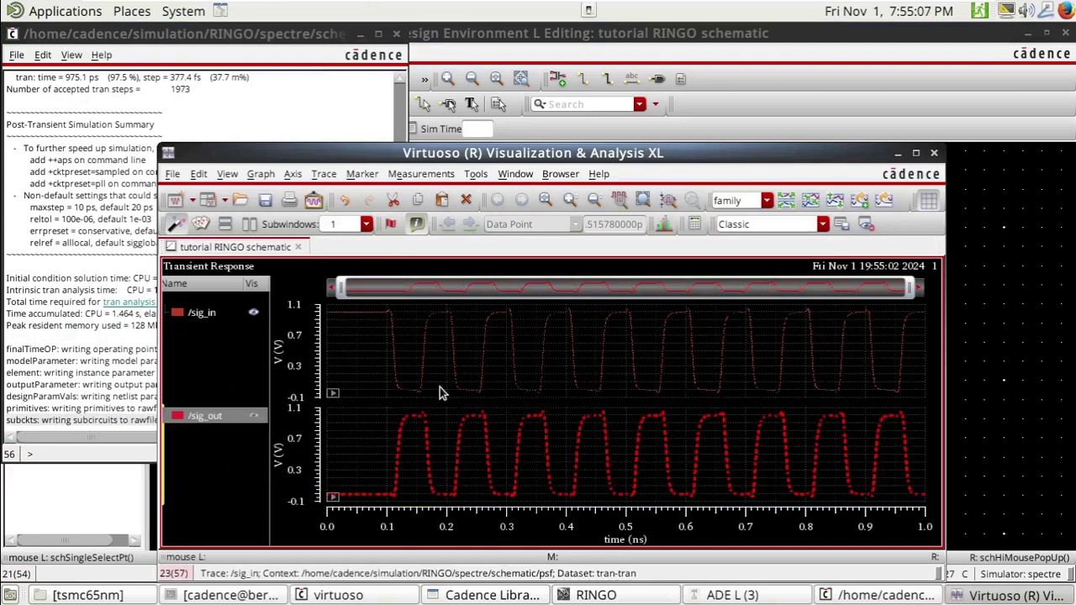
{"action": "left_click", "coordinate": [215, 342]}
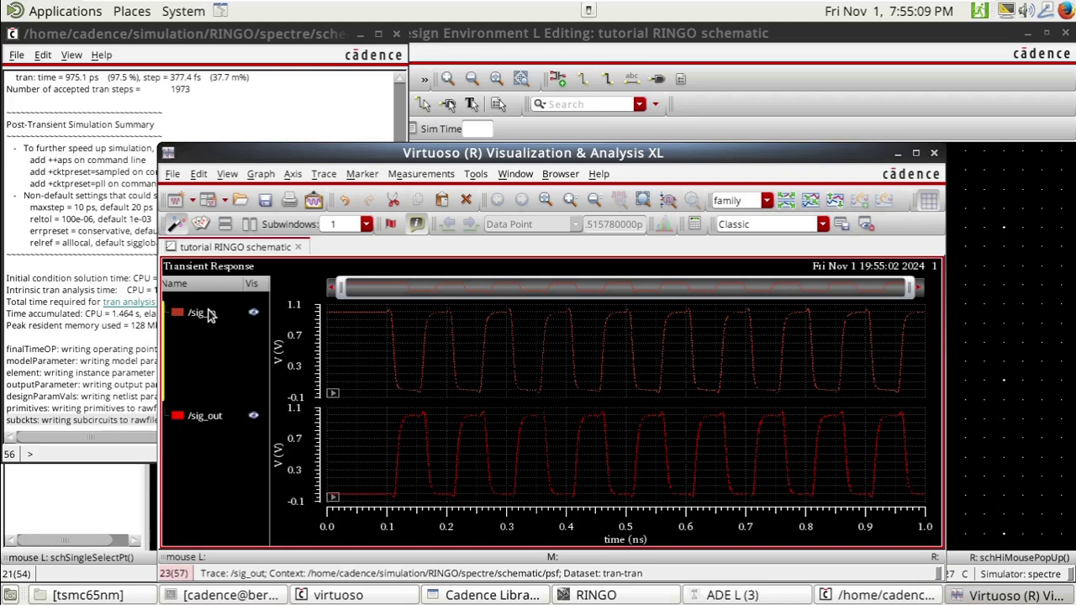
Step: Send the sig_in trace to the calculator and open the delay function for it
{"action": "right_click", "coordinate": [223, 316]}
{"action": "mouse_move", "coordinate": [290, 281]}
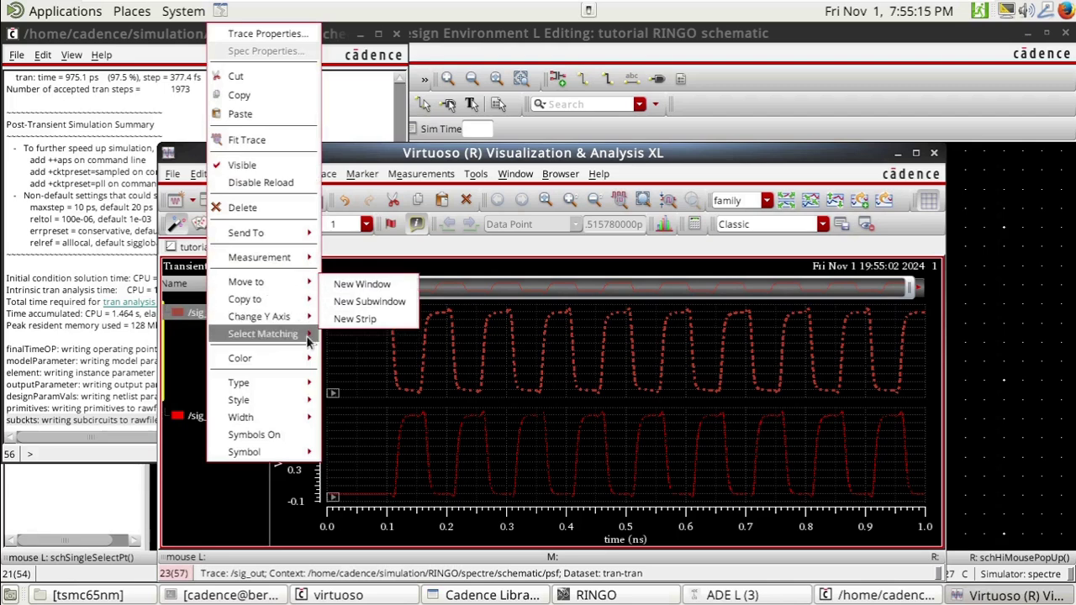
{"action": "mouse_move", "coordinate": [290, 233]}
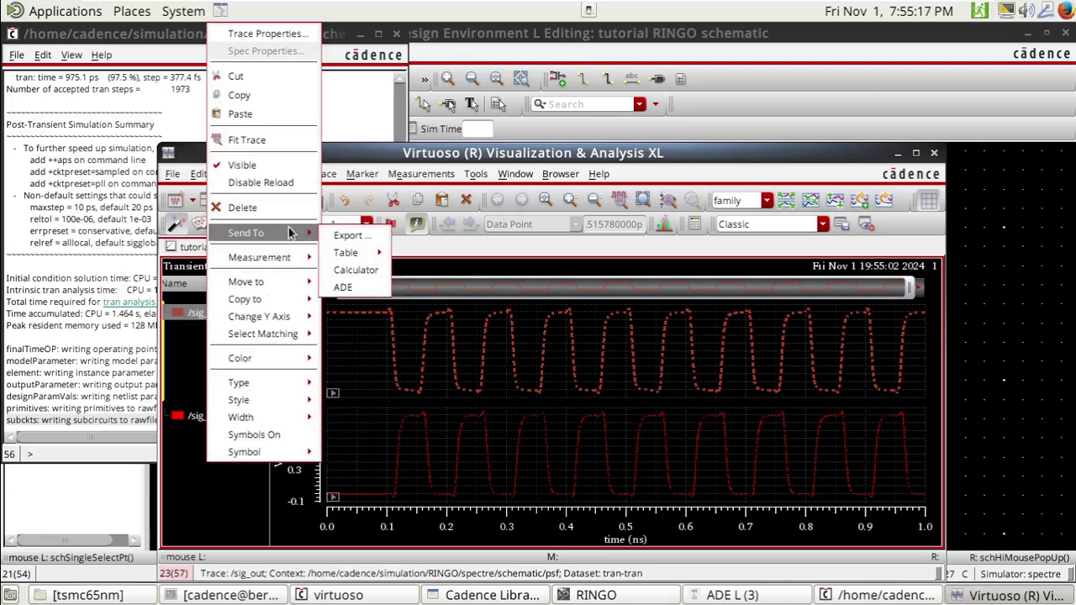
{"action": "left_click", "coordinate": [359, 270]}
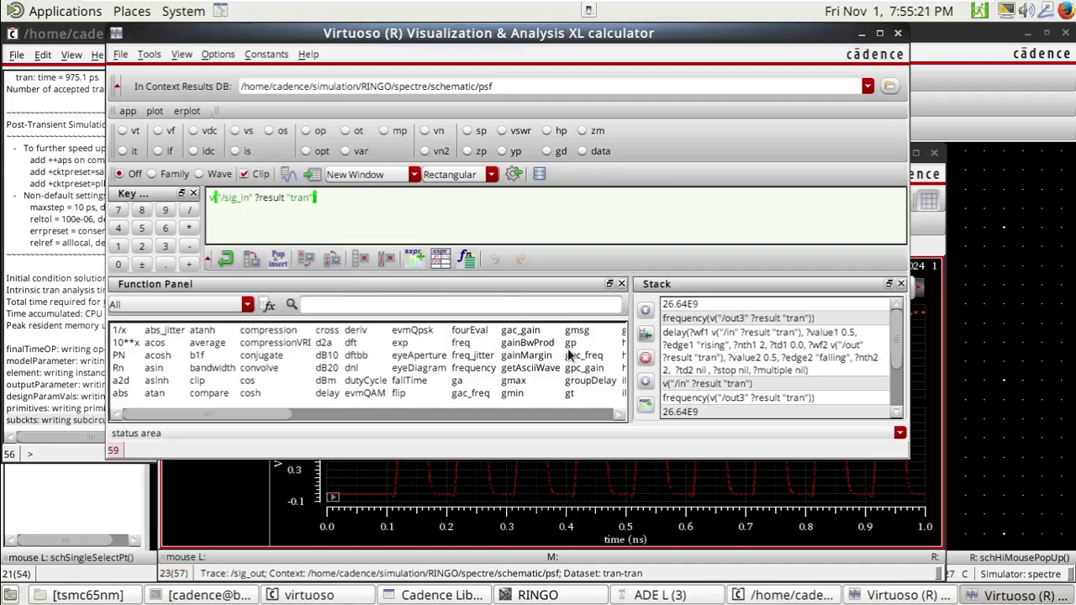
{"action": "left_click", "coordinate": [325, 393]}
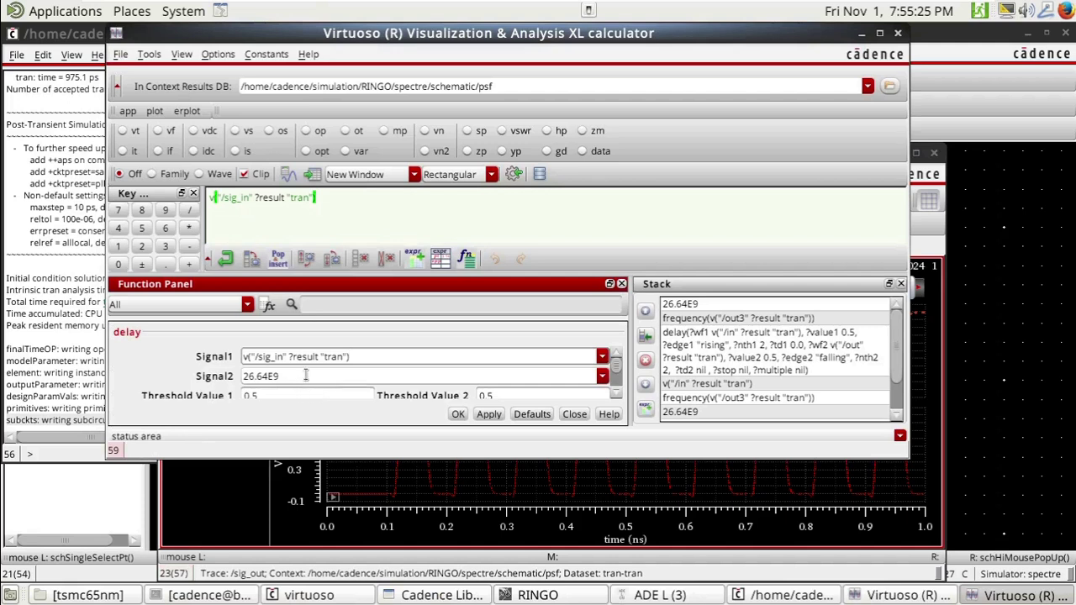
Step: Set the delay function's Signal2 to v("/sig_out" ?result "tran") and generate the delay expression
{"action": "triple_click", "coordinate": [288, 200]}
{"action": "key", "text": "ctrl+c"}
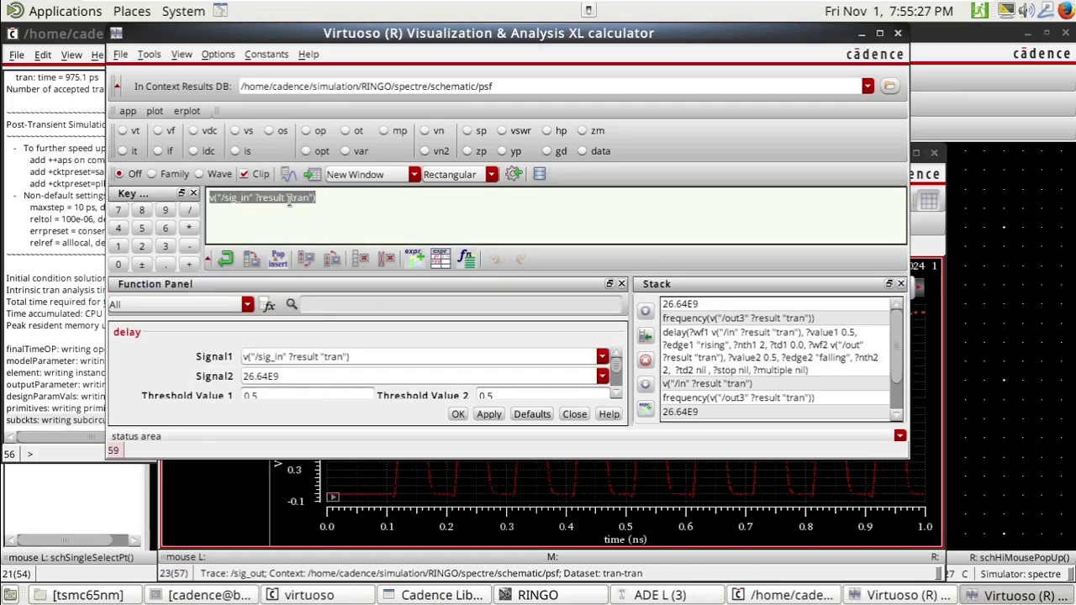
{"action": "triple_click", "coordinate": [309, 376]}
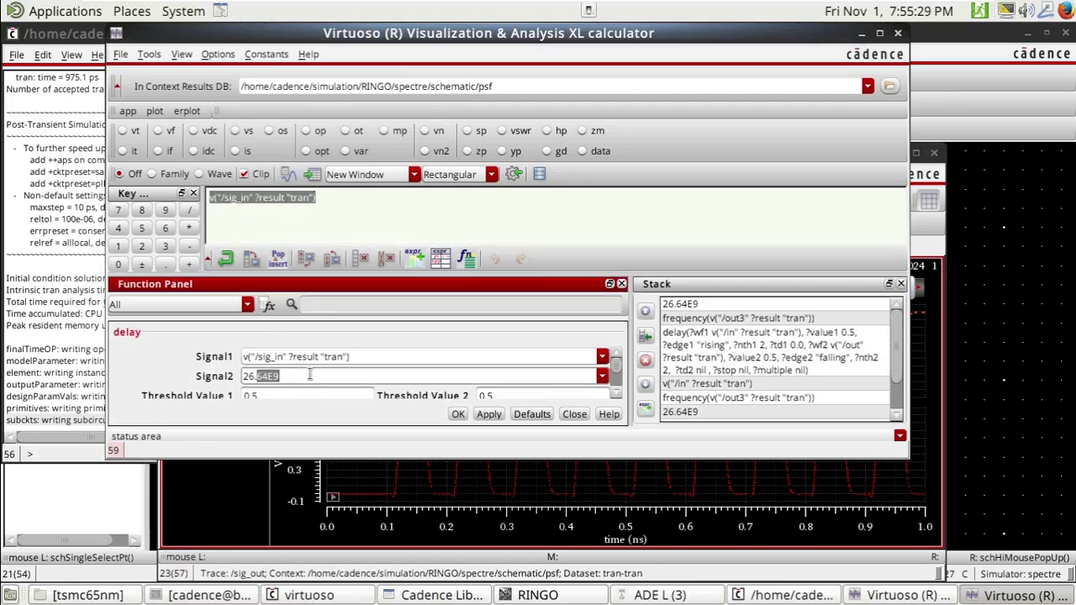
{"action": "key", "text": "ctrl+v"}
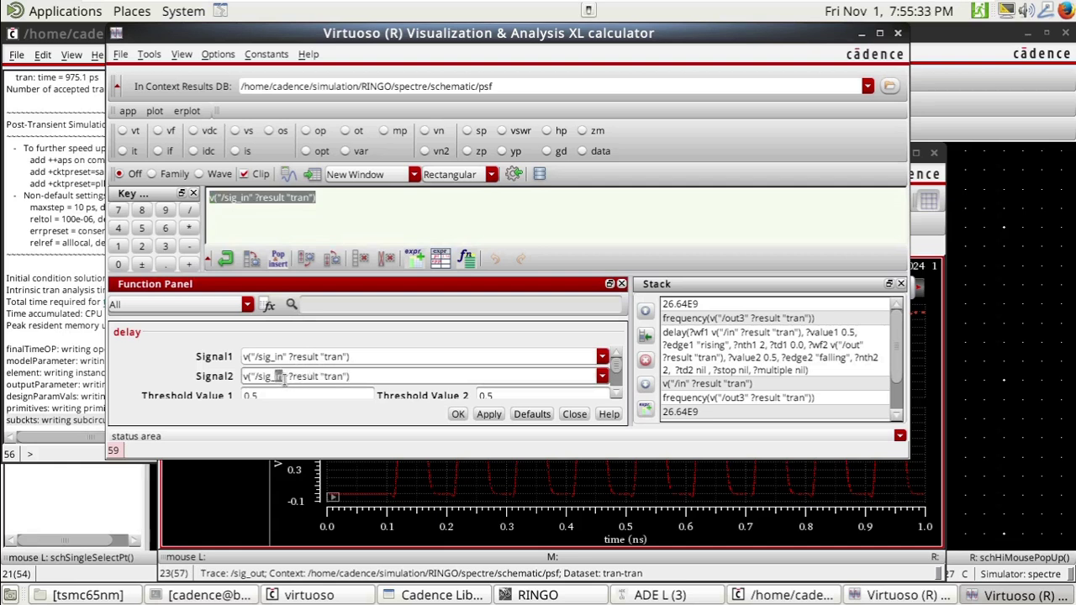
{"action": "type", "text": "out"}
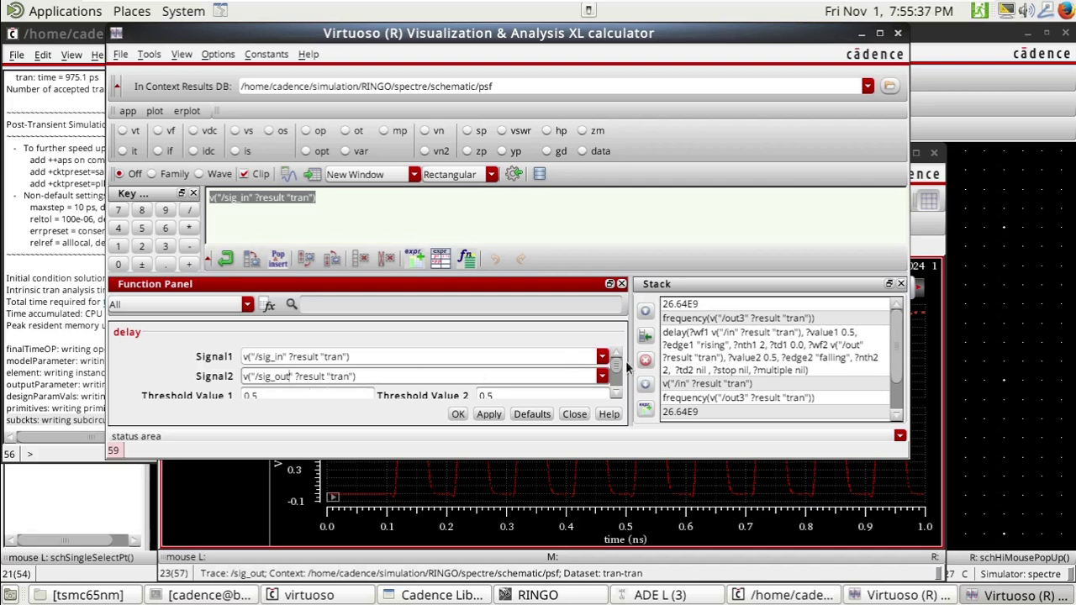
{"action": "scroll", "coordinate": [615, 375], "scroll_direction": "down", "scroll_amount": 1}
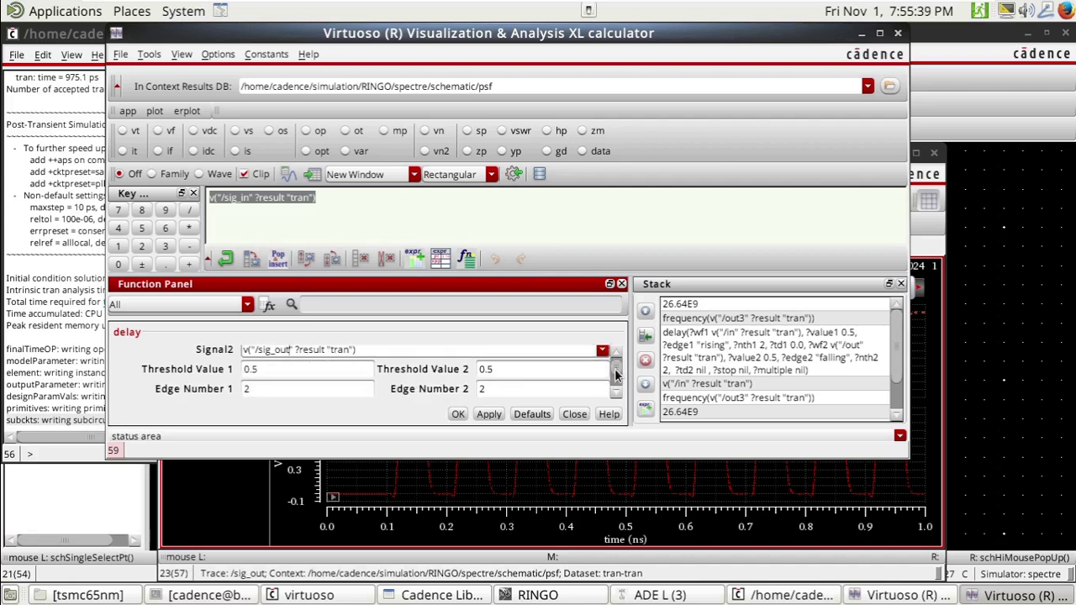
{"action": "scroll", "coordinate": [615, 375], "scroll_direction": "down", "scroll_amount": 1}
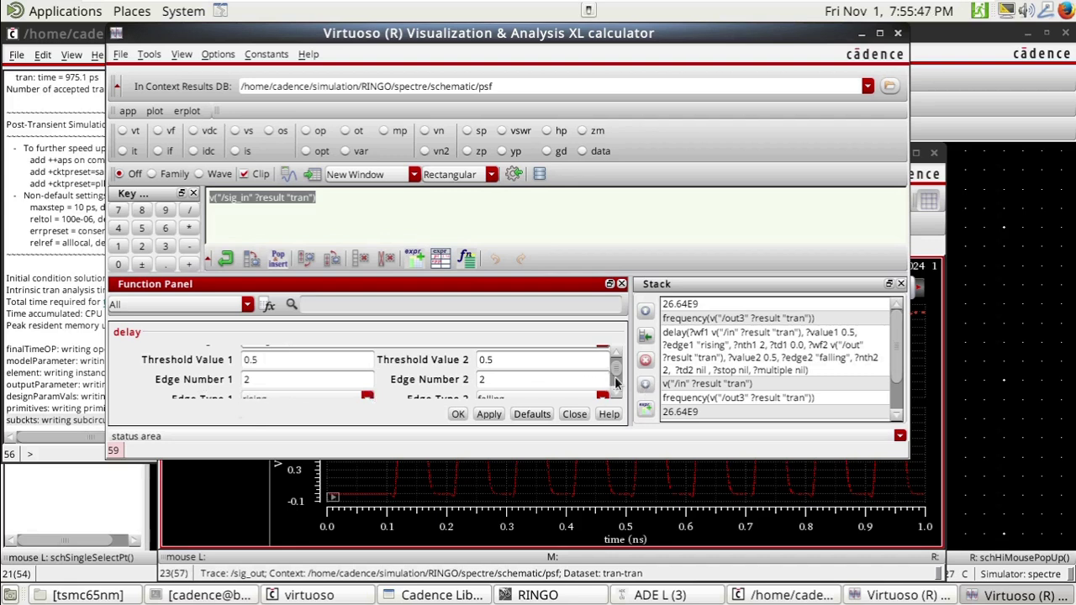
{"action": "scroll", "coordinate": [615, 377], "scroll_direction": "down", "scroll_amount": 2}
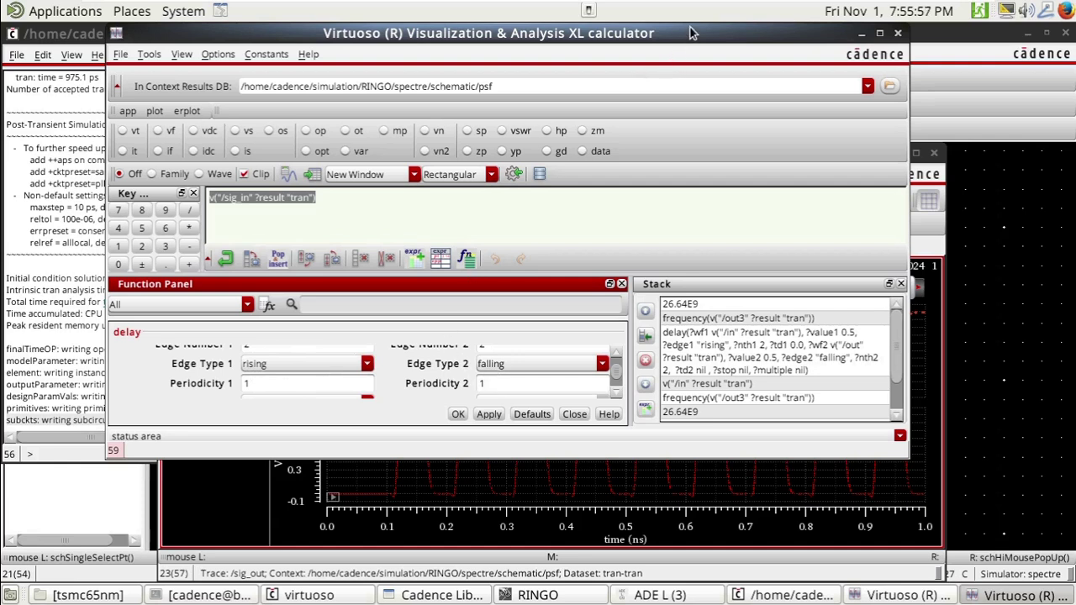
{"action": "left_click", "coordinate": [459, 414]}
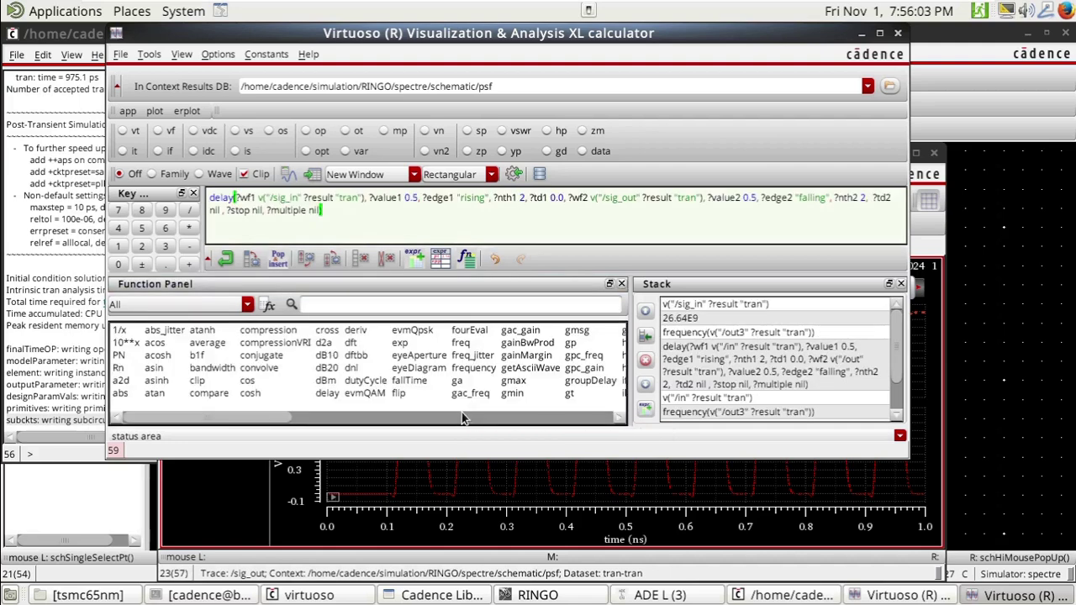
Step: Add an ADE L output named delay that uses the calculator's delay expression
{"action": "left_click", "coordinate": [97, 507]}
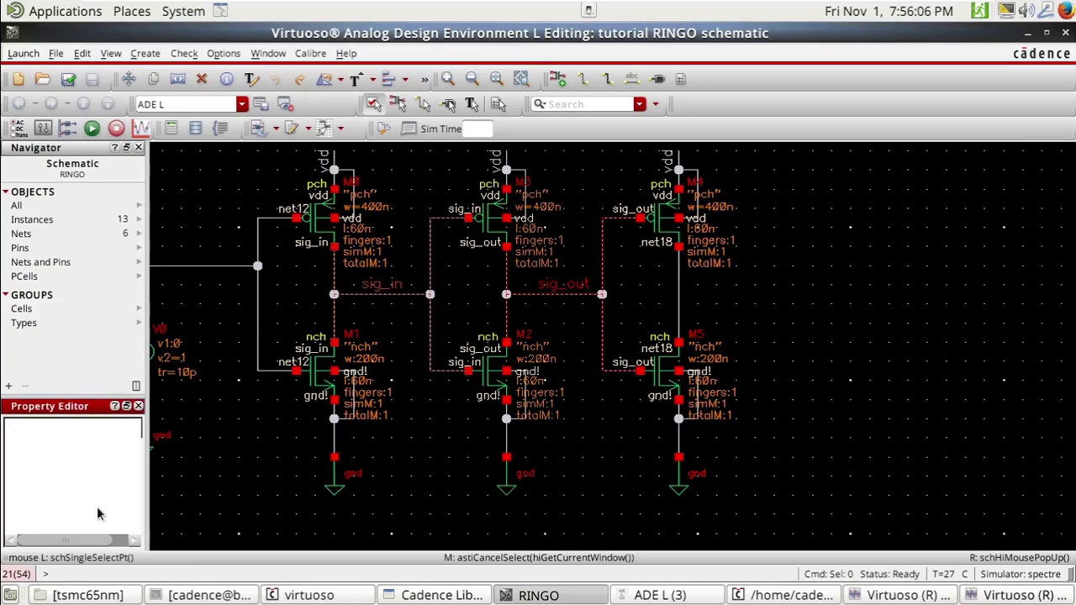
{"action": "left_click", "coordinate": [677, 595]}
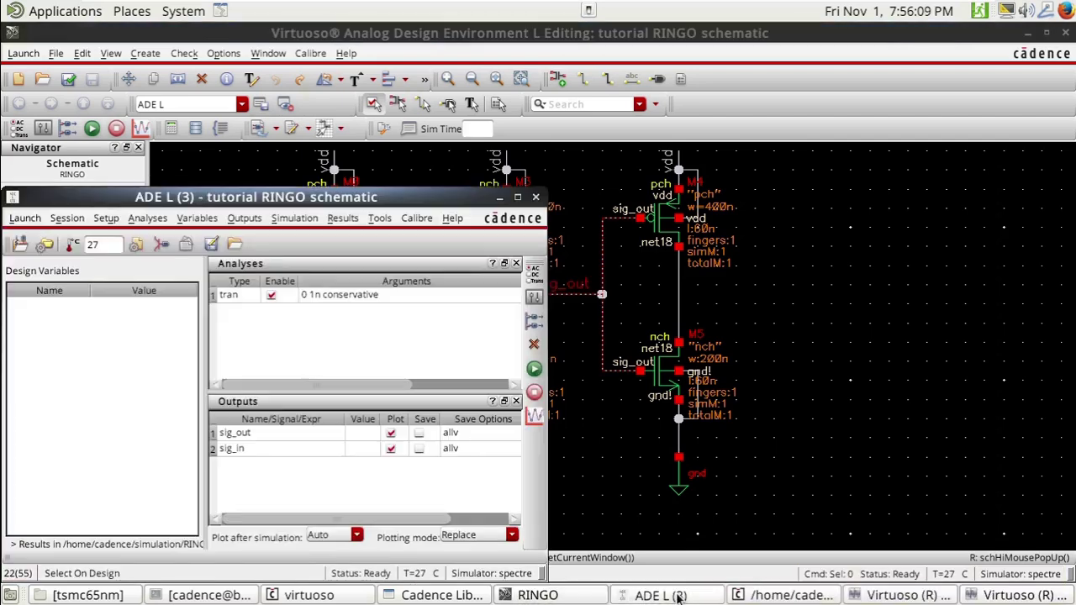
{"action": "left_click", "coordinate": [533, 324]}
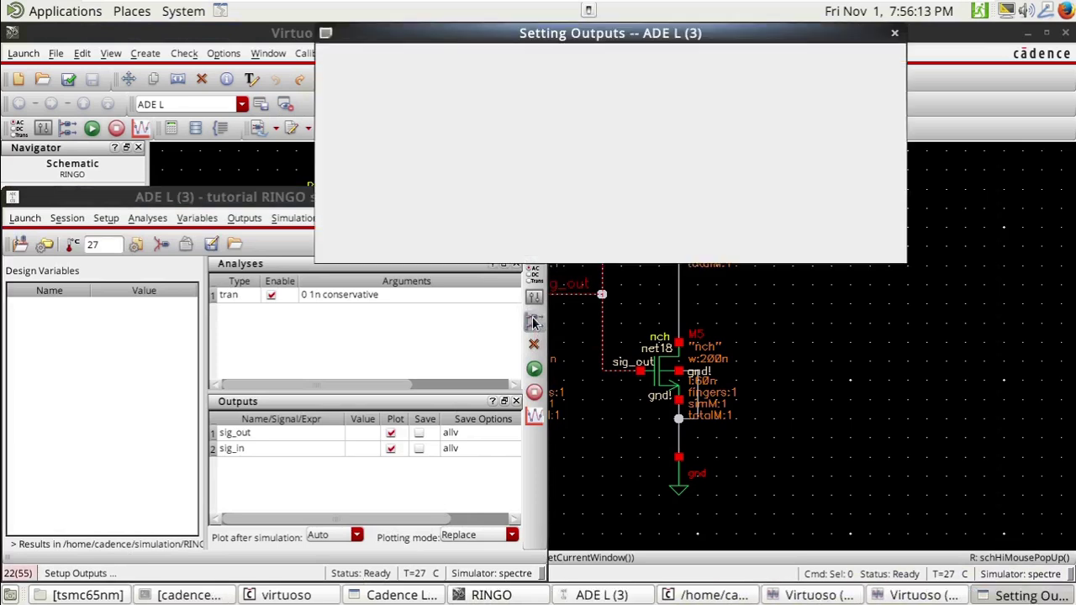
{"action": "left_click", "coordinate": [485, 128]}
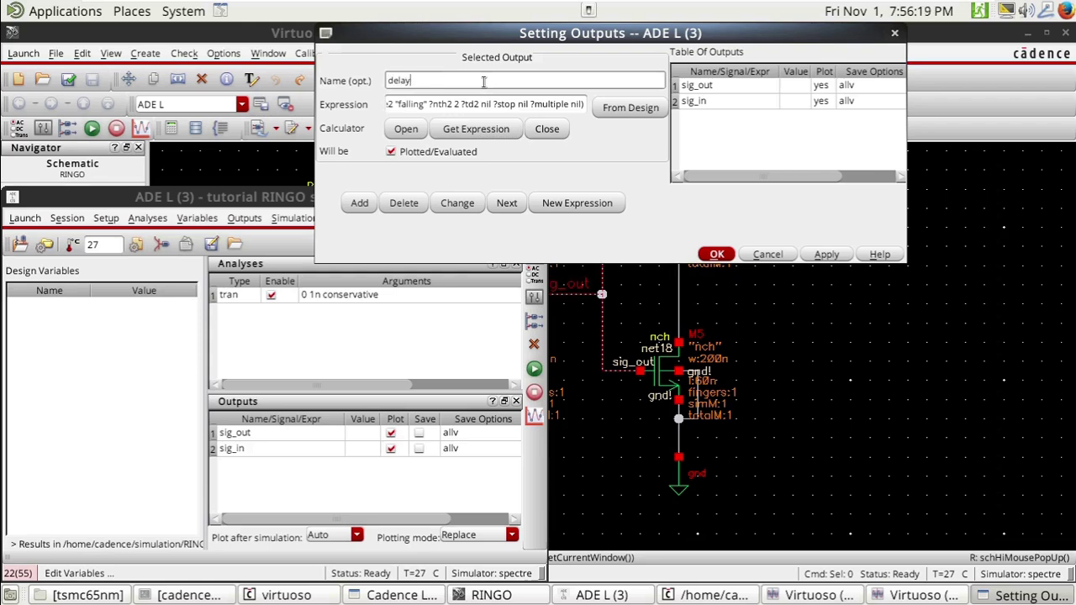
{"action": "left_click", "coordinate": [475, 130]}
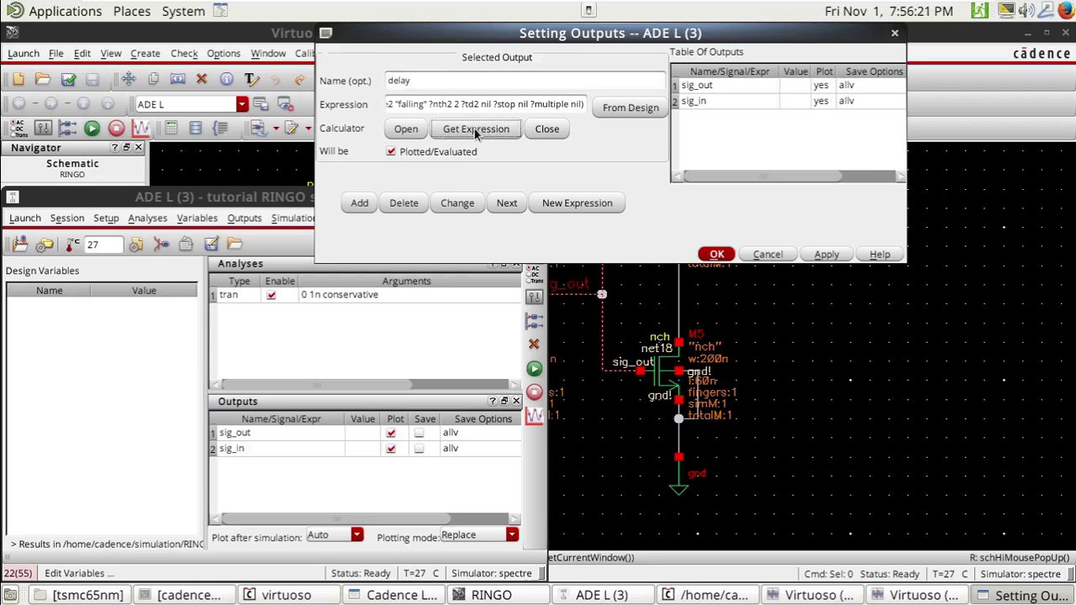
{"action": "left_click", "coordinate": [359, 203]}
{"action": "left_click", "coordinate": [435, 497]}
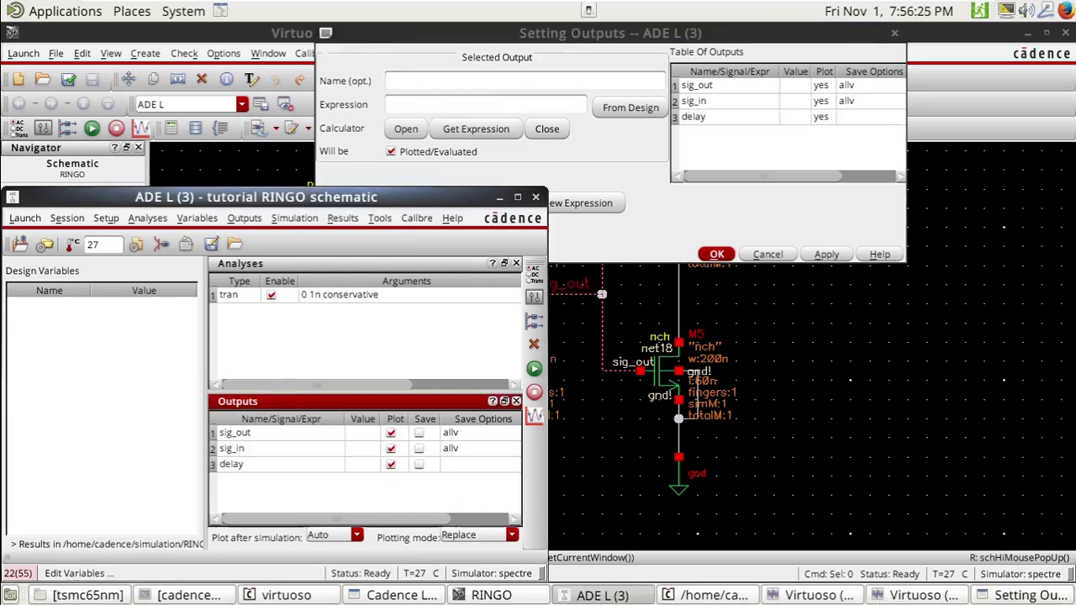
Step: Evaluate the sig_in to sig_out delay expression in the calculator
{"action": "left_click", "coordinate": [912, 595]}
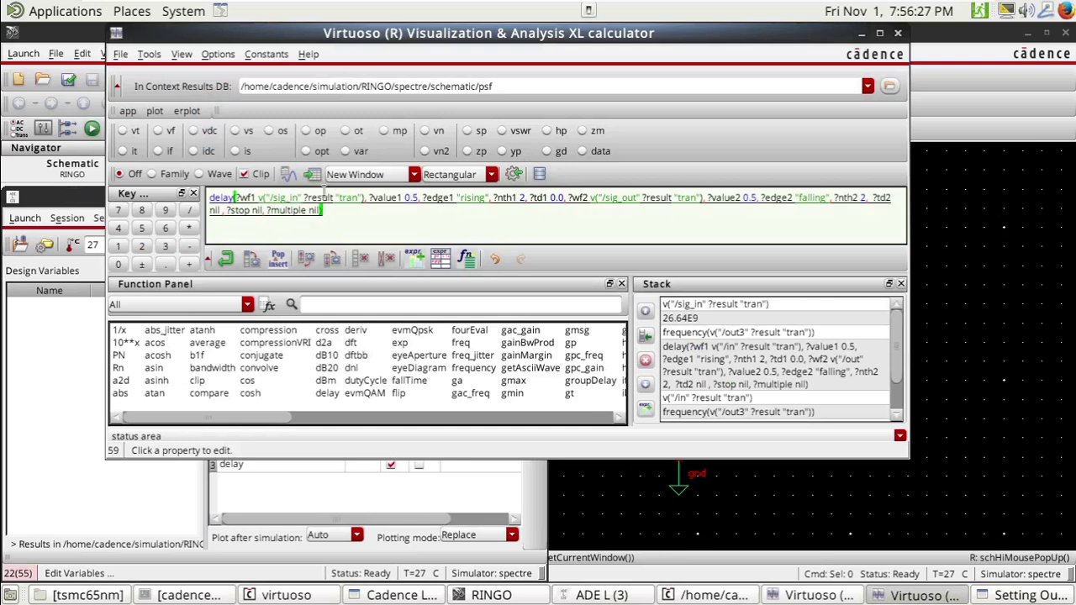
{"action": "left_click", "coordinate": [289, 175]}
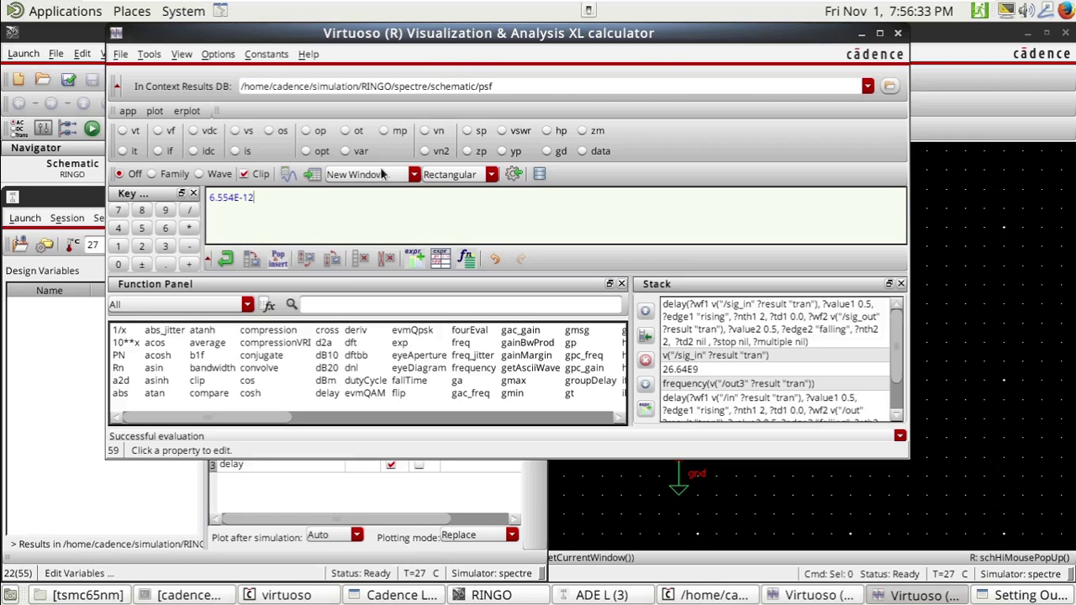
{"action": "mouse_move", "coordinate": [893, 3]}
Step: Delete the vpulse source together with its ground symbol and connecting wires from the RINGO schematic
{"action": "left_click", "coordinate": [964, 203]}
{"action": "scroll", "coordinate": [958, 233], "scroll_direction": "down", "scroll_amount": 2, "text": "ctrl"}
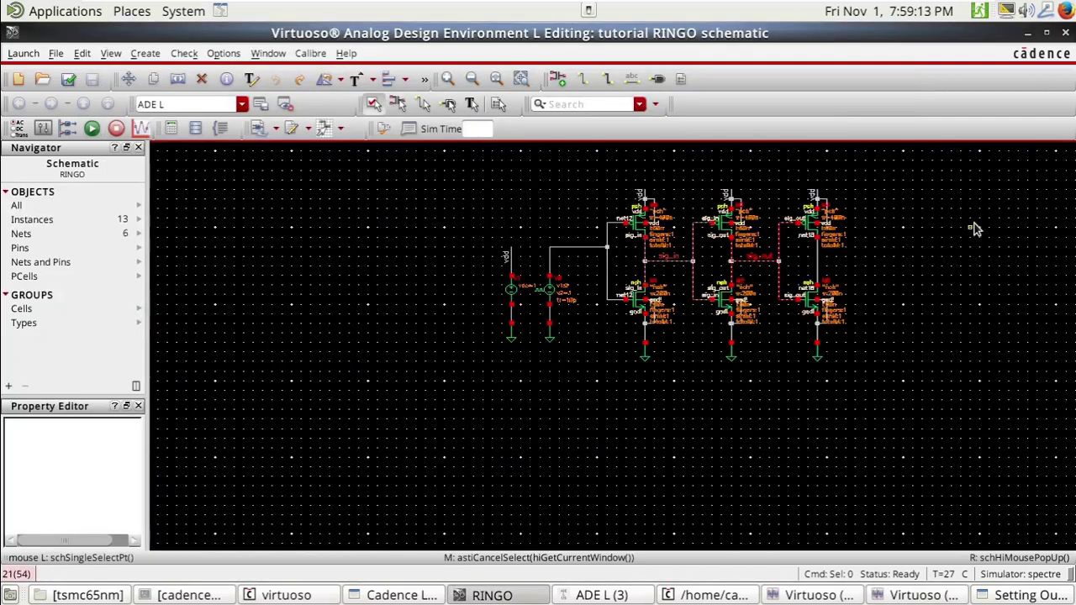
{"action": "scroll", "coordinate": [866, 298], "scroll_direction": "up", "scroll_amount": 3, "text": "ctrl"}
{"action": "scroll", "coordinate": [865, 298], "scroll_direction": "down", "scroll_amount": 3, "text": "ctrl"}
{"action": "scroll", "coordinate": [529, 279], "scroll_direction": "up", "scroll_amount": 3, "text": "ctrl"}
{"action": "scroll", "coordinate": [528, 279], "scroll_direction": "down", "scroll_amount": 4, "text": "ctrl"}
{"action": "left_click_drag", "start_coordinate": [525, 249], "coordinate": [554, 326]}
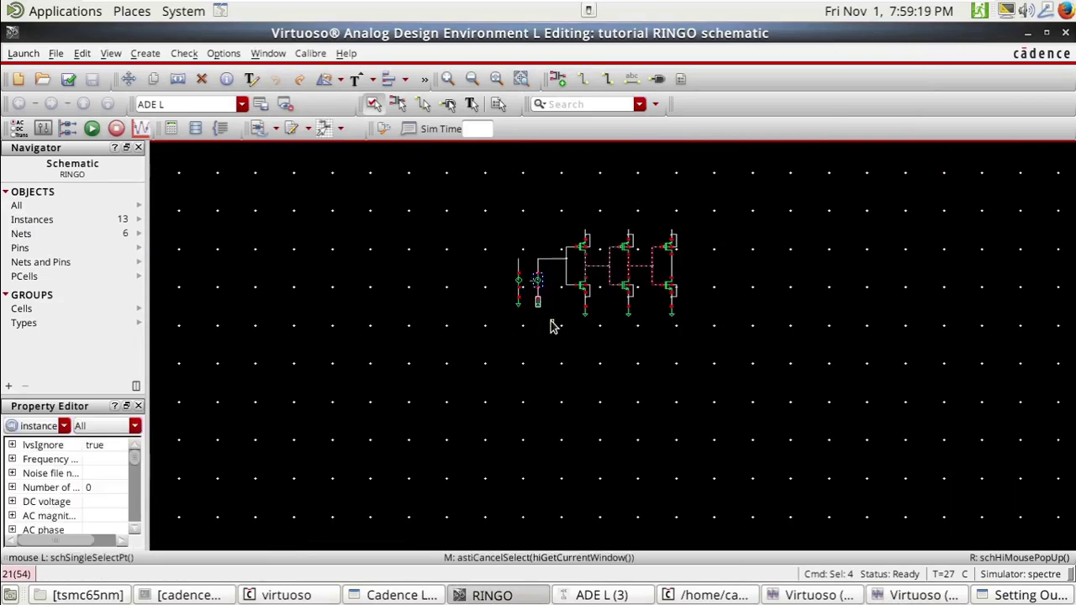
{"action": "key", "text": "Delete"}
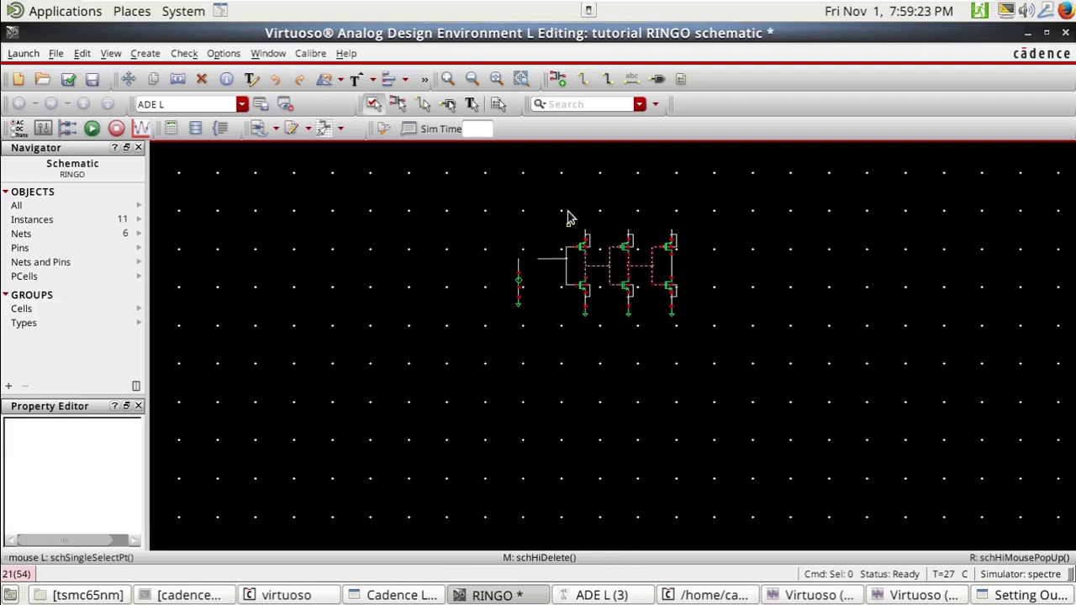
Step: Wire the third inverter's output back to the first inverter's input below the chain, and check and save the schematic
{"action": "scroll", "coordinate": [577, 167], "scroll_direction": "up", "scroll_amount": 2, "text": "ctrl"}
{"action": "key", "text": "w"}
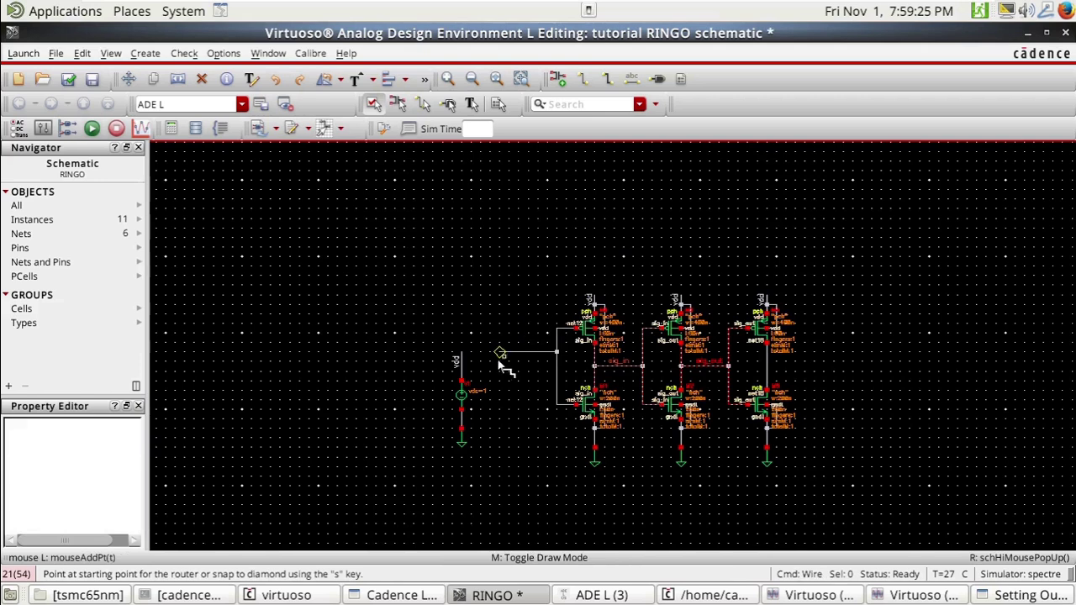
{"action": "left_click", "coordinate": [499, 353]}
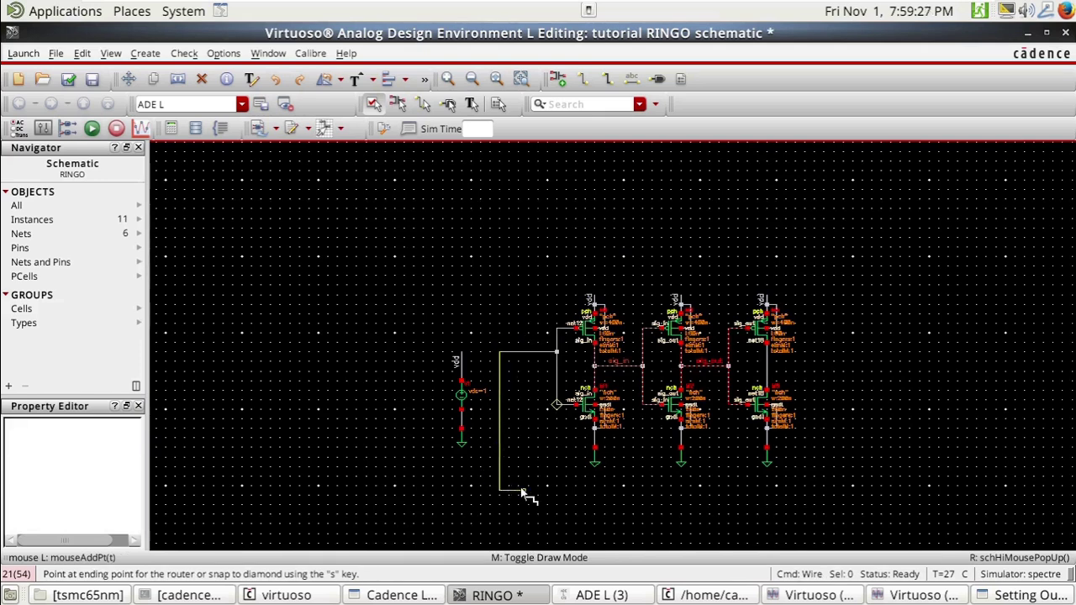
{"action": "left_click", "coordinate": [832, 499]}
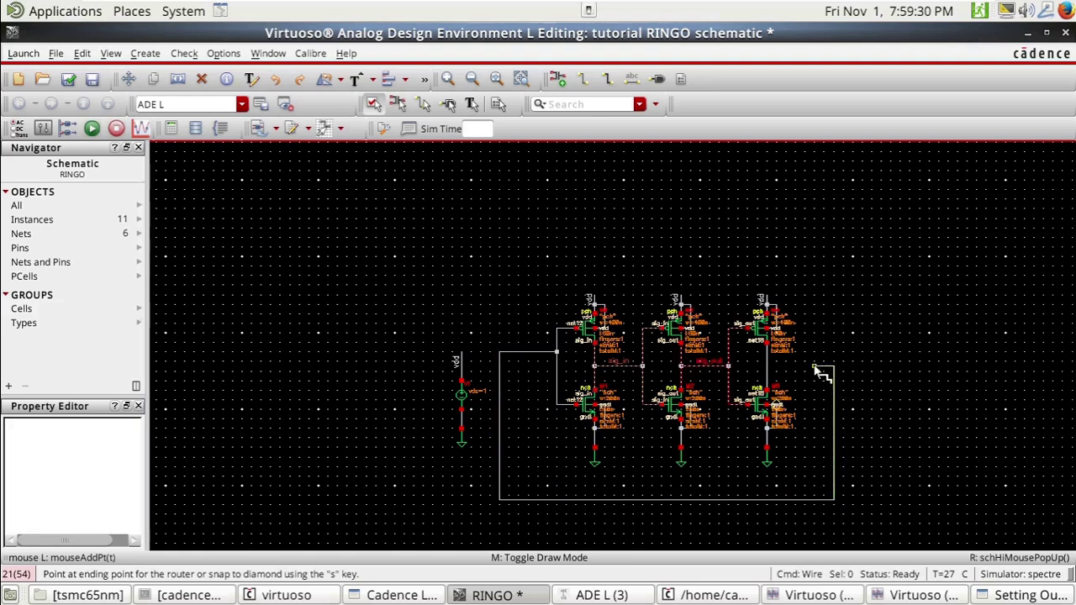
{"action": "left_click", "coordinate": [766, 362]}
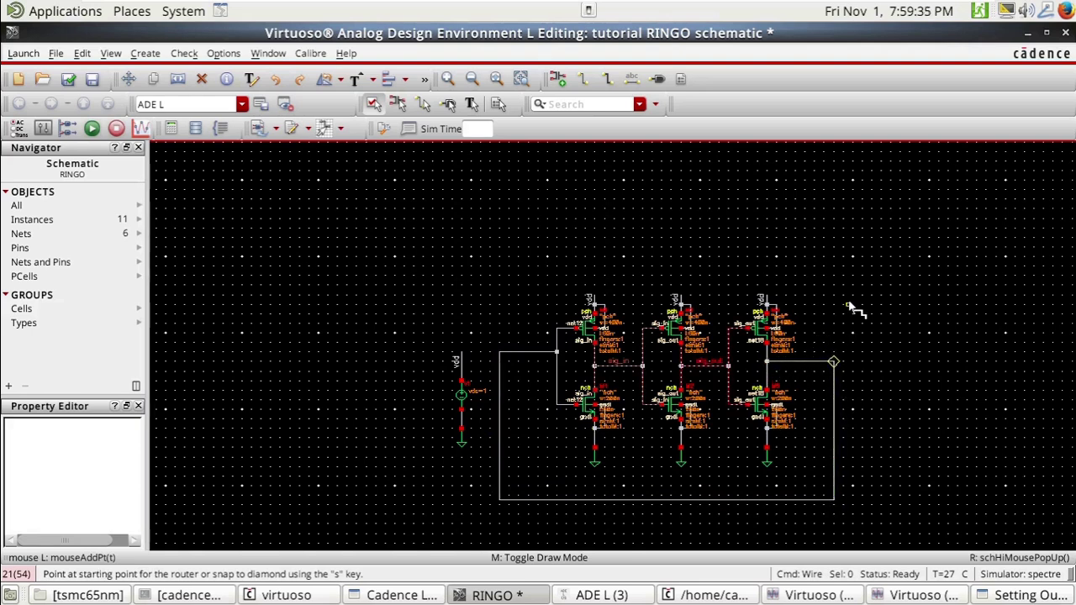
{"action": "key", "text": "Escape"}
{"action": "key", "text": "shift+x"}
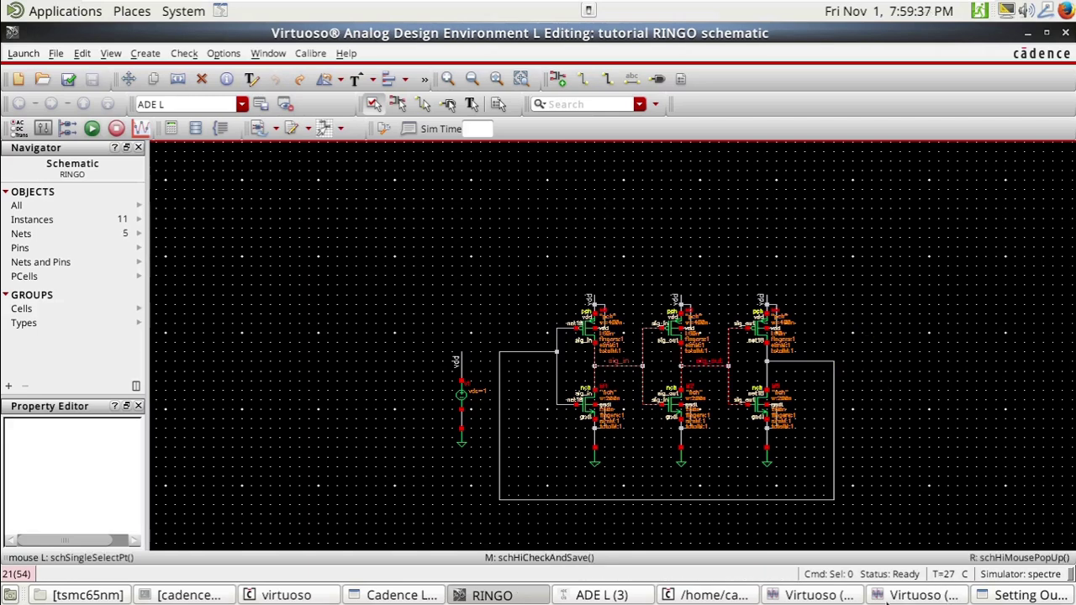
Step: Close the calculator and the Setting Outputs dialog, and minimise the waveform window
{"action": "left_click", "coordinate": [920, 595]}
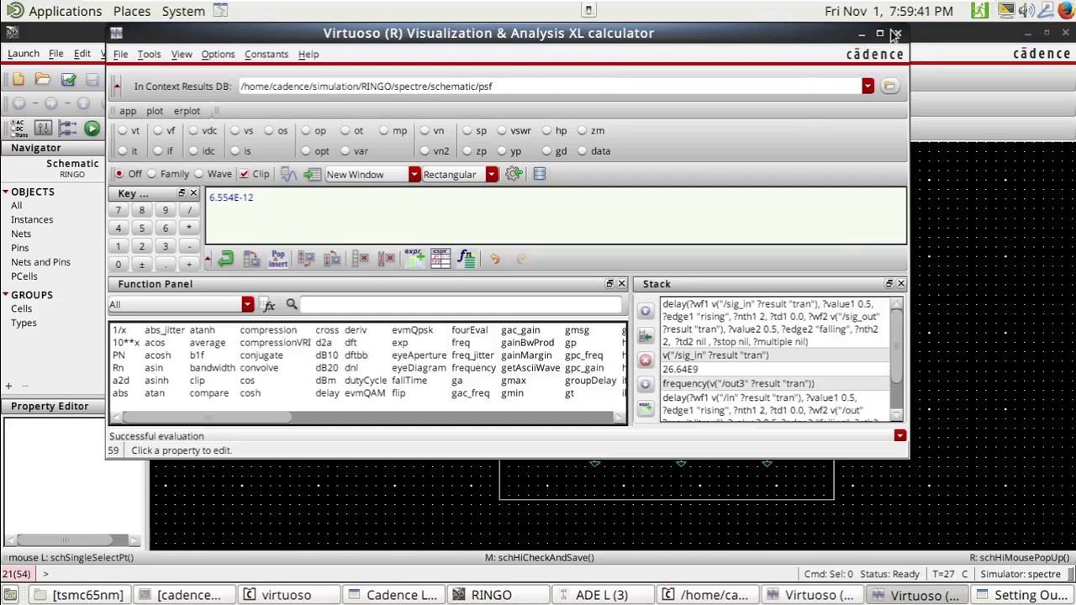
{"action": "left_click", "coordinate": [898, 33]}
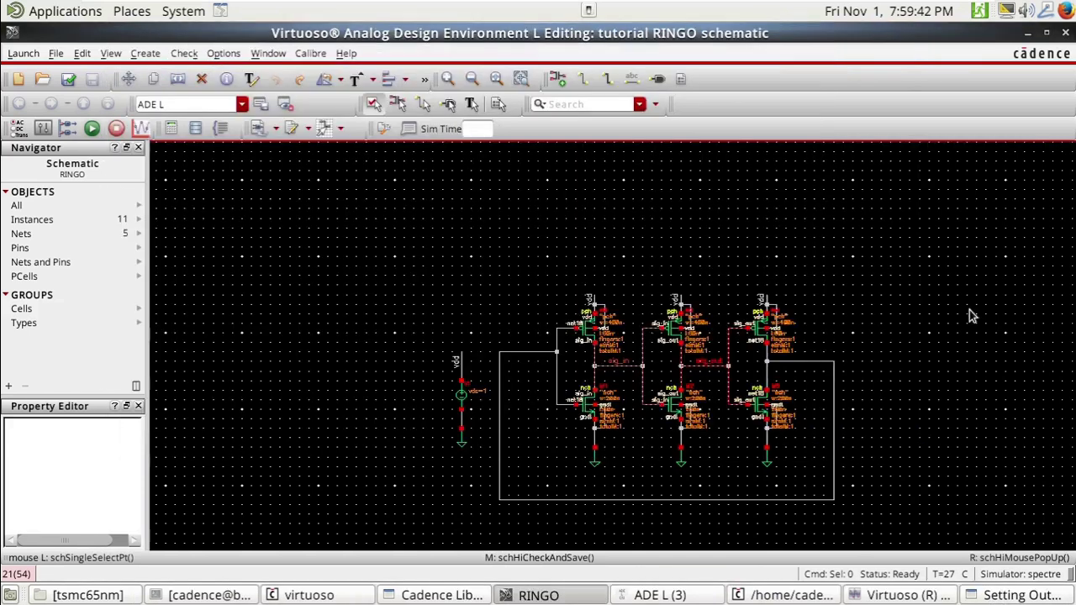
{"action": "left_click", "coordinate": [1024, 595]}
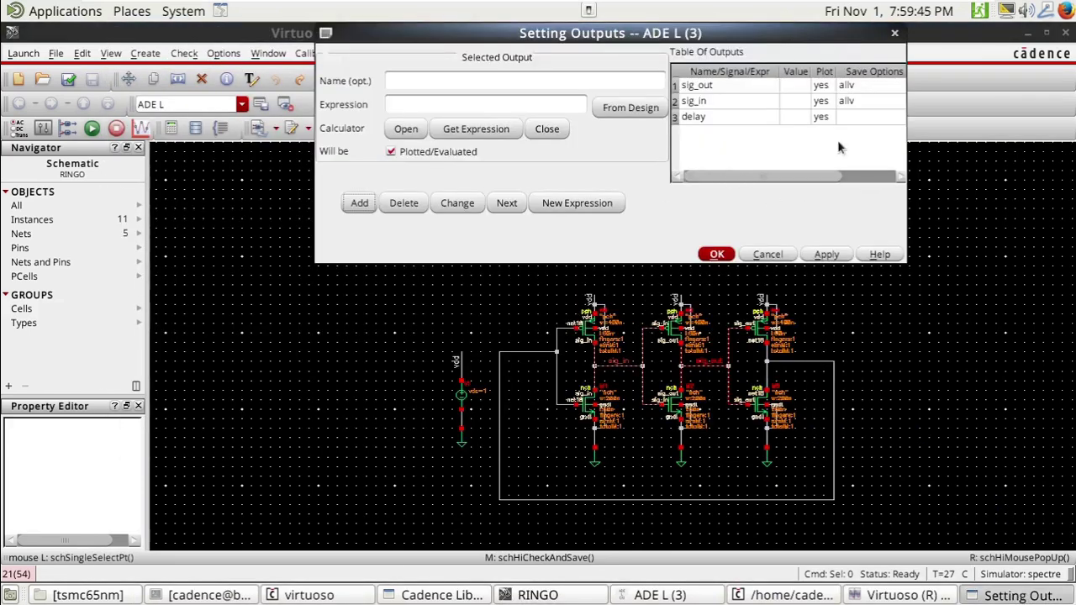
{"action": "left_click", "coordinate": [894, 33]}
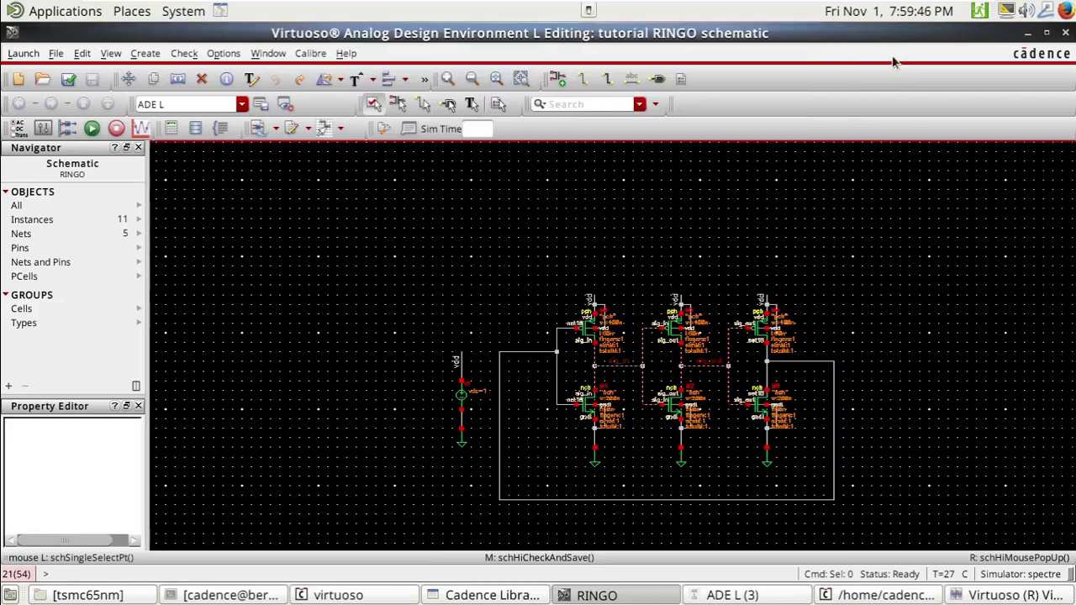
{"action": "left_click", "coordinate": [1001, 595]}
{"action": "left_click", "coordinate": [1000, 595]}
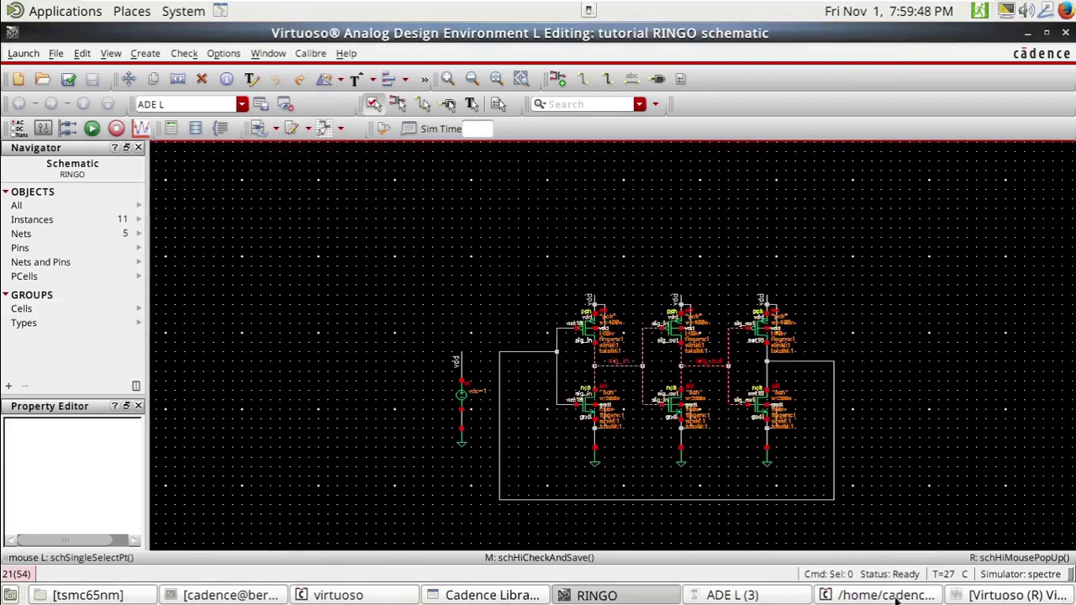
Step: Set a 0 V initial condition on the ring oscillator's feedback net through ADE L's convergence aids, and run the transient simulation
{"action": "left_click", "coordinate": [731, 595]}
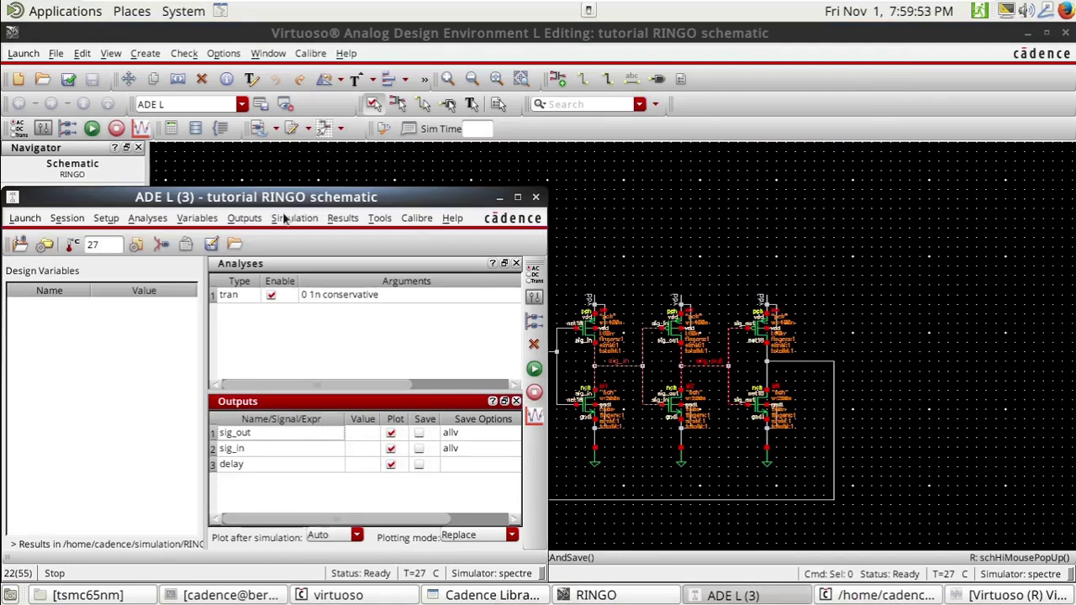
{"action": "left_click", "coordinate": [342, 218]}
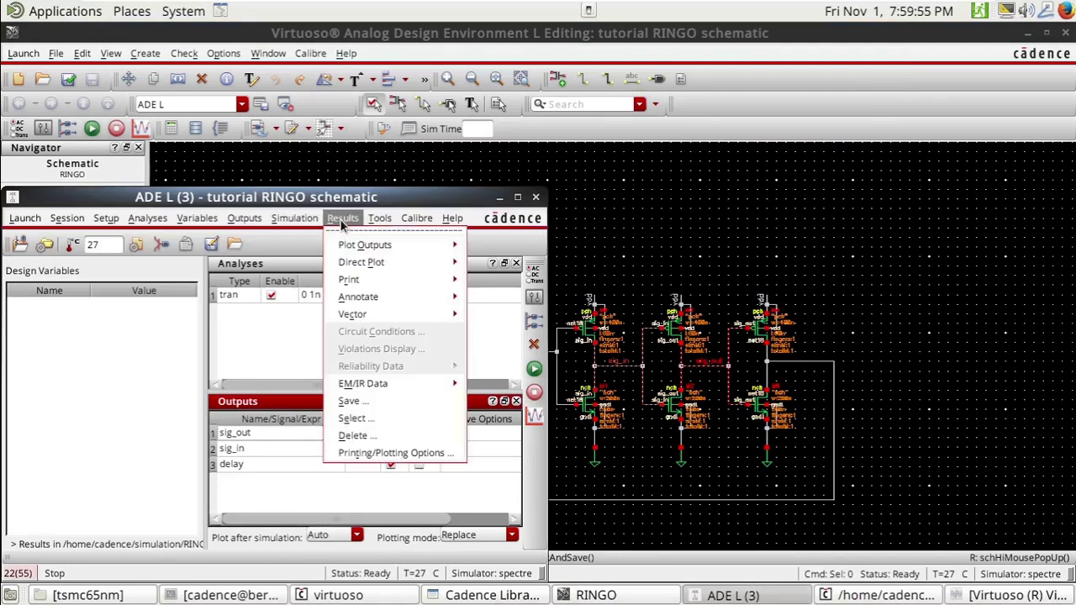
{"action": "mouse_move", "coordinate": [277, 216]}
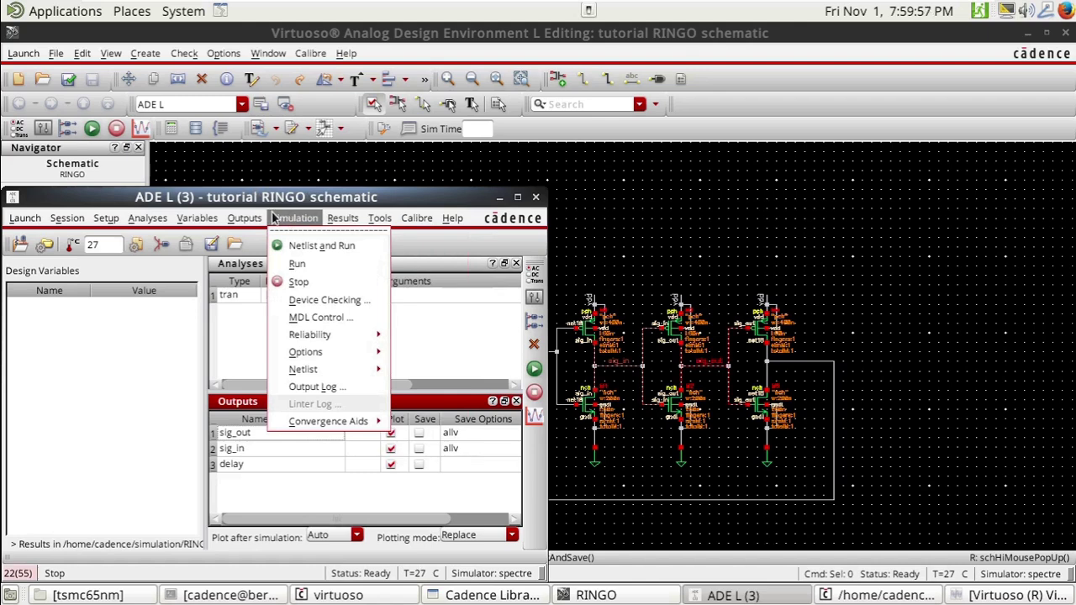
{"action": "mouse_move", "coordinate": [342, 219]}
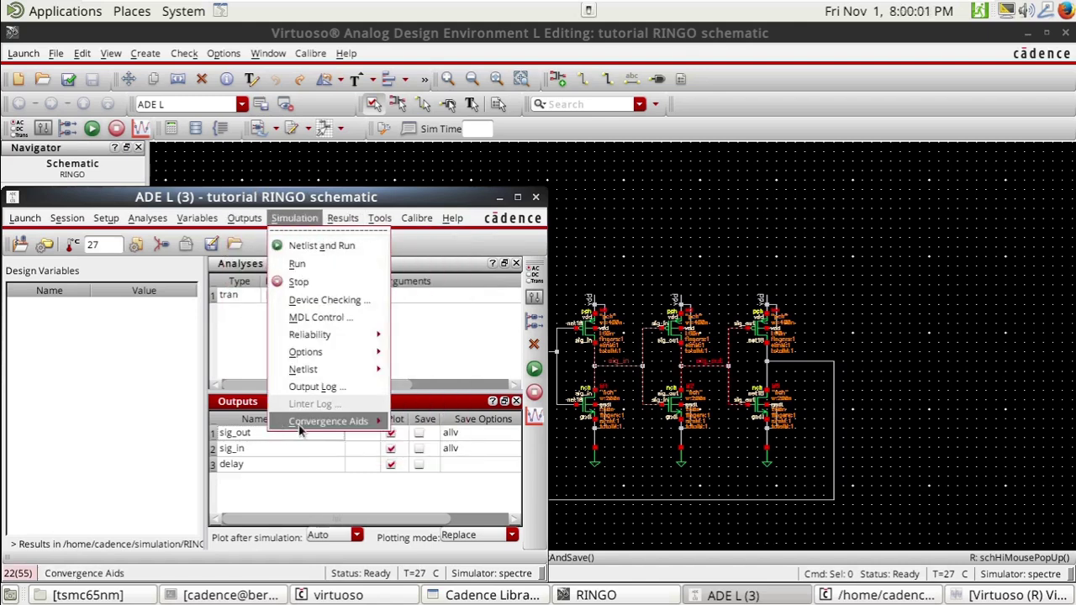
{"action": "mouse_move", "coordinate": [337, 421]}
{"action": "left_click", "coordinate": [437, 446]}
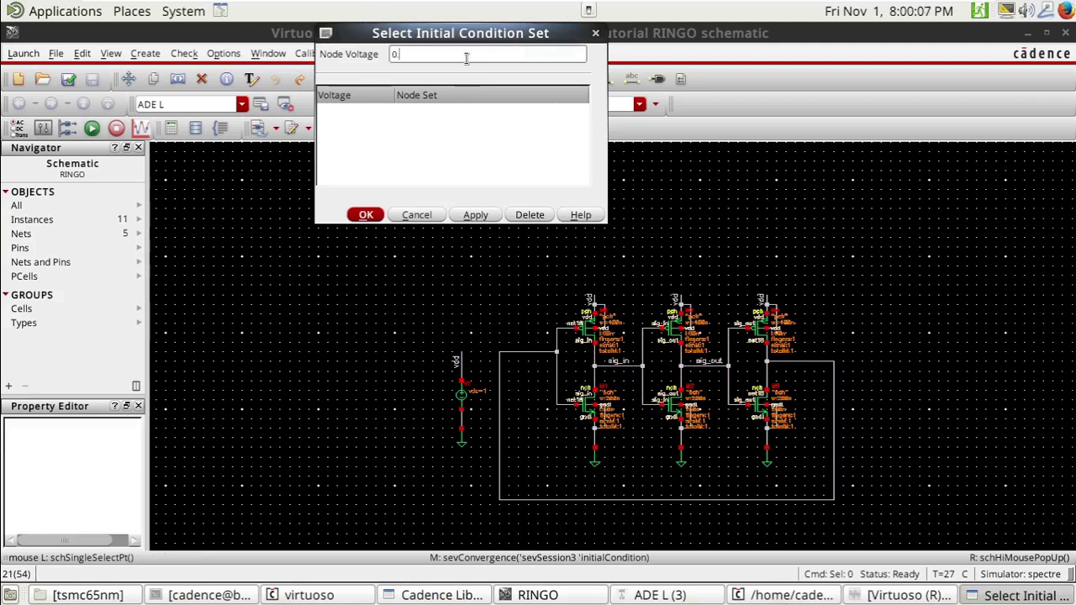
{"action": "left_click", "coordinate": [466, 212]}
{"action": "left_click", "coordinate": [520, 356]}
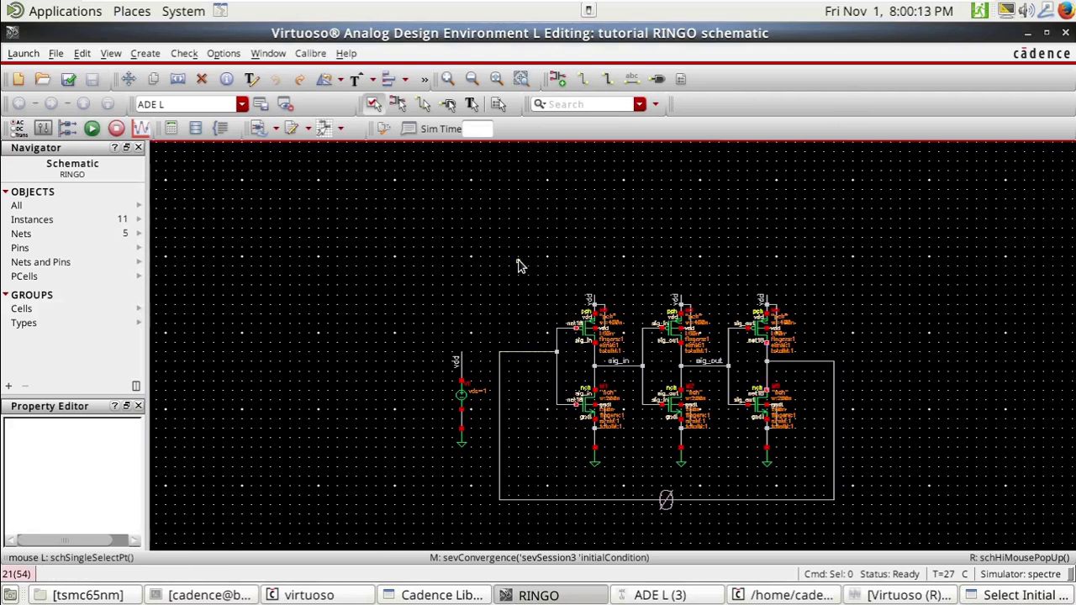
{"action": "key", "text": "Escape"}
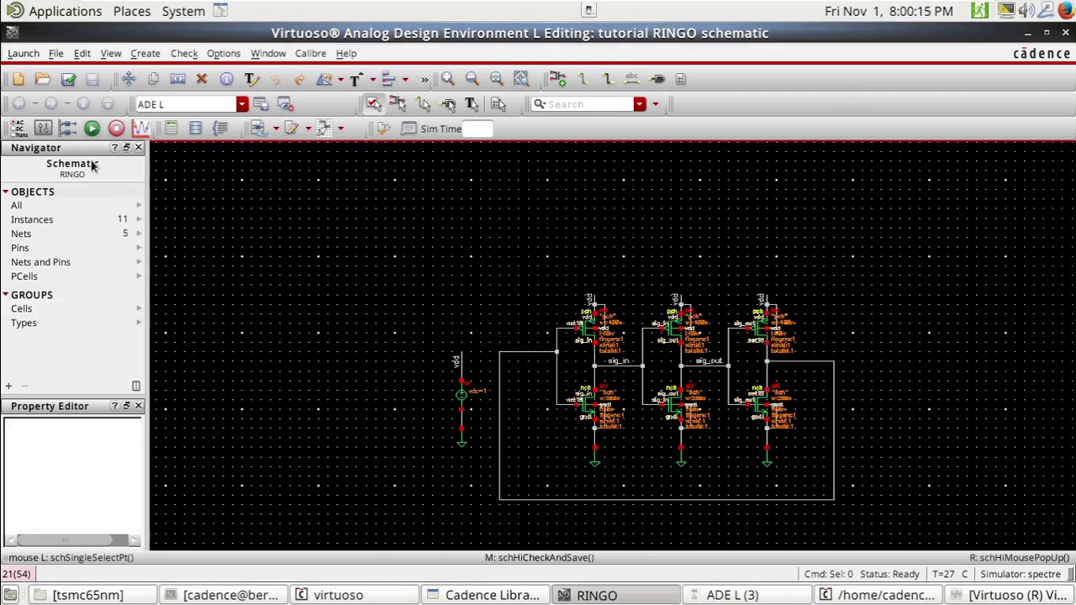
{"action": "left_click", "coordinate": [92, 128]}
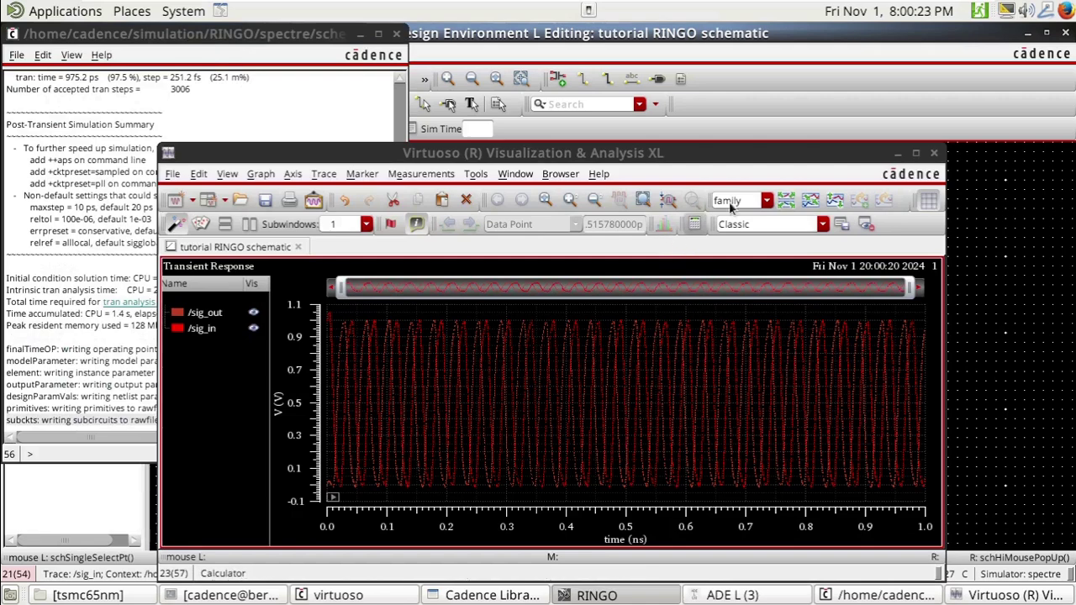
Step: Send the sig_in trace to the calculator and evaluate its oscillation frequency with the frequency function
{"action": "left_click", "coordinate": [202, 333]}
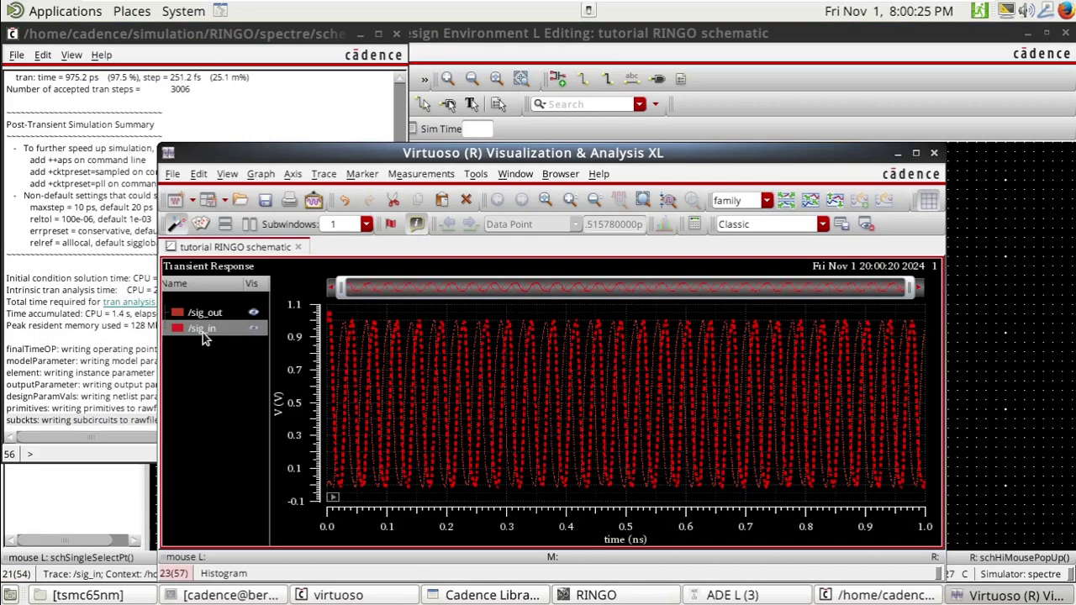
{"action": "right_click", "coordinate": [203, 332]}
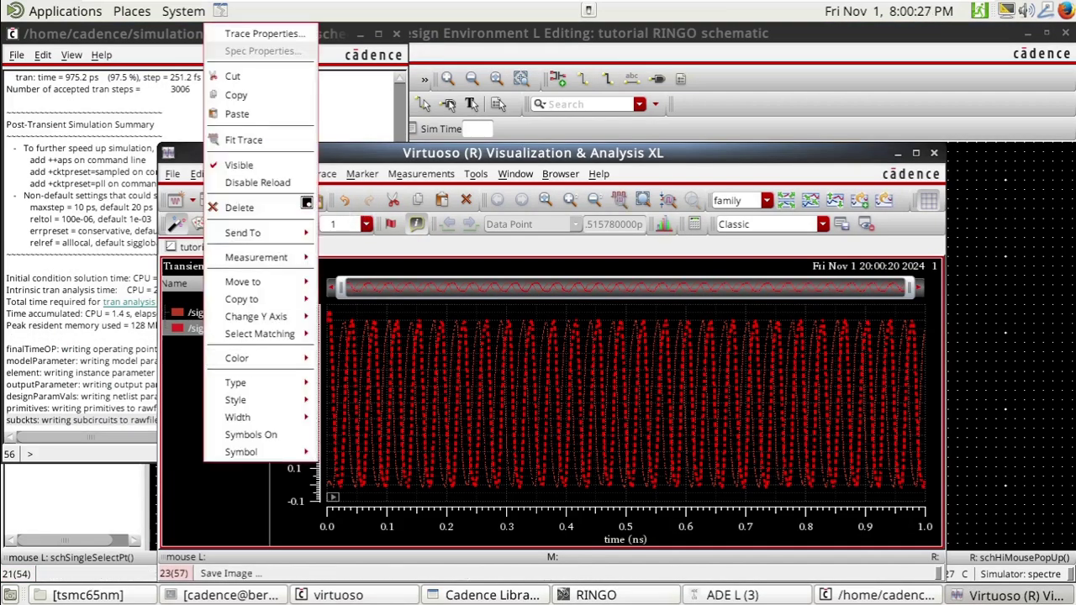
{"action": "mouse_move", "coordinate": [284, 235]}
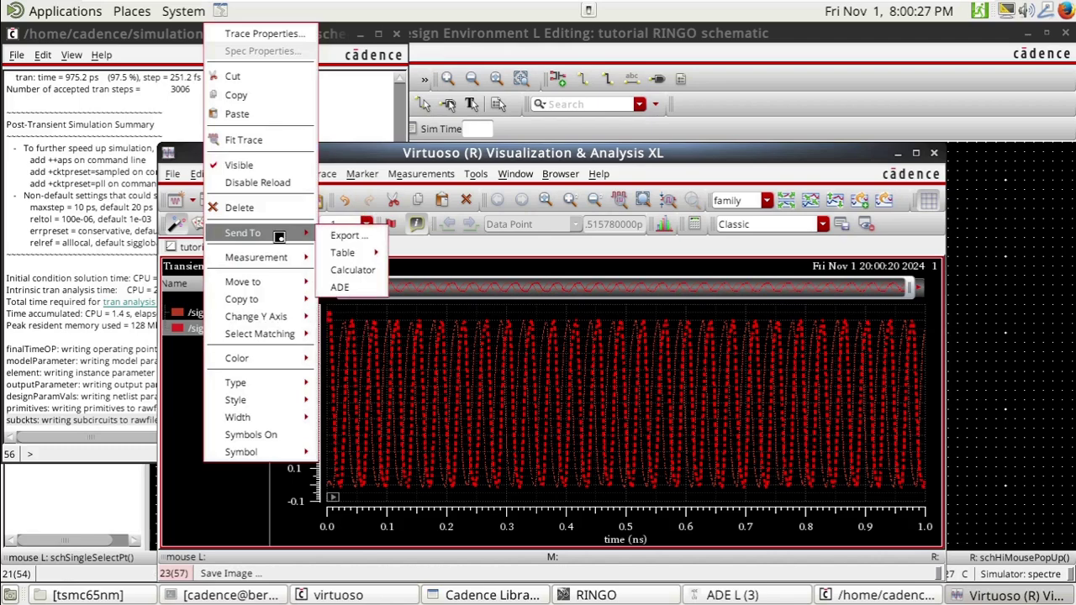
{"action": "left_click", "coordinate": [352, 270]}
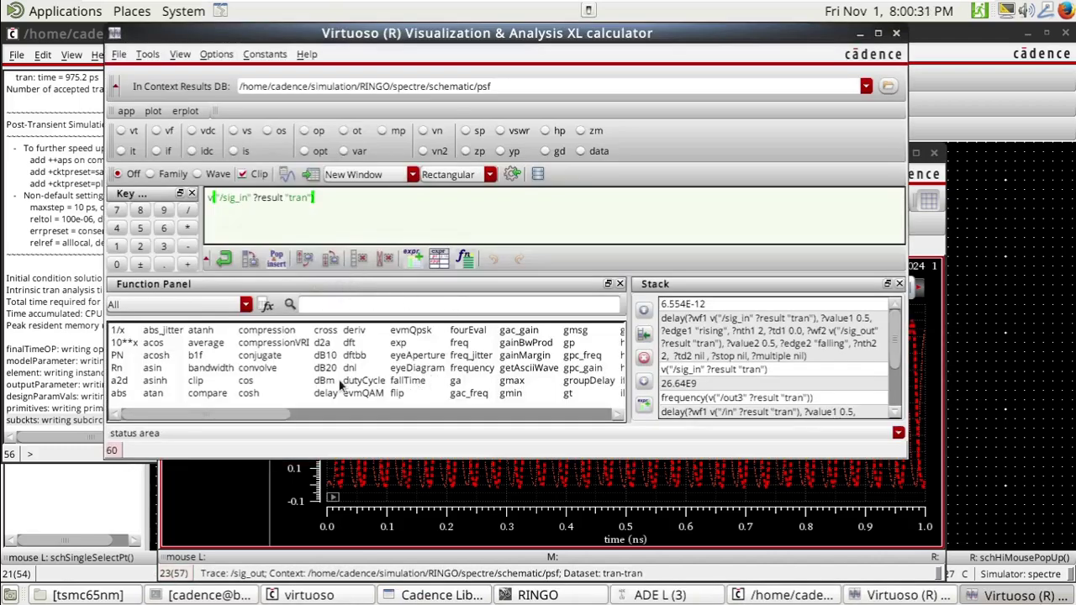
{"action": "left_click", "coordinate": [462, 370]}
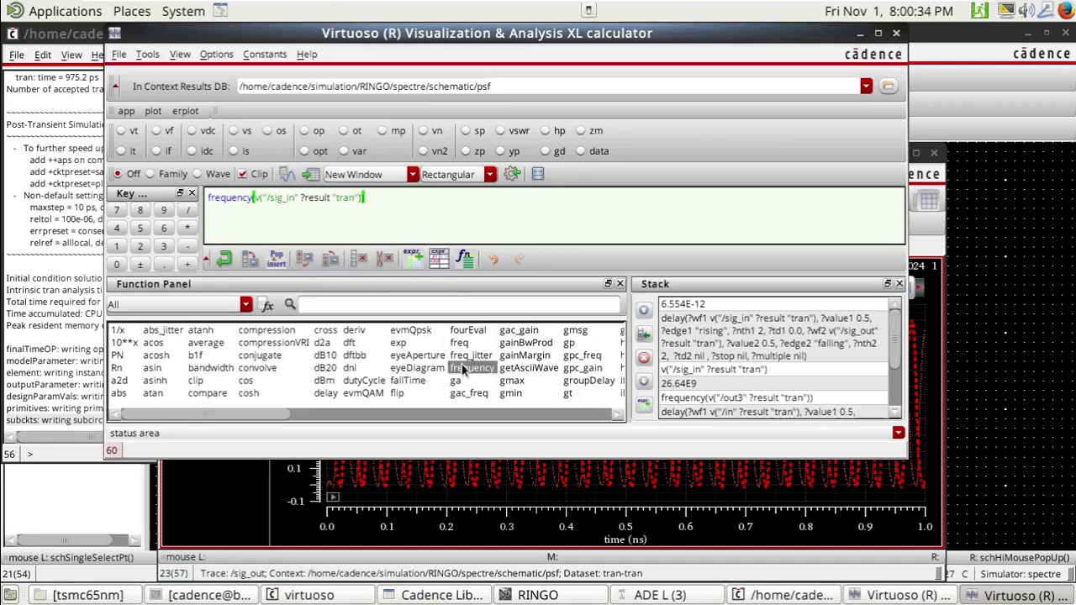
{"action": "left_click", "coordinate": [286, 176]}
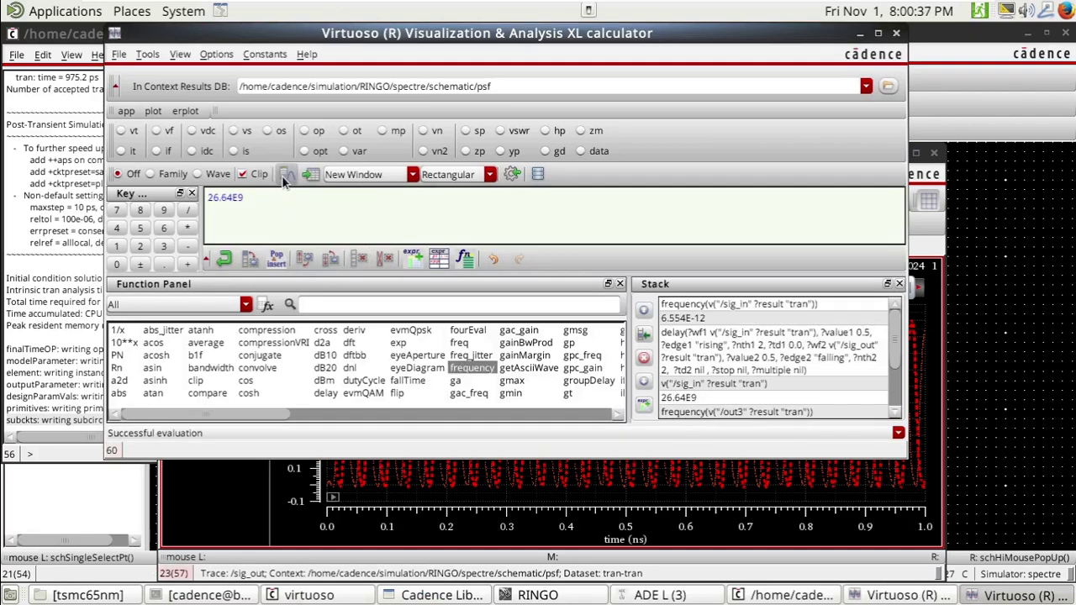